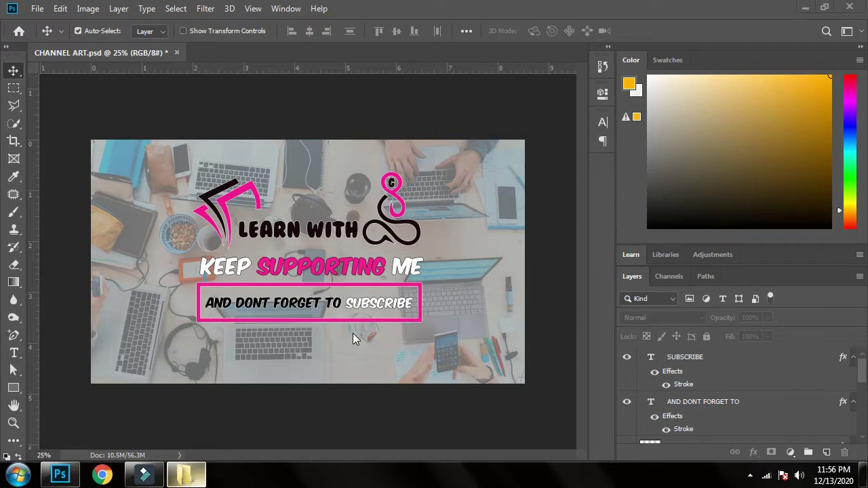
Open ertugrul_ghazi.jpg as its own document and select the smoky background around the warrior with Quick Selection.
{"action": "left_click", "coordinate": [185, 474]}
{"action": "left_click_drag", "start_coordinate": [457, 109], "coordinate": [242, 56]}
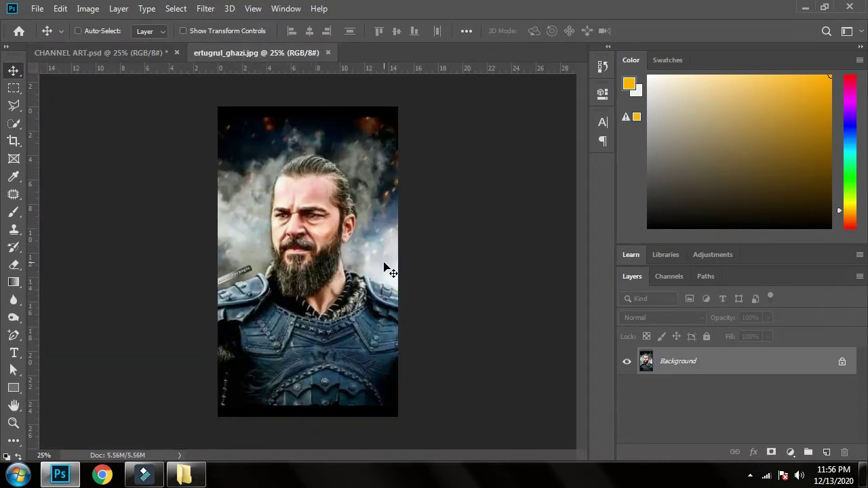
{"action": "key", "text": "ctrl+plus"}
{"action": "key", "text": "ctrl+plus"}
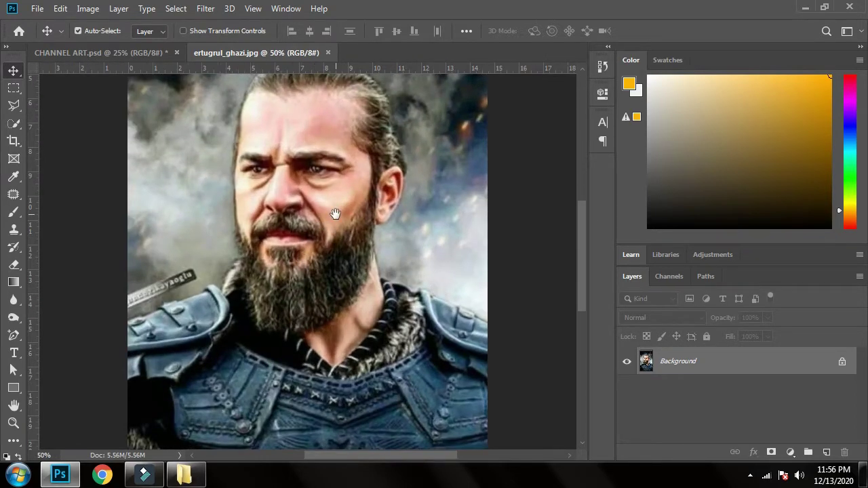
{"action": "left_click_drag", "start_coordinate": [339, 209], "coordinate": [332, 267]}
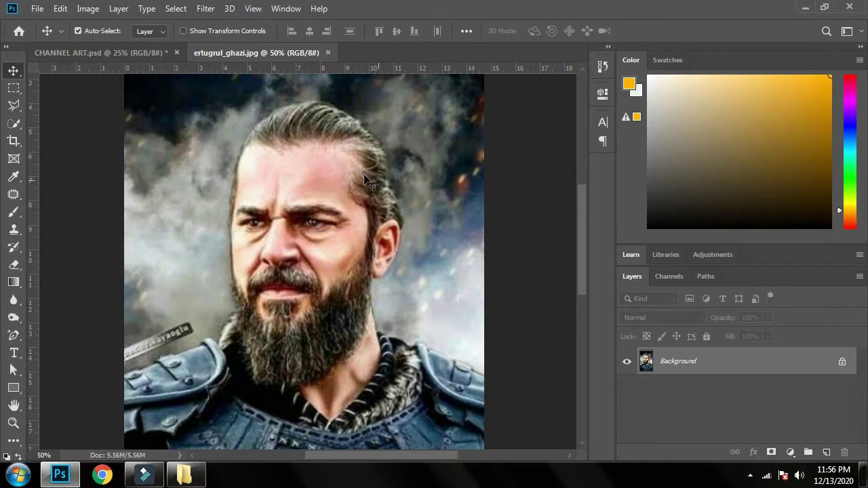
{"action": "left_click", "coordinate": [14, 125]}
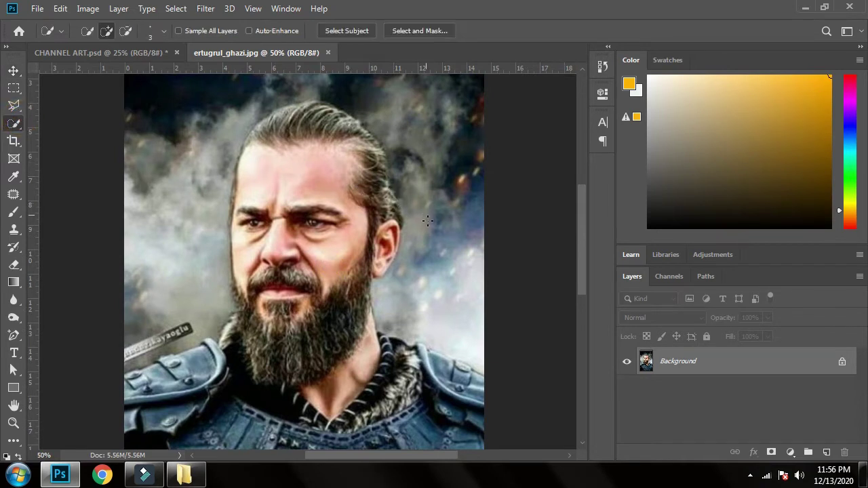
{"action": "mouse_move", "coordinate": [451, 276]}
{"action": "left_mouse_down"}
{"action": "mouse_move", "coordinate": [444, 166]}
{"action": "mouse_move", "coordinate": [354, 84]}
{"action": "left_mouse_up"}
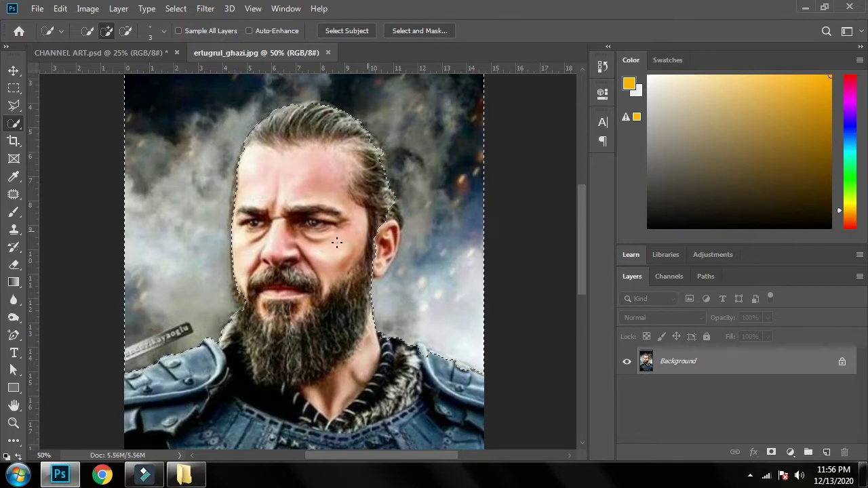
Refine the background selection's edge around the warrior's ear and hair.
{"action": "key", "text": "ctrl+plus"}
{"action": "key", "text": "ctrl+plus"}
{"action": "left_click_drag", "start_coordinate": [326, 274], "coordinate": [386, 372]}
{"action": "left_click_drag", "start_coordinate": [226, 200], "coordinate": [39, 200]}
{"action": "mouse_move", "coordinate": [314, 393]}
{"action": "left_mouse_down"}
{"action": "mouse_move", "coordinate": [342, 271]}
{"action": "mouse_move", "coordinate": [353, 339]}
{"action": "mouse_move", "coordinate": [337, 311]}
{"action": "left_mouse_up"}
{"action": "left_click_drag", "start_coordinate": [394, 252], "coordinate": [327, 274]}
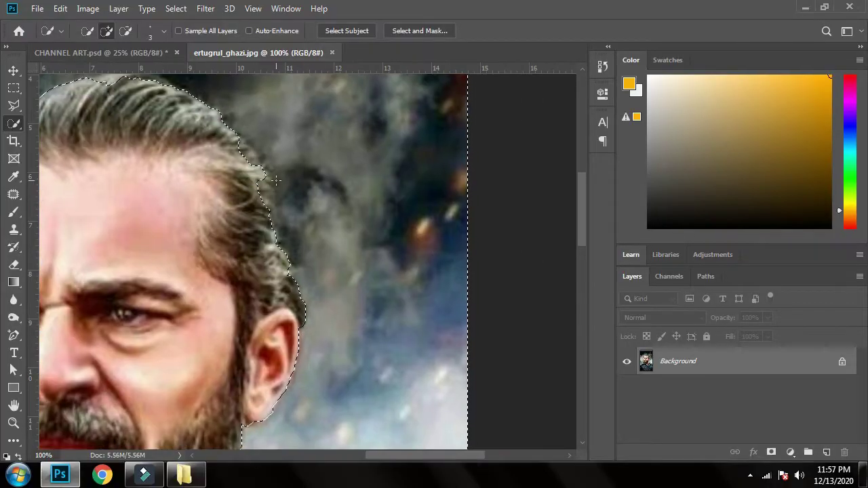
{"action": "left_click_drag", "start_coordinate": [162, 136], "coordinate": [279, 198]}
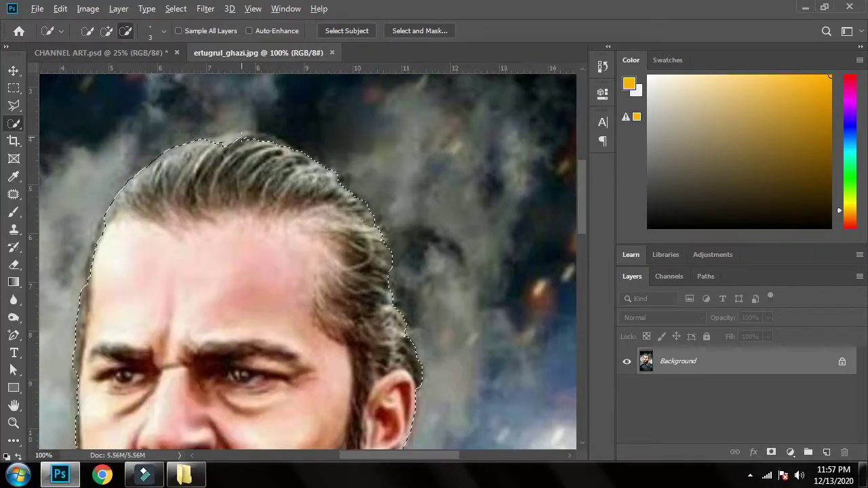
Correct the selection's edge along the warrior's shoulder armour so the background selection follows its outline.
{"action": "scroll", "coordinate": [143, 190], "scroll_direction": "down", "scroll_amount": 3}
{"action": "scroll", "coordinate": [143, 190], "scroll_direction": "left", "scroll_amount": 2}
{"action": "scroll", "coordinate": [237, 295], "scroll_direction": "down", "scroll_amount": 6}
{"action": "scroll", "coordinate": [237, 295], "scroll_direction": "right", "scroll_amount": 5}
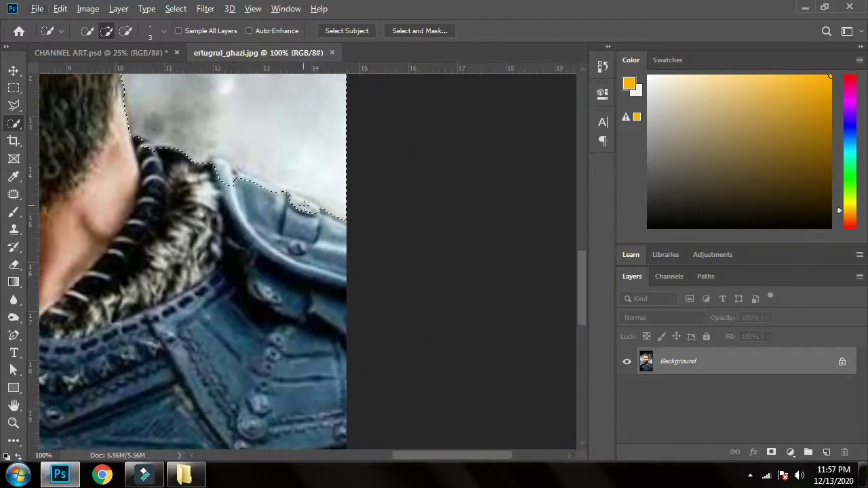
{"action": "mouse_move", "coordinate": [310, 212]}
{"action": "left_mouse_down"}
{"action": "mouse_move", "coordinate": [251, 176]}
{"action": "mouse_move", "coordinate": [298, 195]}
{"action": "left_mouse_up"}
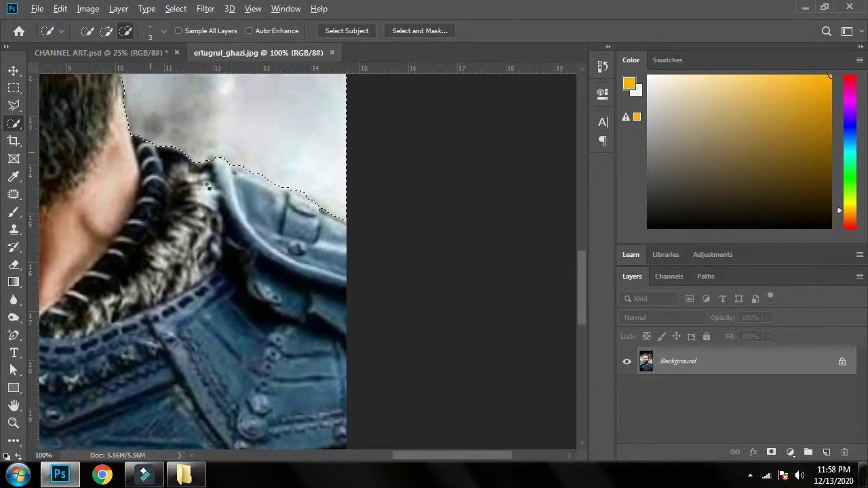
{"action": "scroll", "coordinate": [318, 192], "scroll_direction": "left", "scroll_amount": 8}
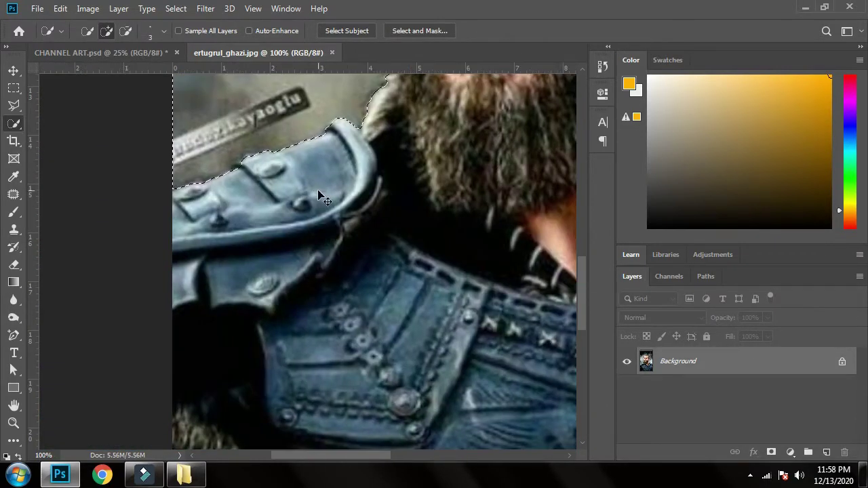
Invert the selection to cover the warrior and activate the Move tool.
{"action": "key", "text": "ctrl+0"}
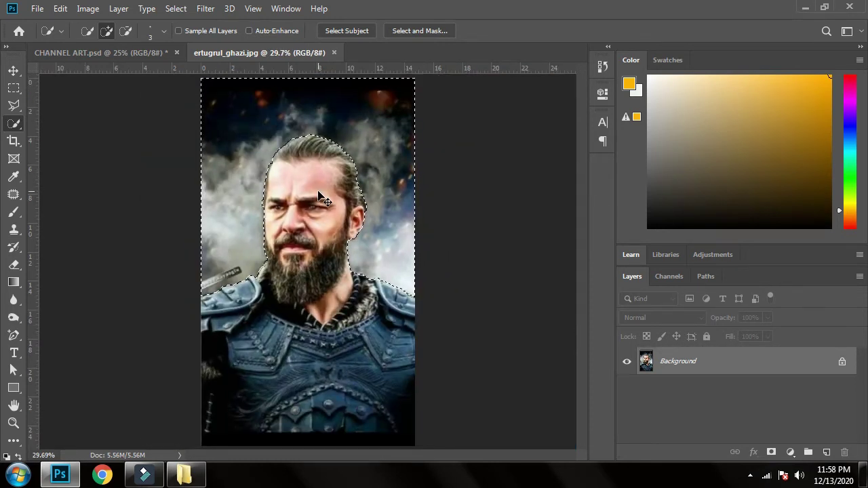
{"action": "key", "text": "ctrl+shift+i"}
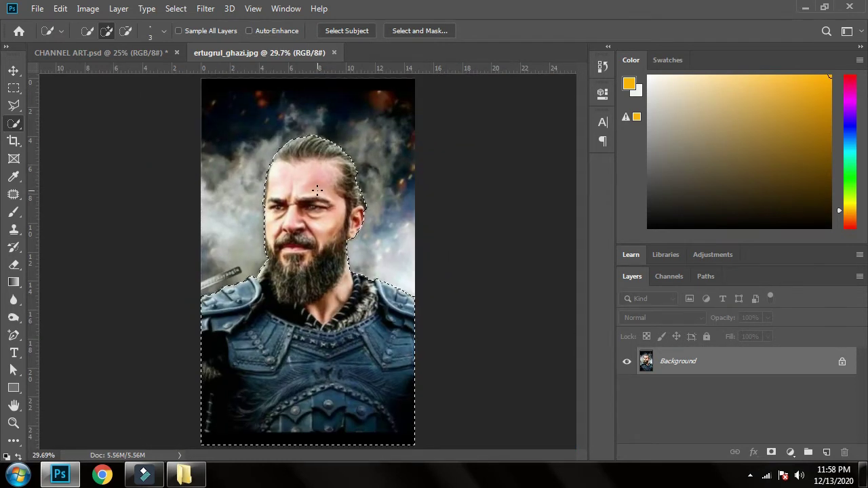
{"action": "key", "text": "v"}
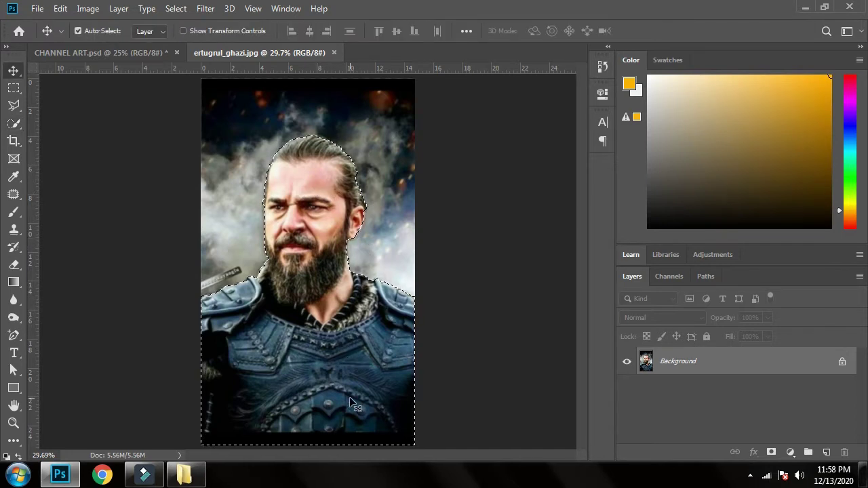
{"action": "left_click_drag", "start_coordinate": [346, 352], "coordinate": [356, 402]}
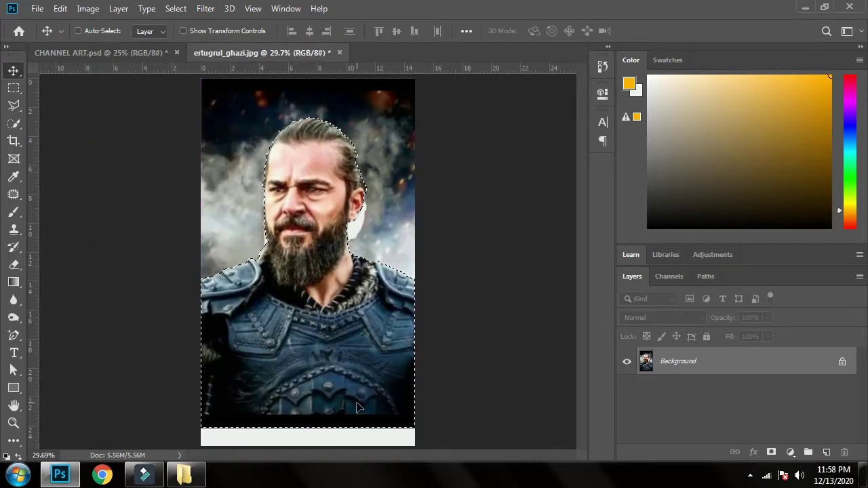
{"action": "key", "text": "ctrl+z"}
{"action": "key", "text": "ctrl"}
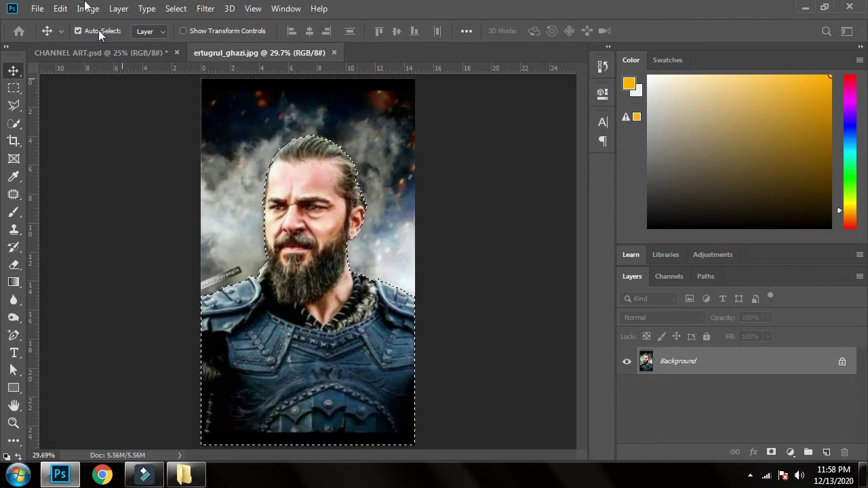
Create a new 900 x 1500 pixel document at 300 pixels/inch in RGB Color with a white background.
{"action": "left_click", "coordinate": [37, 9]}
{"action": "left_click", "coordinate": [48, 24]}
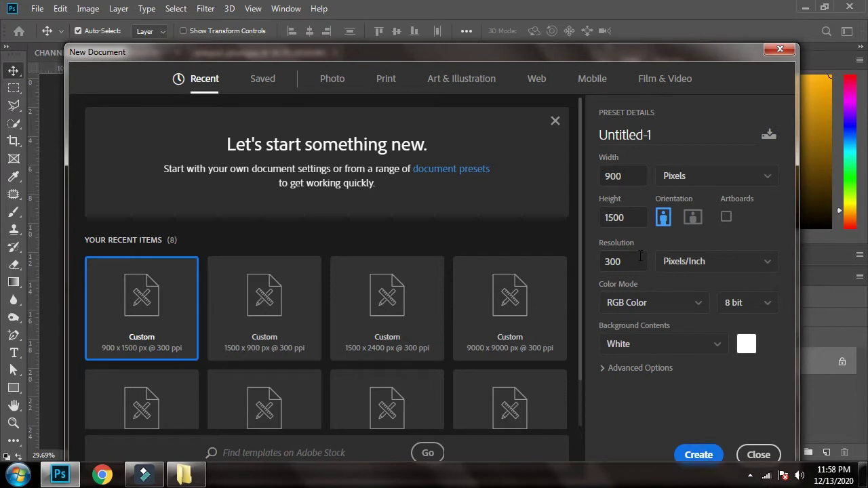
{"action": "left_click", "coordinate": [693, 451]}
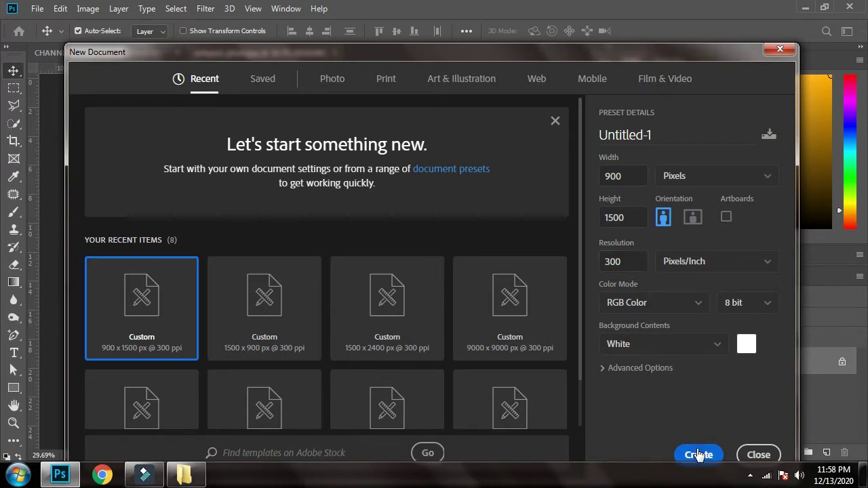
{"action": "left_click", "coordinate": [699, 455]}
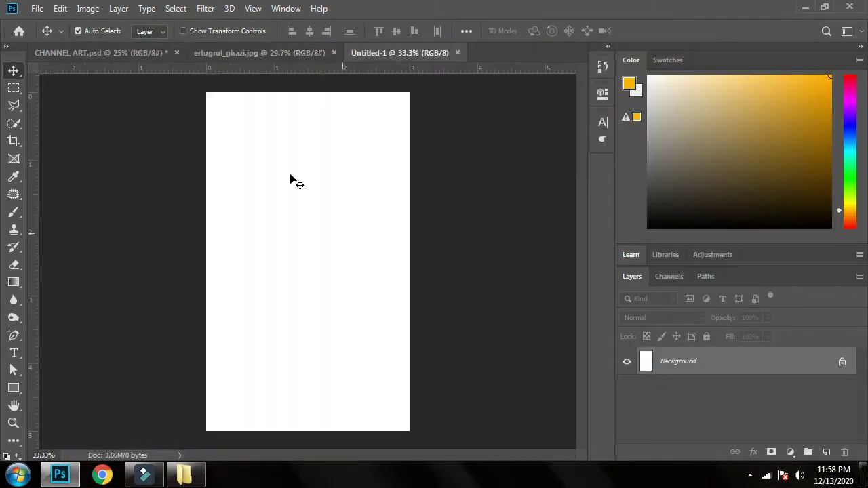
Copy the selected warrior from ertugrul_ghazi.jpg into the new blank document.
{"action": "left_click", "coordinate": [251, 54]}
{"action": "left_click_drag", "start_coordinate": [306, 322], "coordinate": [311, 373]}
Scale the warrior cutout to about 91% and centre it horizontally, with the chest armour running off the canvas's lower edge.
{"action": "key", "text": "ctrl+t"}
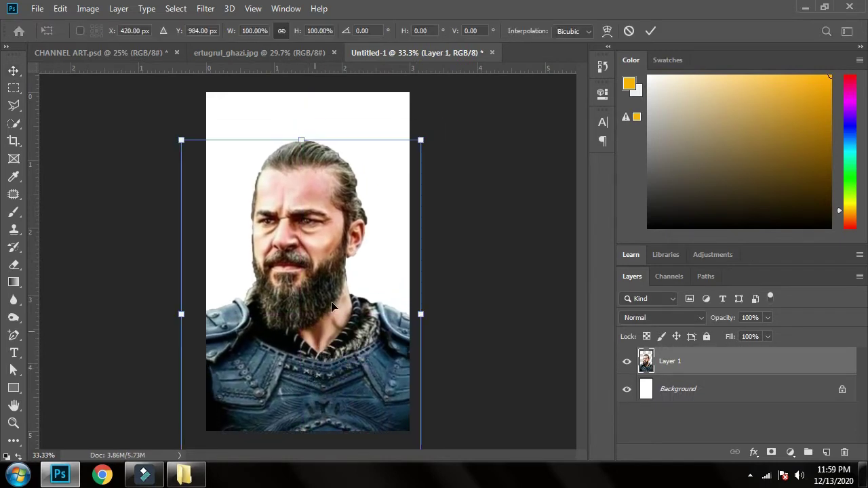
{"action": "left_click_drag", "start_coordinate": [424, 140], "coordinate": [404, 166]}
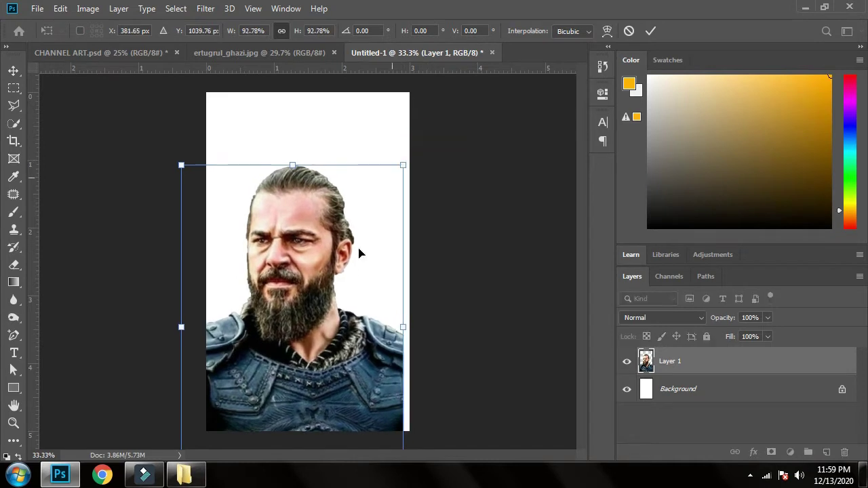
{"action": "mouse_move", "coordinate": [350, 269]}
{"action": "left_mouse_down"}
{"action": "mouse_move", "coordinate": [371, 276]}
{"action": "mouse_move", "coordinate": [363, 276]}
{"action": "left_mouse_up"}
{"action": "left_click_drag", "start_coordinate": [413, 166], "coordinate": [397, 205]}
{"action": "left_click_drag", "start_coordinate": [349, 313], "coordinate": [366, 301]}
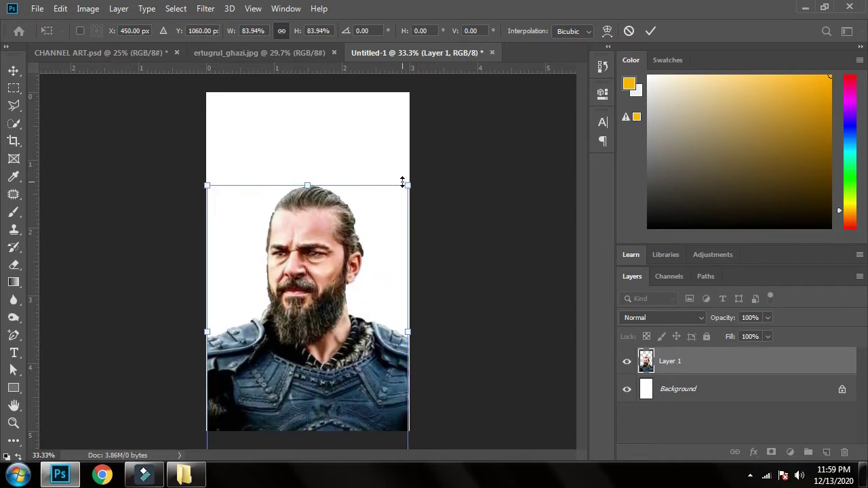
{"action": "left_click_drag", "start_coordinate": [409, 181], "coordinate": [423, 159]}
{"action": "left_click_drag", "start_coordinate": [355, 287], "coordinate": [353, 274]}
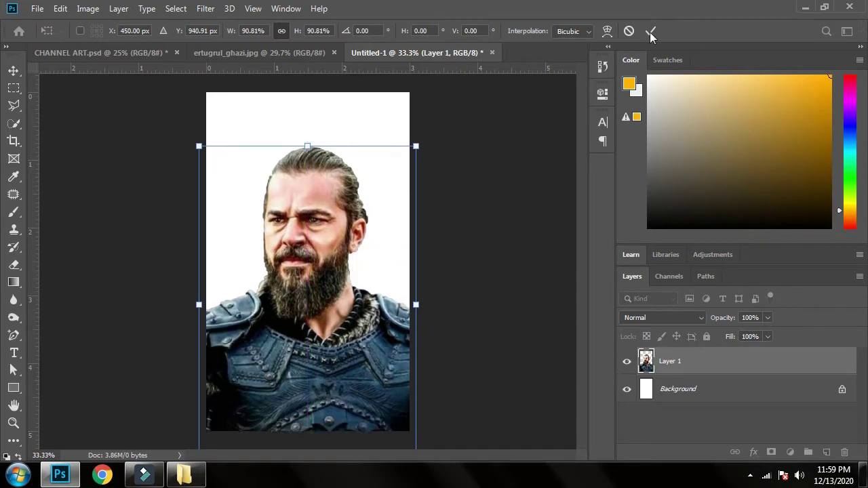
{"action": "left_click", "coordinate": [653, 31]}
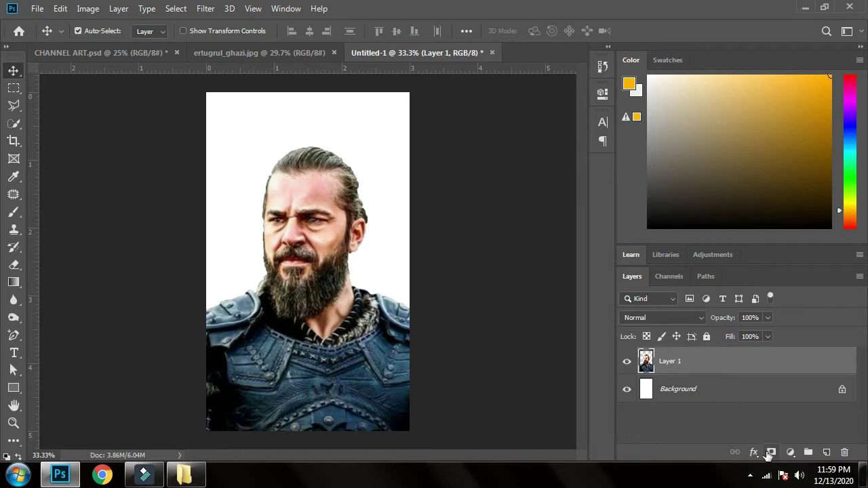
Add a layer mask to the warrior's layer and paint black with a soft 40 px brush along the image-left shoulder and collar.
{"action": "left_click", "coordinate": [772, 452]}
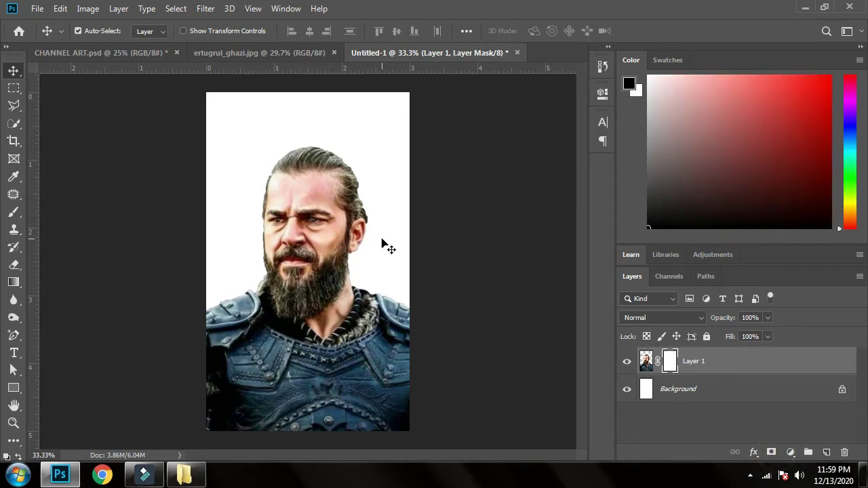
{"action": "key", "text": "ctrl+plus"}
{"action": "key", "text": "ctrl+plus"}
{"action": "key", "text": "ctrl+plus"}
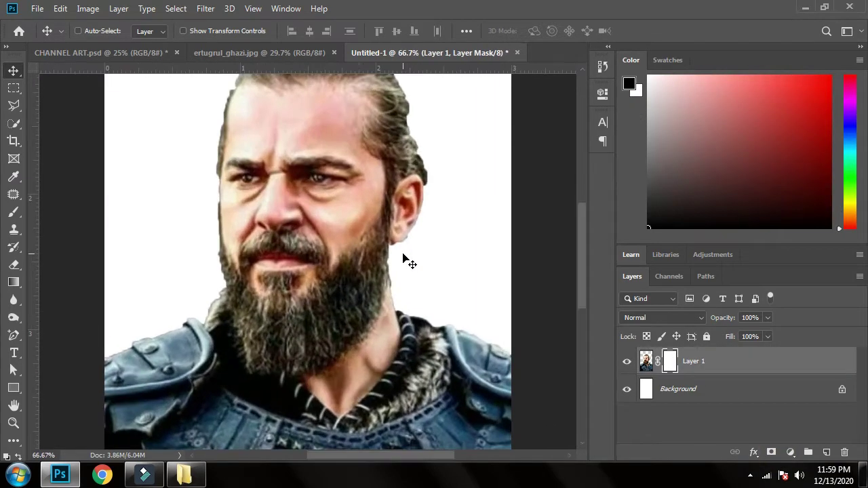
{"action": "key", "text": "ctrl"}
{"action": "scroll", "coordinate": [482, 197], "scroll_direction": "right", "scroll_amount": 3}
{"action": "scroll", "coordinate": [384, 300], "scroll_direction": "up", "scroll_amount": 1}
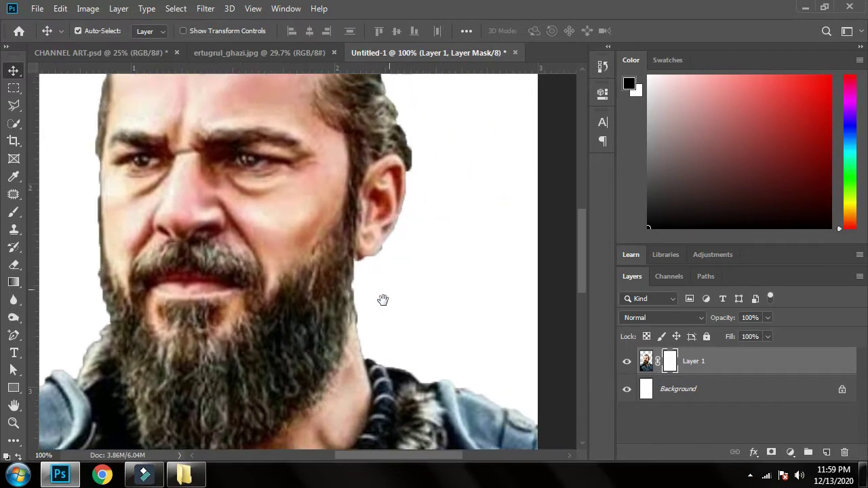
{"action": "scroll", "coordinate": [393, 407], "scroll_direction": "down", "scroll_amount": 4}
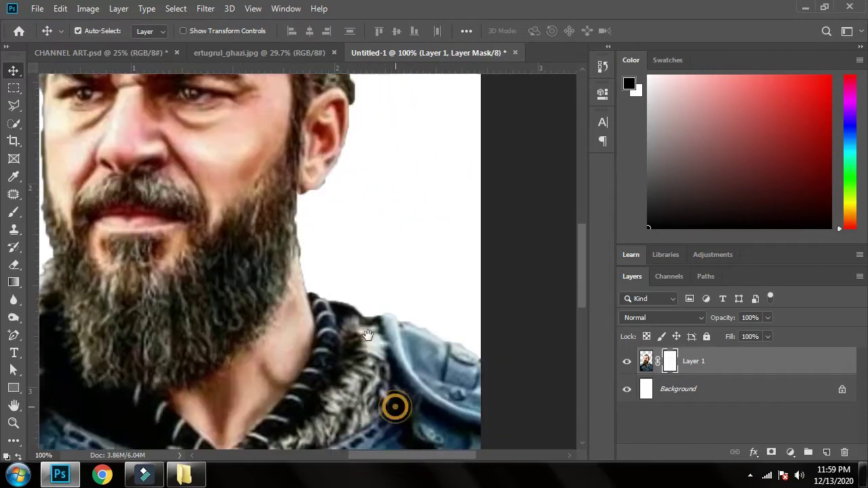
{"action": "scroll", "coordinate": [180, 314], "scroll_direction": "left", "scroll_amount": 3}
{"action": "key", "text": "b"}
{"action": "scroll", "coordinate": [287, 188], "scroll_direction": "left", "scroll_amount": 5}
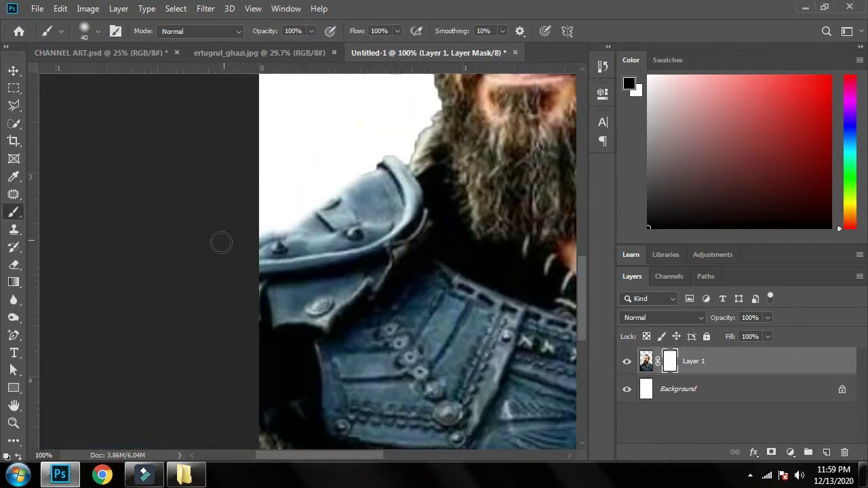
{"action": "key", "text": "x"}
{"action": "key", "text": "x"}
{"action": "scroll", "coordinate": [335, 258], "scroll_direction": "up", "scroll_amount": 4}
{"action": "scroll", "coordinate": [335, 257], "scroll_direction": "right", "scroll_amount": 2}
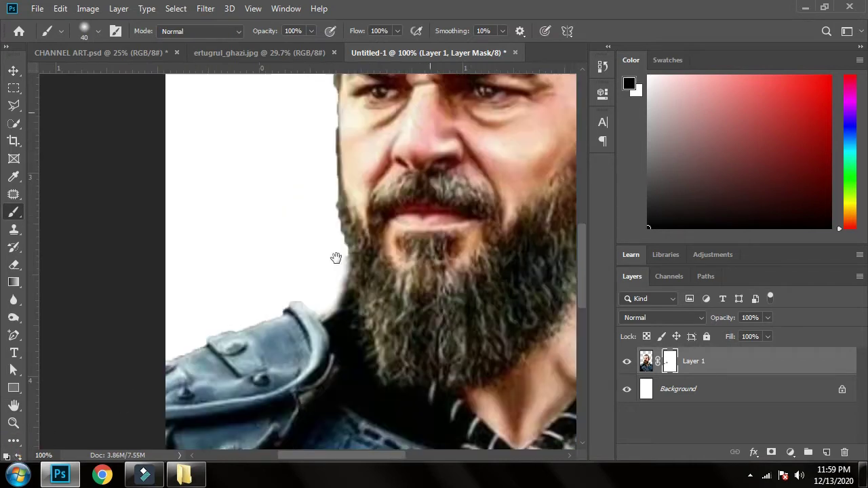
Paint black on the layer mask along the warrior's face and hair outline to clean up the cutout's edge.
{"action": "scroll", "coordinate": [346, 262], "scroll_direction": "up", "scroll_amount": 1}
{"action": "scroll", "coordinate": [346, 261], "scroll_direction": "left", "scroll_amount": 1}
{"action": "left_click", "coordinate": [355, 123]}
{"action": "scroll", "coordinate": [354, 127], "scroll_direction": "up", "scroll_amount": 5}
{"action": "scroll", "coordinate": [310, 265], "scroll_direction": "right", "scroll_amount": 1}
{"action": "scroll", "coordinate": [339, 223], "scroll_direction": "right", "scroll_amount": 3}
{"action": "scroll", "coordinate": [339, 223], "scroll_direction": "down", "scroll_amount": 2}
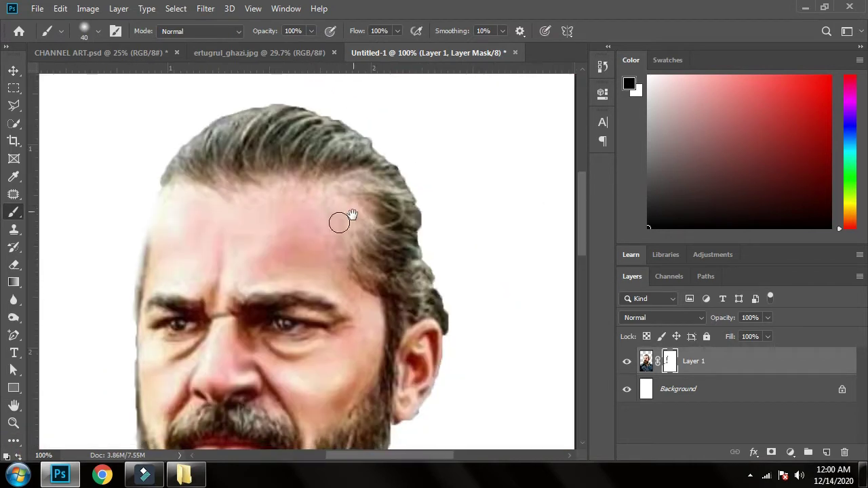
{"action": "key", "text": "x"}
{"action": "key", "text": "x"}
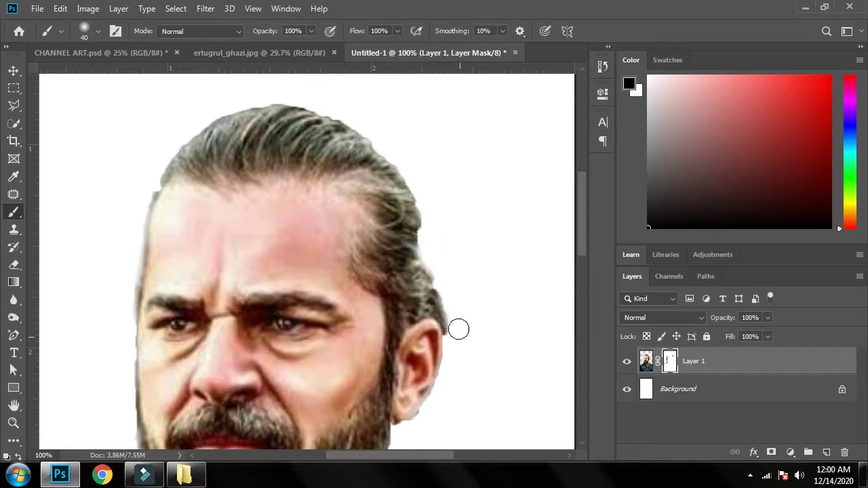
Mask the leftover fringe below the ear, along the neck and over the image-right shoulder.
{"action": "scroll", "coordinate": [441, 312], "scroll_direction": "down", "scroll_amount": 5}
{"action": "scroll", "coordinate": [407, 271], "scroll_direction": "right", "scroll_amount": 2}
{"action": "left_click", "coordinate": [367, 230]}
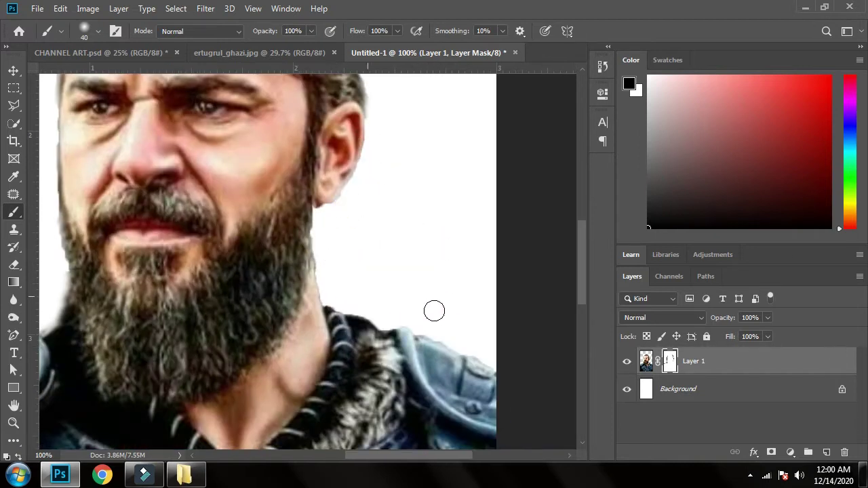
{"action": "scroll", "coordinate": [247, 219], "scroll_direction": "down", "scroll_amount": 1}
{"action": "scroll", "coordinate": [247, 218], "scroll_direction": "down", "scroll_amount": 4}
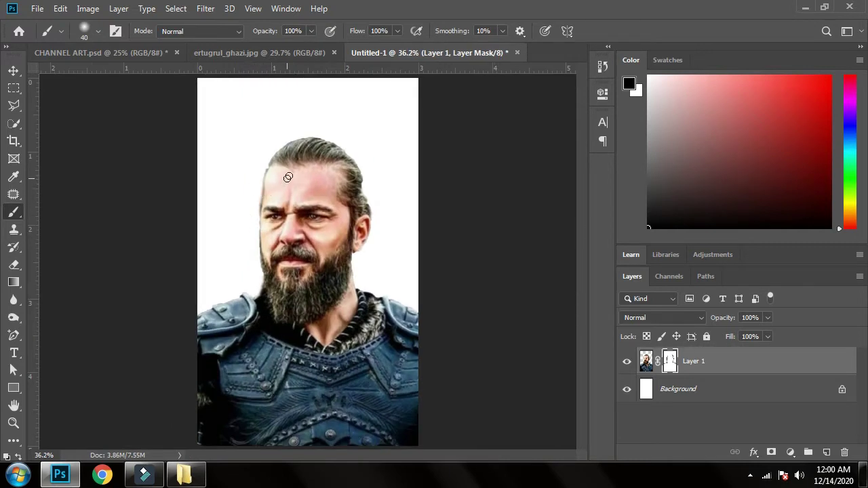
Place the Destruction-Background-Free image into the composite and scale it to 15.25% so it covers the whole canvas.
{"action": "left_click", "coordinate": [195, 478]}
{"action": "left_click_drag", "start_coordinate": [224, 119], "coordinate": [268, 309]}
{"action": "left_click_drag", "start_coordinate": [420, 346], "coordinate": [608, 485]}
{"action": "left_click_drag", "start_coordinate": [392, 307], "coordinate": [296, 204]}
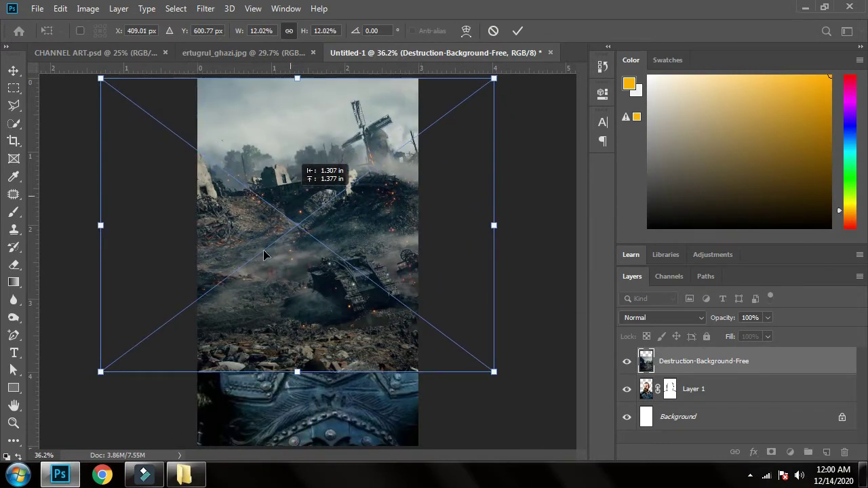
{"action": "left_click_drag", "start_coordinate": [297, 372], "coordinate": [308, 453]}
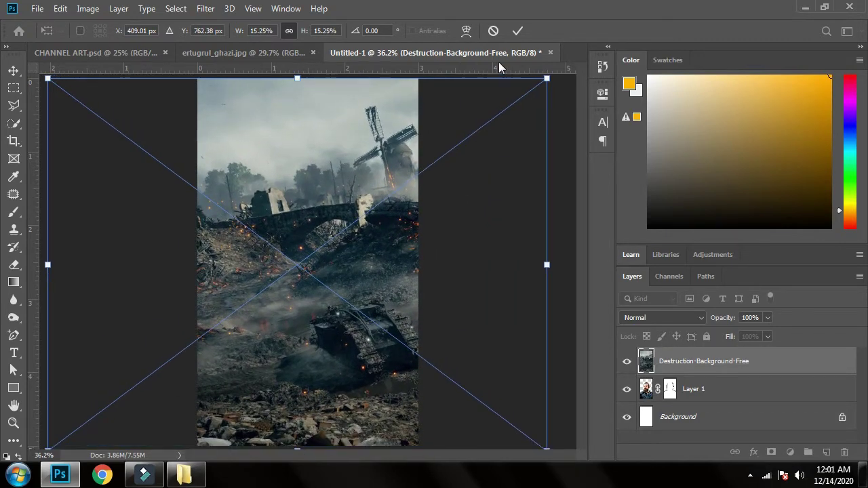
{"action": "left_click", "coordinate": [517, 30]}
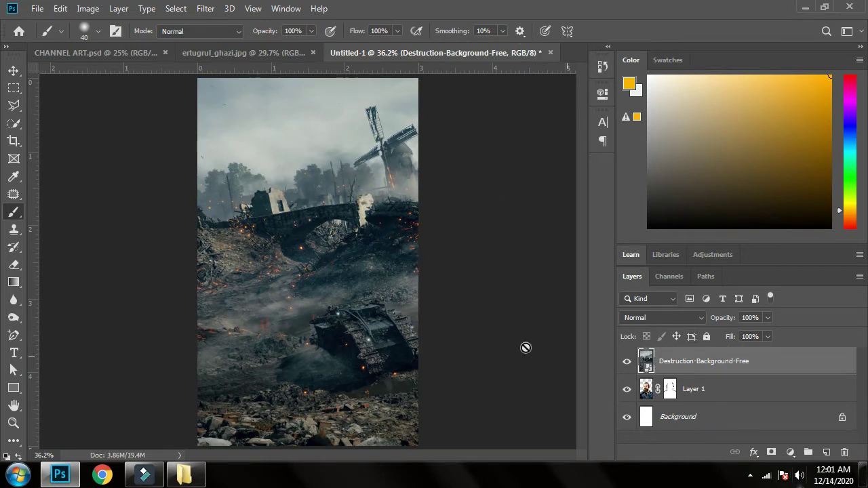
Move the warrior's layer above the battlefield image and convert it to a Smart Object.
{"action": "left_click", "coordinate": [740, 393]}
{"action": "key", "text": "ctrl+bracketright"}
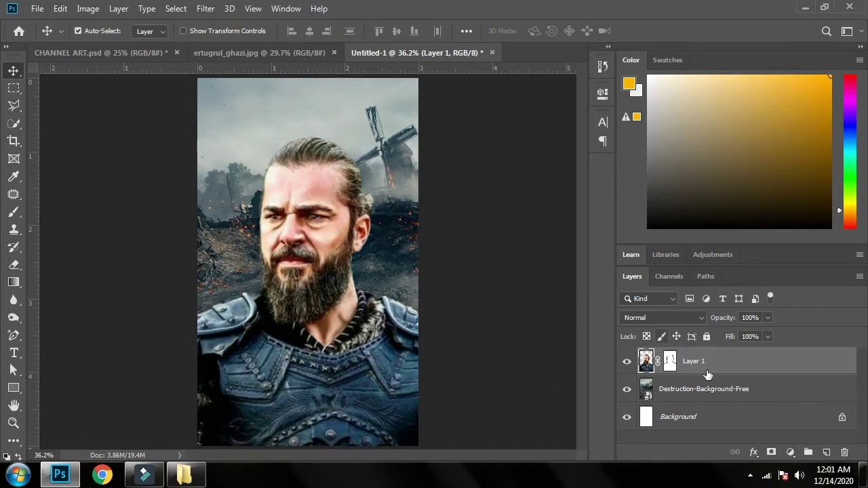
{"action": "right_click", "coordinate": [725, 366]}
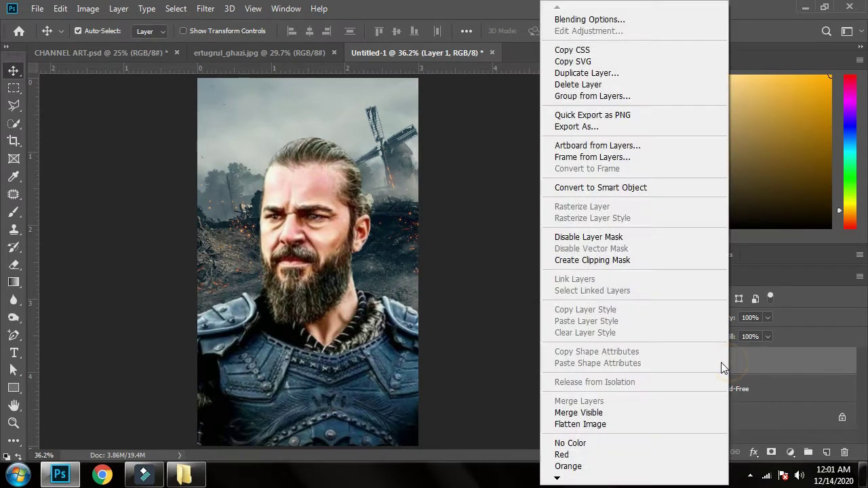
{"action": "left_click", "coordinate": [642, 187]}
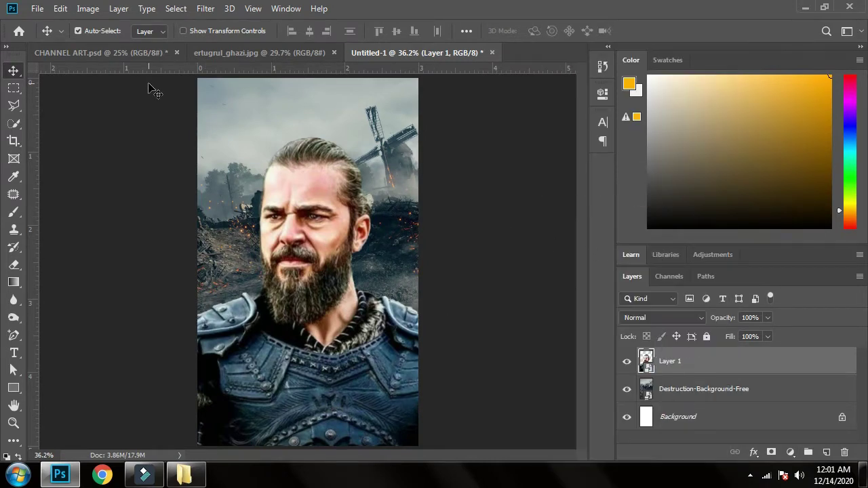
Apply a Brightness/Contrast adjustment to the warrior's layer with brightness -60 and contrast 69.
{"action": "left_click", "coordinate": [88, 9]}
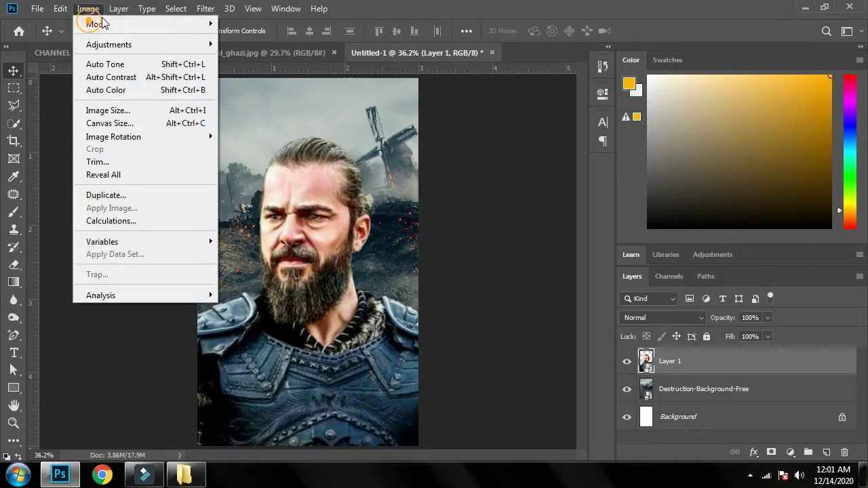
{"action": "mouse_move", "coordinate": [131, 41]}
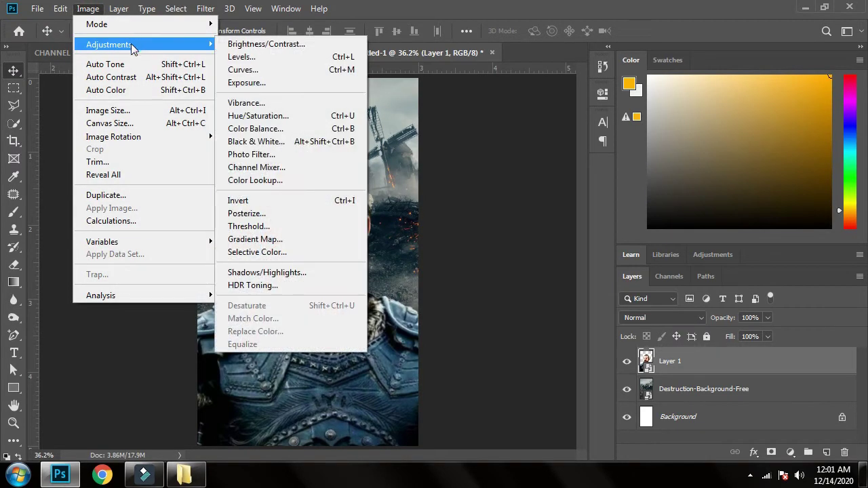
{"action": "left_click", "coordinate": [264, 44]}
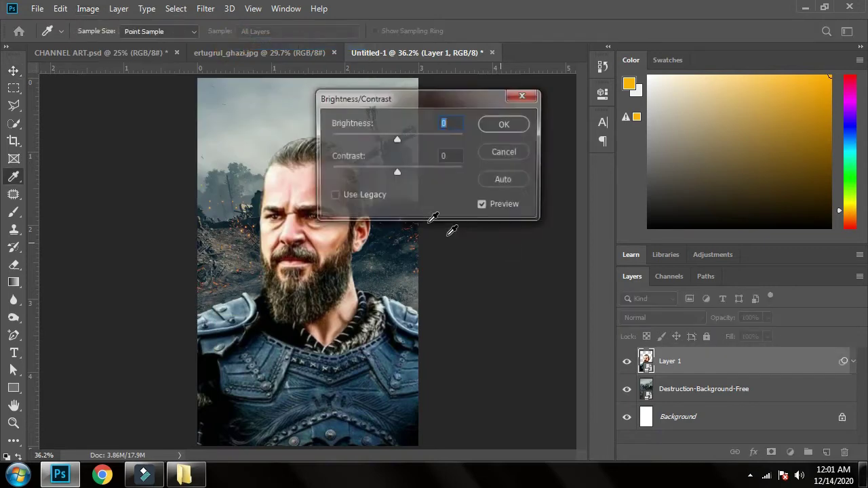
{"action": "left_click_drag", "start_coordinate": [456, 97], "coordinate": [579, 99]}
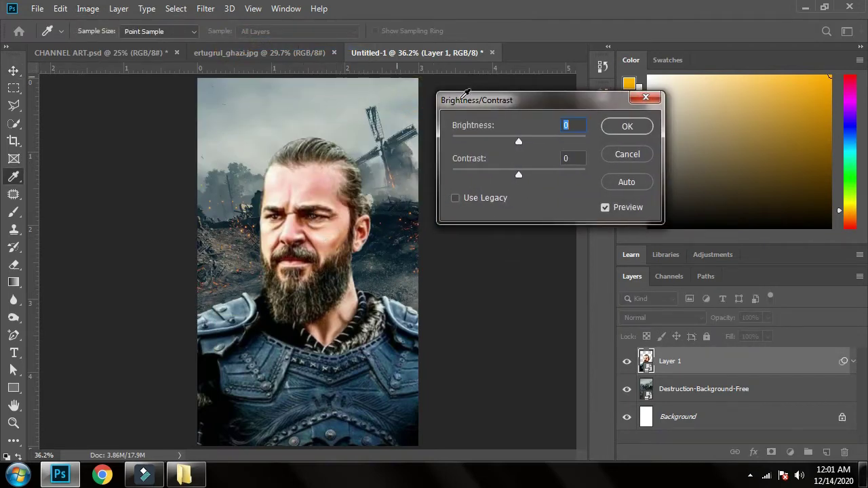
{"action": "left_click_drag", "start_coordinate": [519, 143], "coordinate": [500, 142]}
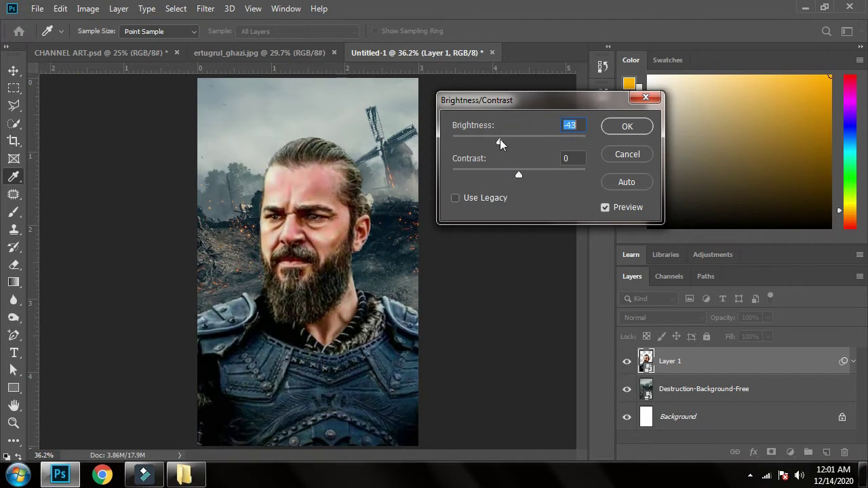
{"action": "left_click_drag", "start_coordinate": [519, 173], "coordinate": [565, 178]}
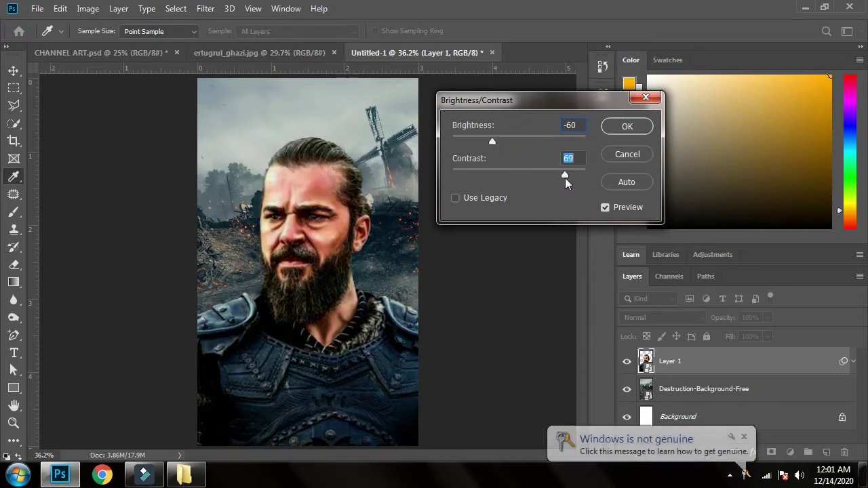
{"action": "left_click", "coordinate": [625, 127]}
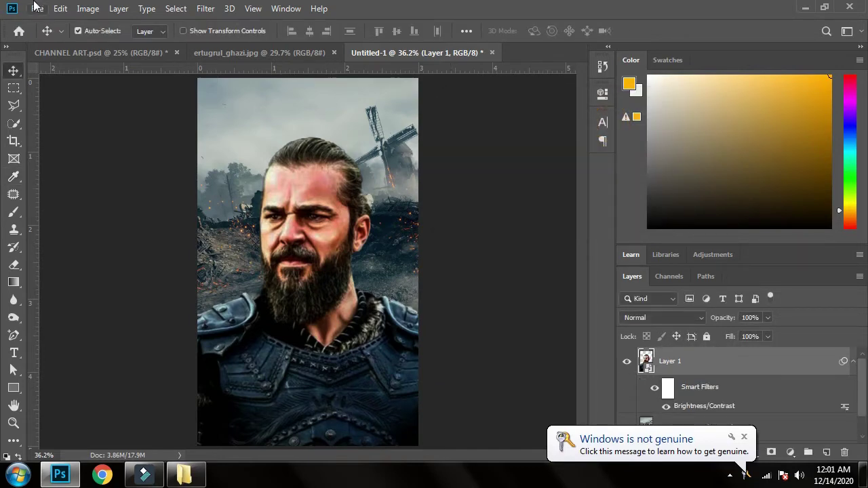
Apply a Levels adjustment to the warrior's layer with input levels 9, 0.76 and 255.
{"action": "left_click", "coordinate": [90, 8]}
{"action": "mouse_move", "coordinate": [112, 44]}
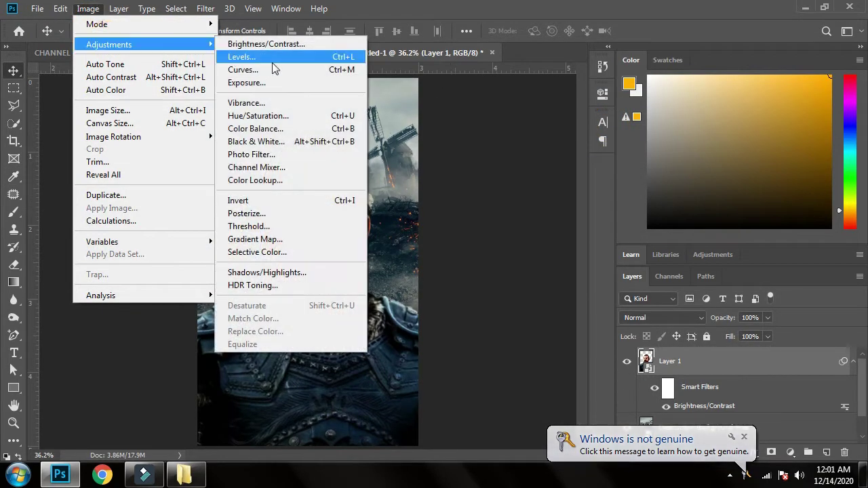
{"action": "left_click", "coordinate": [272, 60]}
{"action": "left_click_drag", "start_coordinate": [389, 207], "coordinate": [405, 214]}
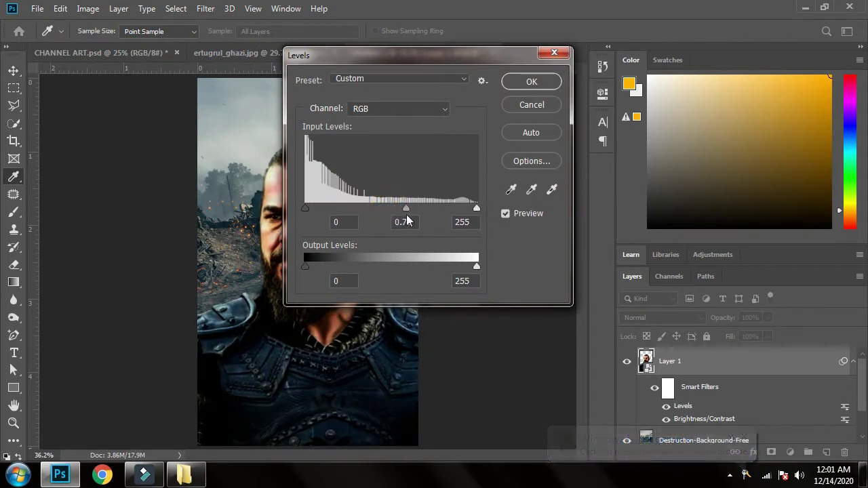
{"action": "left_click_drag", "start_coordinate": [309, 210], "coordinate": [315, 210]}
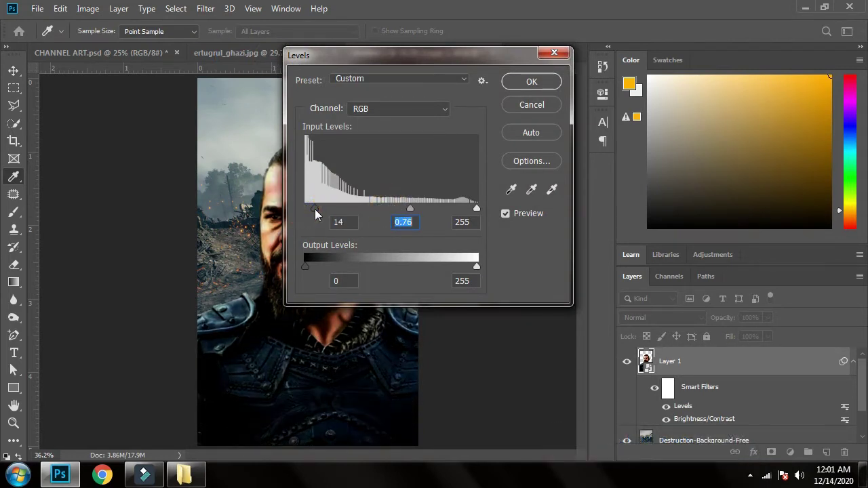
{"action": "left_click", "coordinate": [311, 210]}
{"action": "mouse_move", "coordinate": [473, 213]}
{"action": "left_mouse_down"}
{"action": "mouse_move", "coordinate": [461, 210]}
{"action": "mouse_move", "coordinate": [486, 214]}
{"action": "left_mouse_up"}
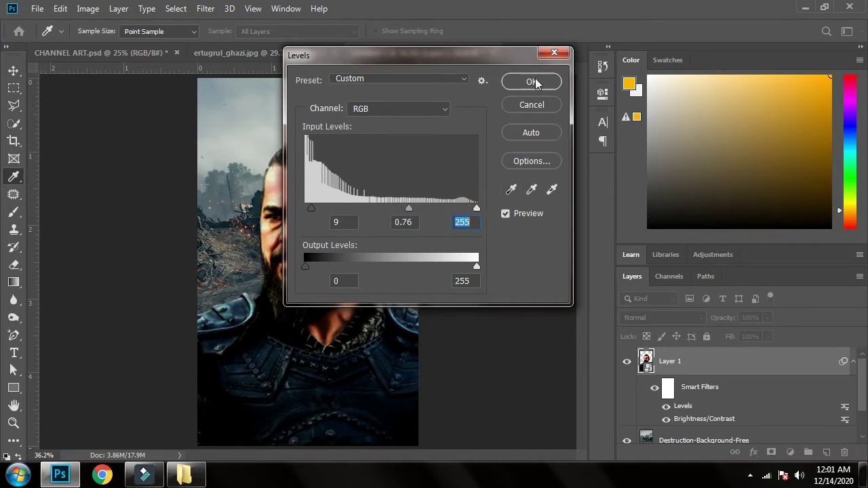
{"action": "left_click", "coordinate": [533, 82]}
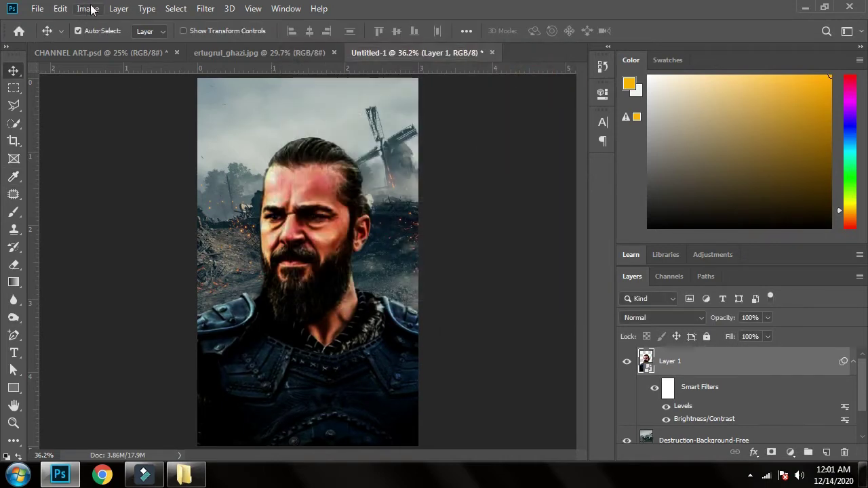
Apply a Curves adjustment to the warrior's layer, reshaping the curve to mute the highlights on the face.
{"action": "left_click", "coordinate": [90, 9]}
{"action": "mouse_move", "coordinate": [128, 43]}
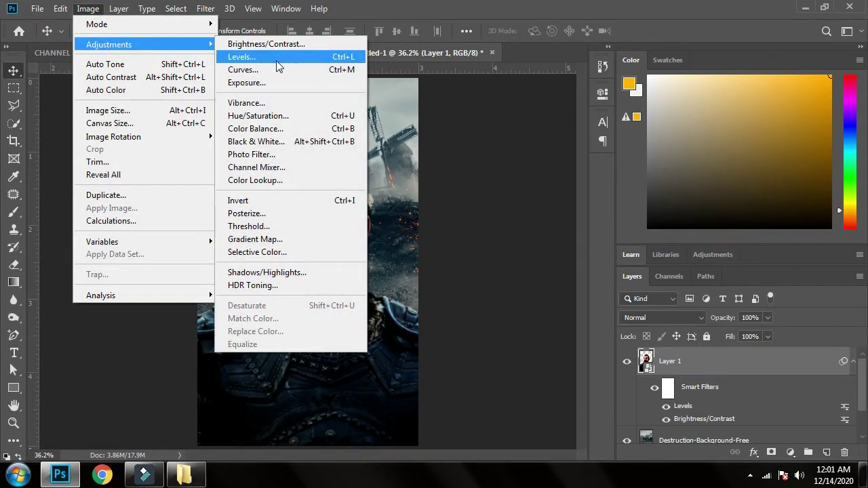
{"action": "left_click", "coordinate": [277, 69]}
{"action": "left_click_drag", "start_coordinate": [405, 48], "coordinate": [663, 43]}
{"action": "left_click", "coordinate": [582, 169]}
{"action": "left_click_drag", "start_coordinate": [590, 174], "coordinate": [609, 167]}
{"action": "left_click_drag", "start_coordinate": [527, 252], "coordinate": [507, 239]}
{"action": "left_click", "coordinate": [820, 72]}
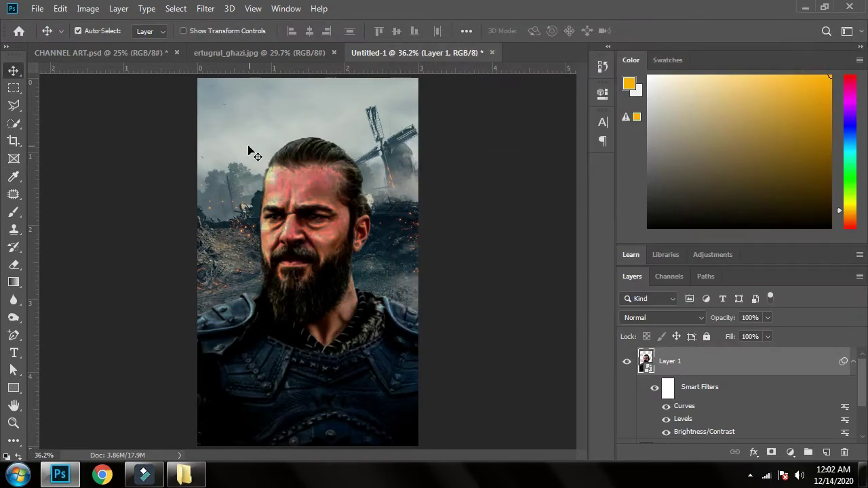
Apply a Hue/Saturation adjustment to the warrior's layer with hue -15 and saturation -47.
{"action": "left_click", "coordinate": [87, 9]}
{"action": "mouse_move", "coordinate": [114, 46]}
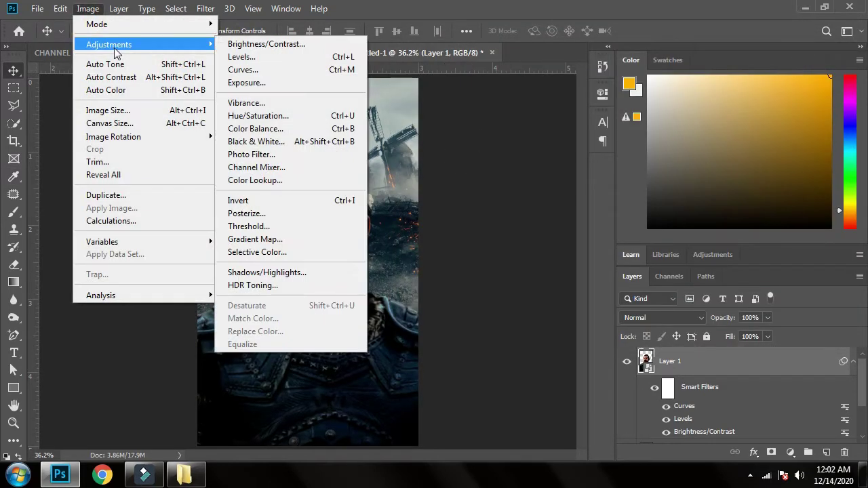
{"action": "left_click", "coordinate": [302, 116]}
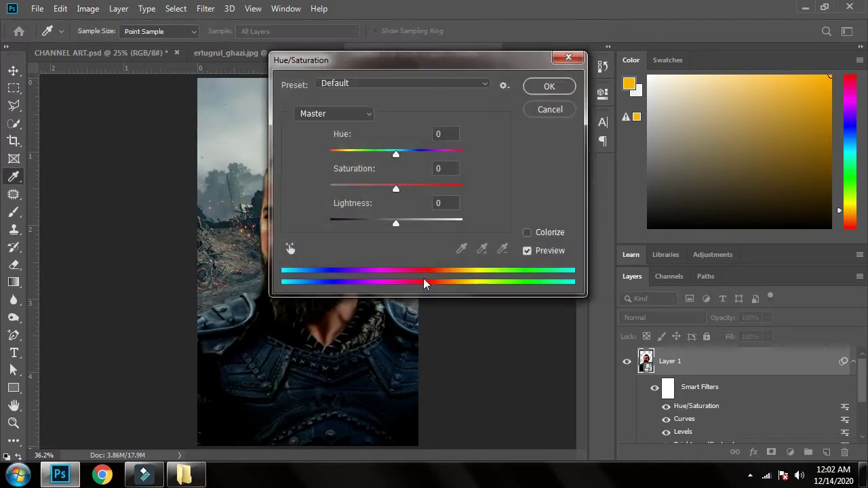
{"action": "left_click_drag", "start_coordinate": [386, 61], "coordinate": [536, 87]}
{"action": "mouse_move", "coordinate": [540, 178]}
{"action": "left_mouse_down"}
{"action": "mouse_move", "coordinate": [529, 184]}
{"action": "mouse_move", "coordinate": [583, 180]}
{"action": "mouse_move", "coordinate": [527, 183]}
{"action": "mouse_move", "coordinate": [535, 184]}
{"action": "left_mouse_up"}
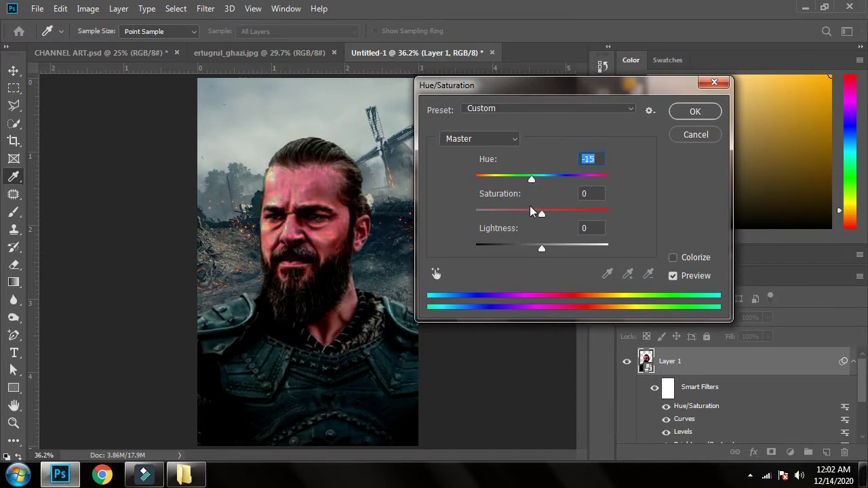
{"action": "left_click_drag", "start_coordinate": [542, 217], "coordinate": [514, 229]}
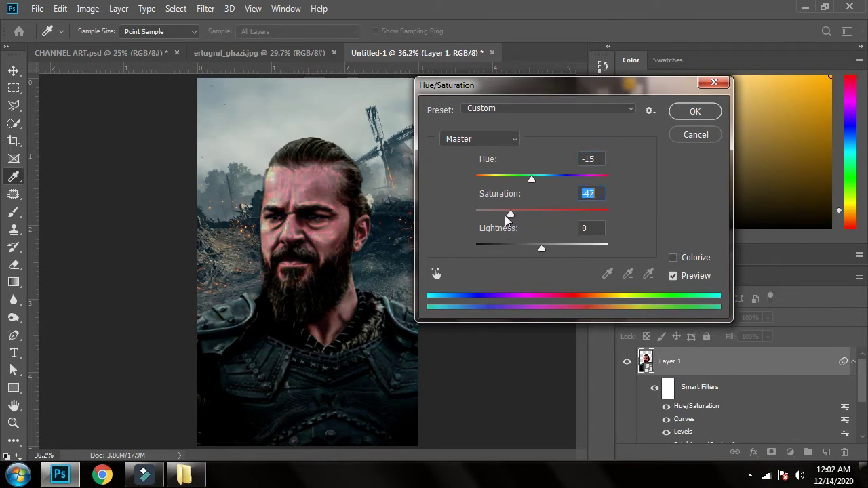
{"action": "left_click", "coordinate": [694, 110]}
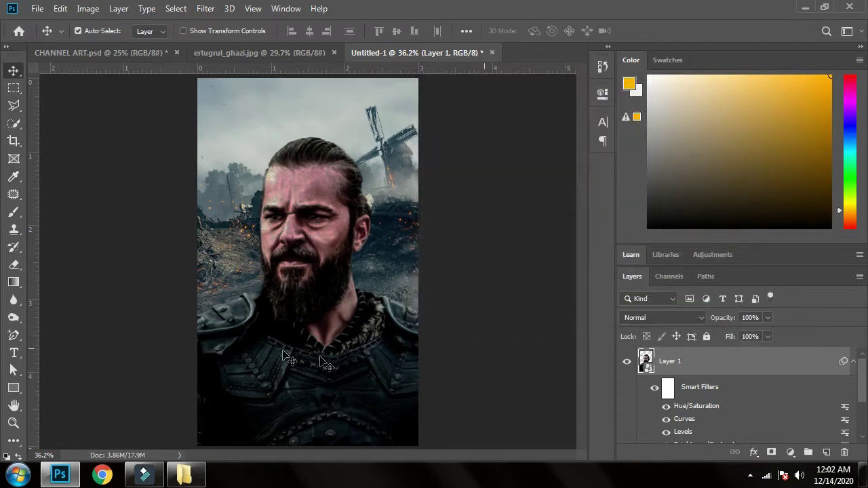
Apply a Brightness/Contrast adjustment to the Destruction-Background-Free layer with brightness -40 and contrast 61.
{"action": "scroll", "coordinate": [737, 379], "scroll_direction": "down", "scroll_amount": 1}
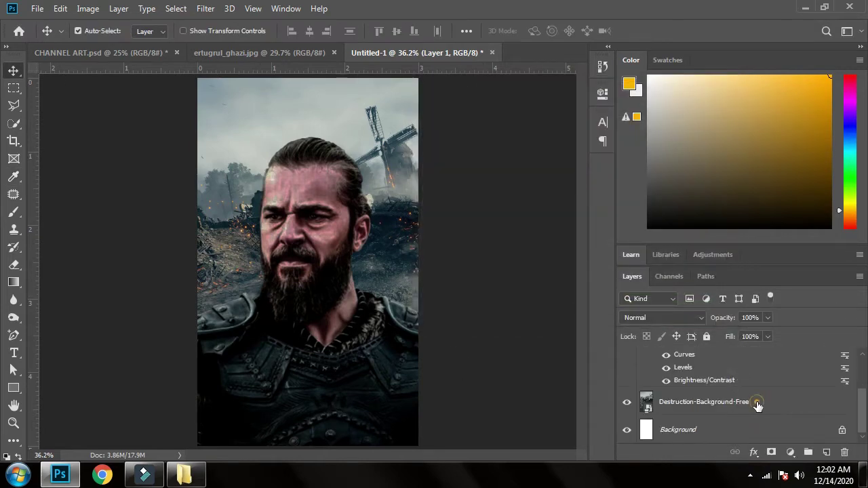
{"action": "left_click", "coordinate": [756, 405]}
{"action": "left_click", "coordinate": [96, 13]}
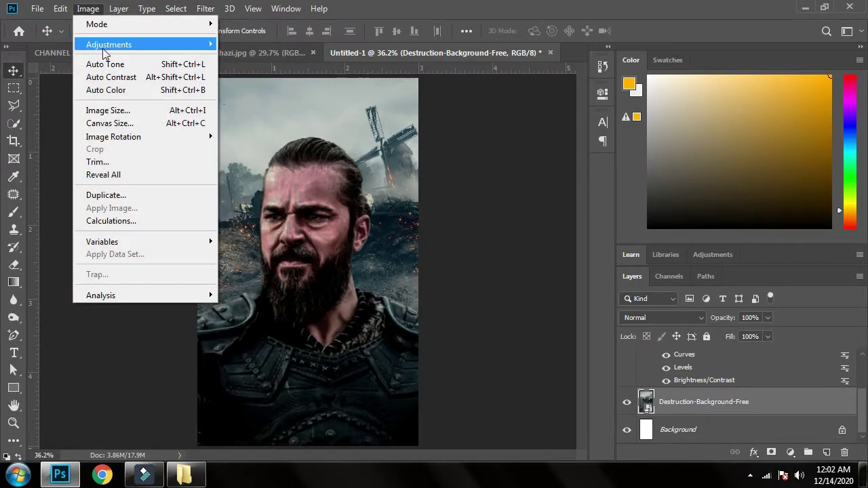
{"action": "mouse_move", "coordinate": [154, 47]}
{"action": "left_click", "coordinate": [275, 46]}
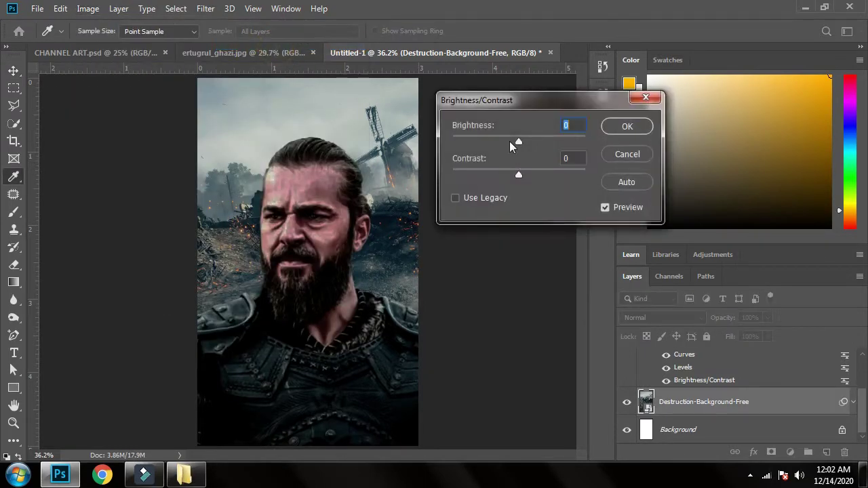
{"action": "left_click_drag", "start_coordinate": [508, 139], "coordinate": [501, 142]}
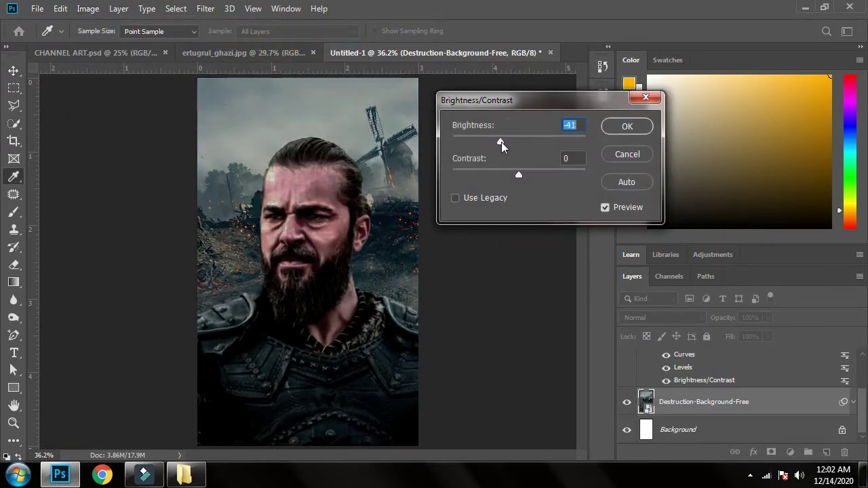
{"action": "left_click_drag", "start_coordinate": [555, 176], "coordinate": [559, 175]}
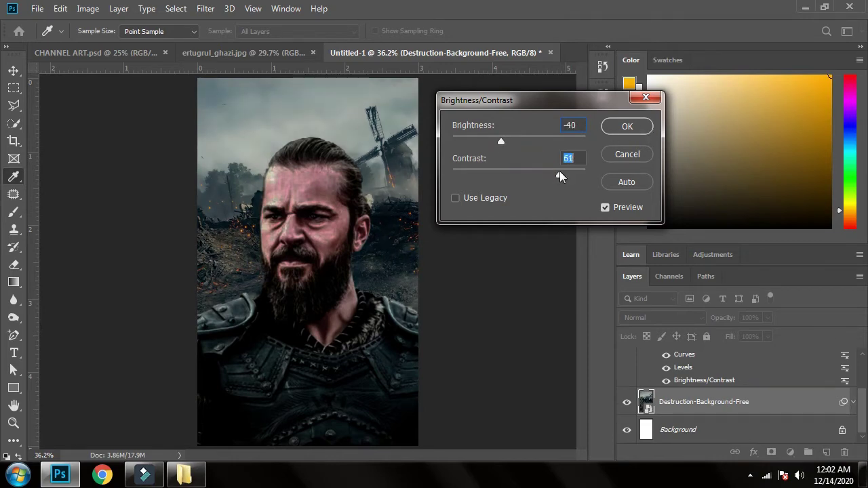
{"action": "left_click", "coordinate": [628, 126]}
Apply a Levels adjustment to the battlefield layer with the black input level at 17 and the midtones at about 1.14.
{"action": "left_click", "coordinate": [88, 8]}
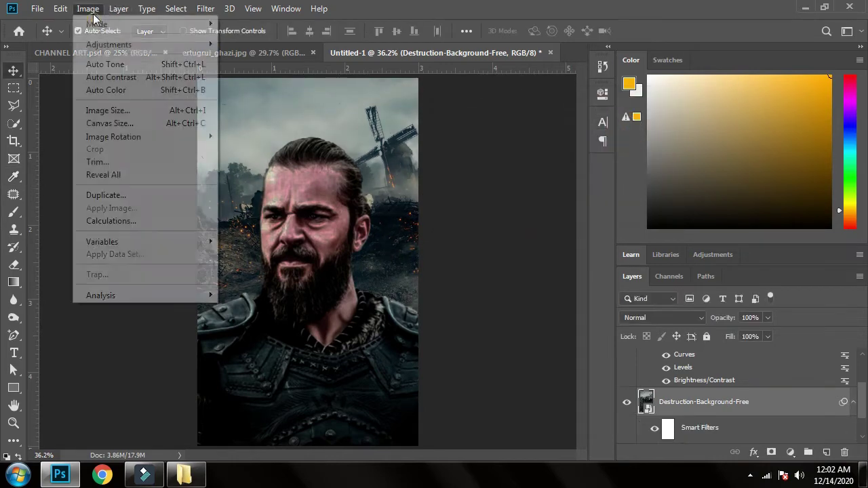
{"action": "mouse_move", "coordinate": [107, 44]}
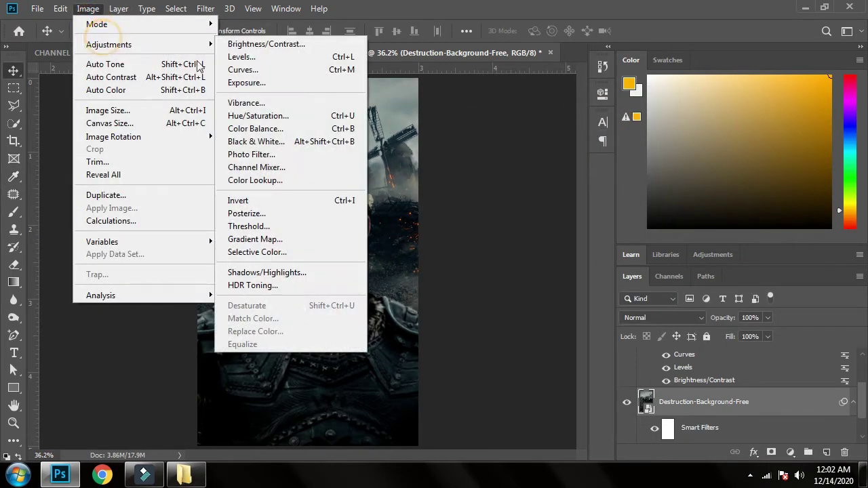
{"action": "left_click", "coordinate": [253, 60]}
{"action": "left_click_drag", "start_coordinate": [307, 208], "coordinate": [316, 209]}
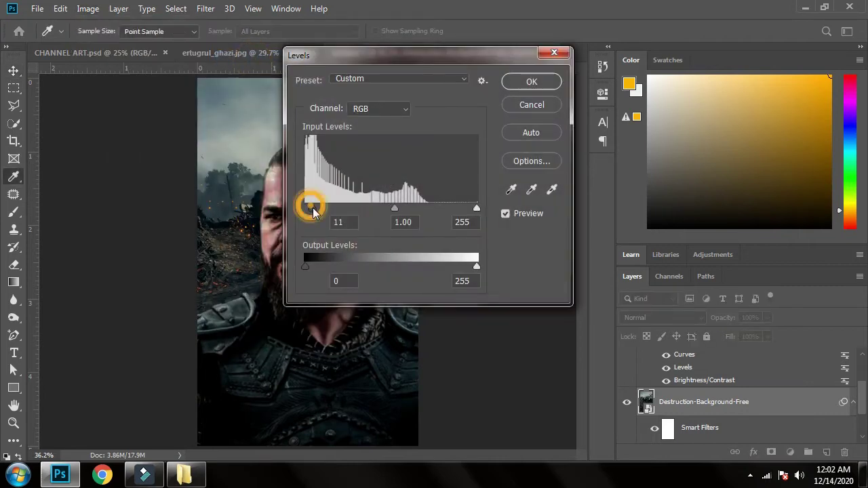
{"action": "left_click_drag", "start_coordinate": [391, 208], "coordinate": [390, 210]}
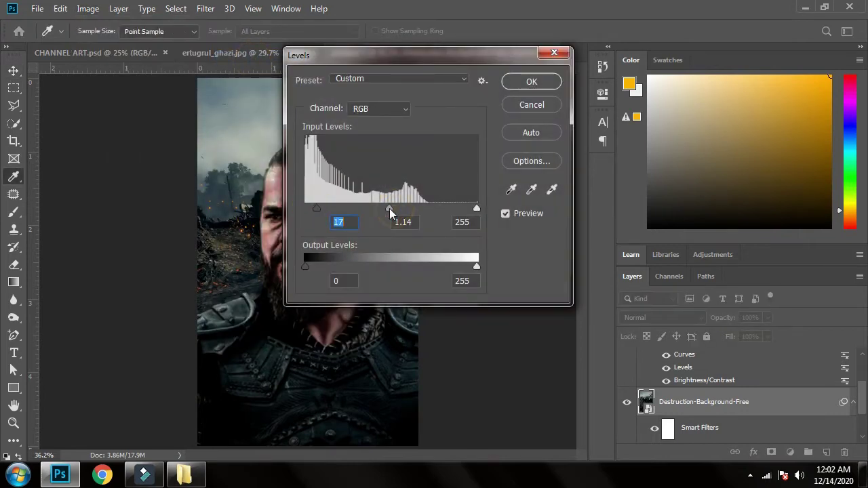
{"action": "left_click", "coordinate": [532, 81]}
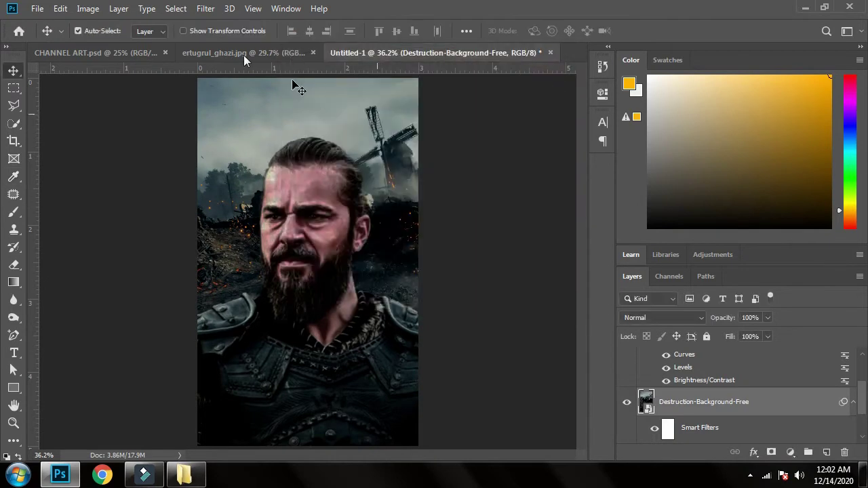
Apply a Color Balance adjustment to the Destruction-Background-Free layer with the midtones' cyan-red level at about +8.
{"action": "left_click", "coordinate": [83, 8]}
{"action": "mouse_move", "coordinate": [161, 44]}
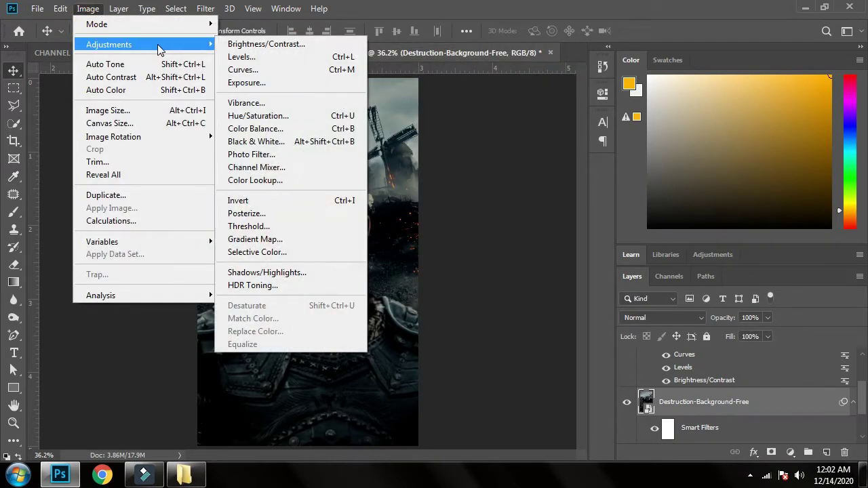
{"action": "left_click", "coordinate": [309, 135]}
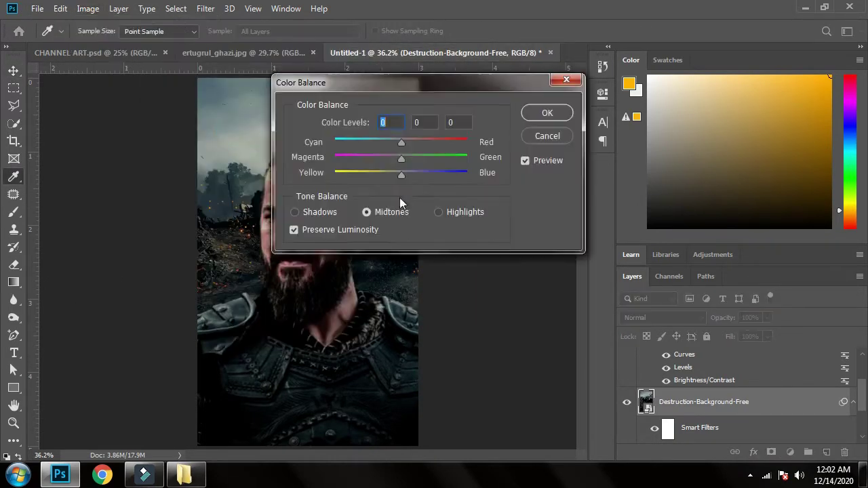
{"action": "left_click_drag", "start_coordinate": [439, 148], "coordinate": [407, 153]}
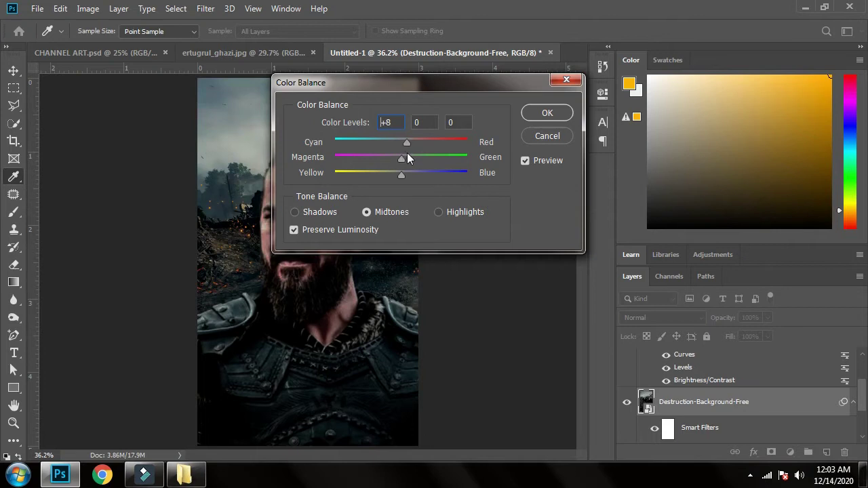
{"action": "left_click", "coordinate": [546, 113]}
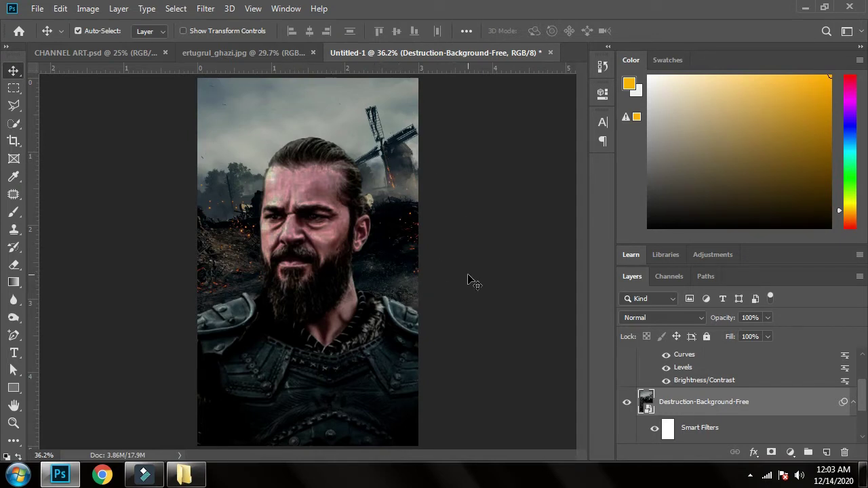
Select the warrior layer and the Destruction-Background-Free layer together and group them.
{"action": "scroll", "coordinate": [745, 386], "scroll_direction": "up", "scroll_amount": 2}
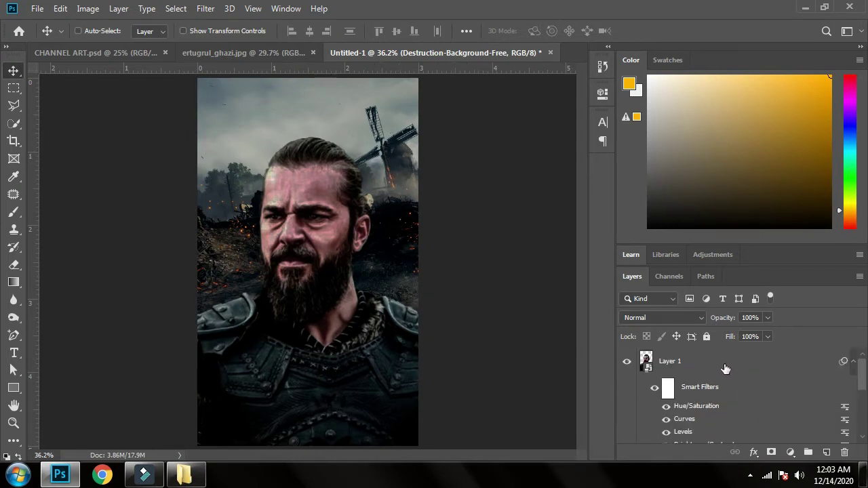
{"action": "left_click", "coordinate": [724, 369]}
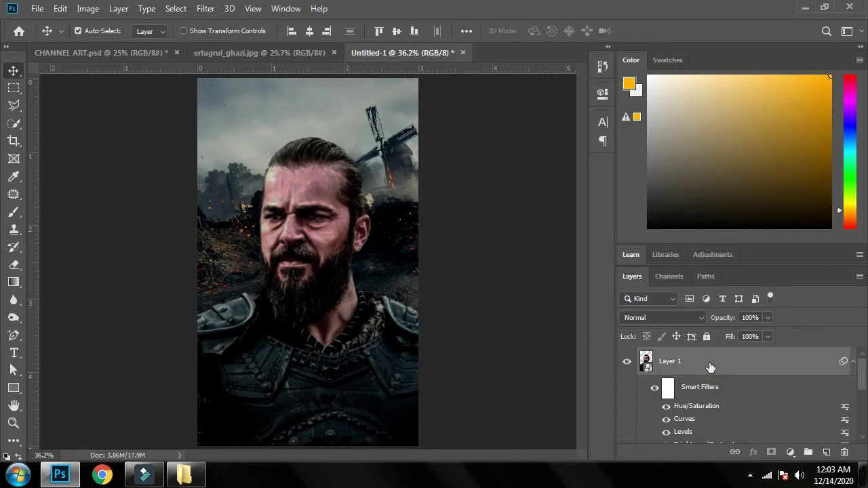
{"action": "left_click", "coordinate": [339, 318]}
{"action": "left_click", "coordinate": [781, 366]}
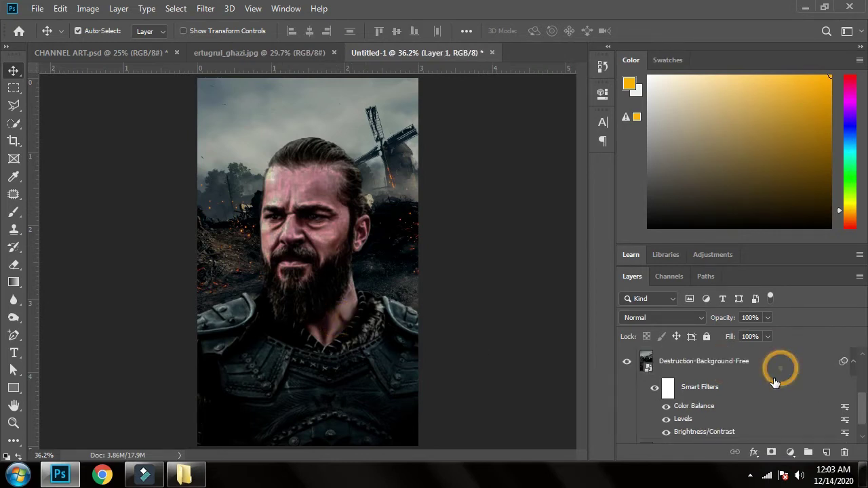
{"action": "scroll", "coordinate": [754, 407], "scroll_direction": "down", "scroll_amount": 1}
{"action": "scroll", "coordinate": [739, 415], "scroll_direction": "up", "scroll_amount": 1}
{"action": "scroll", "coordinate": [738, 415], "scroll_direction": "down", "scroll_amount": 1}
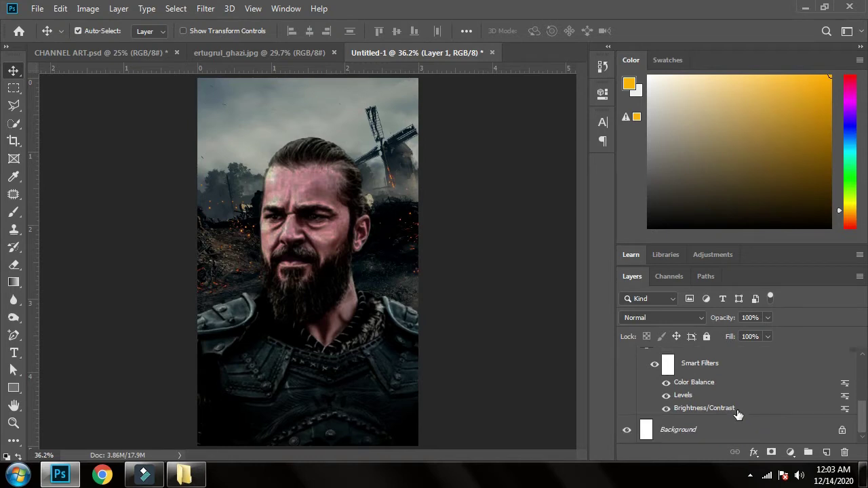
{"action": "left_click", "coordinate": [779, 367], "text": "ctrl"}
{"action": "scroll", "coordinate": [772, 374], "scroll_direction": "up", "scroll_amount": 1}
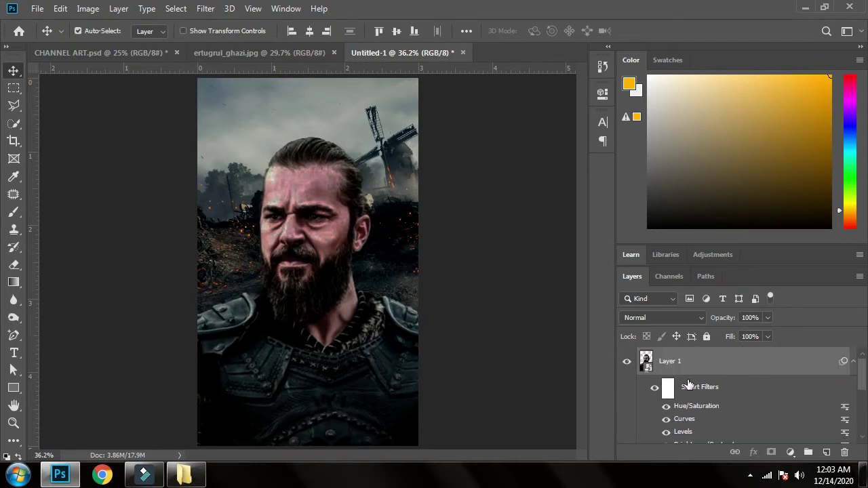
{"action": "scroll", "coordinate": [746, 376], "scroll_direction": "down", "scroll_amount": 1}
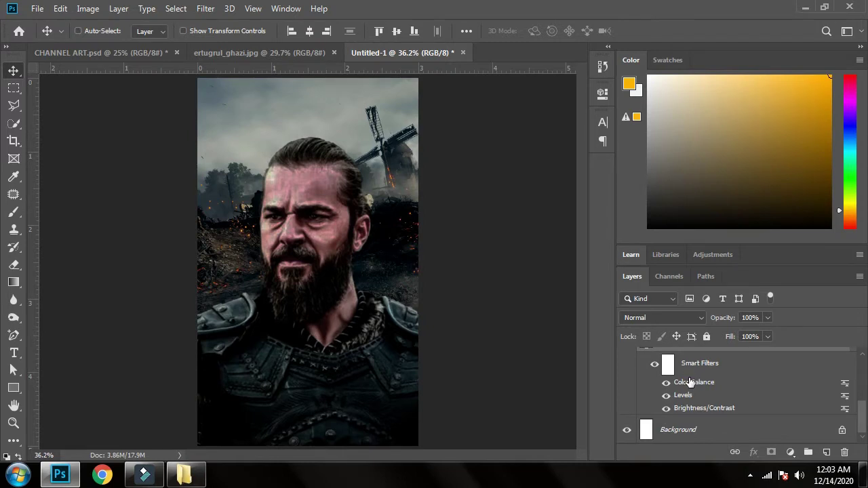
{"action": "key", "text": "ctrl+g"}
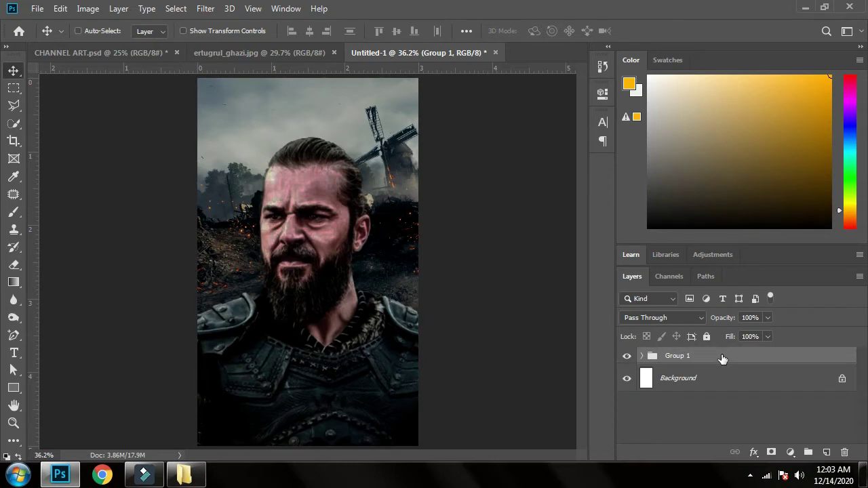
Duplicate the new layer group and convert the copy to a smart object.
{"action": "key", "text": "ctrl+j"}
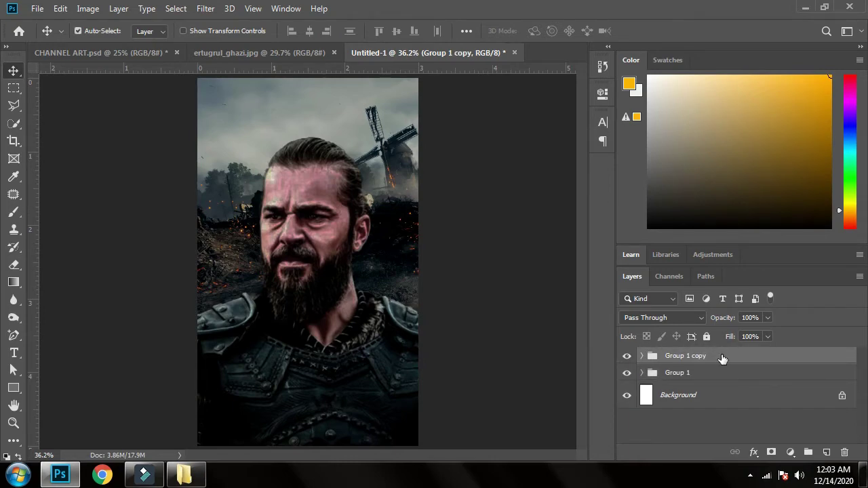
{"action": "right_click", "coordinate": [723, 358]}
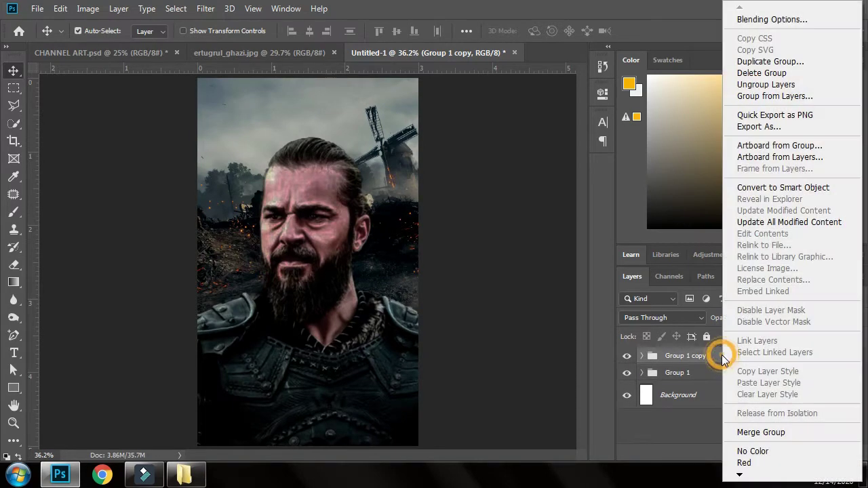
{"action": "left_click", "coordinate": [753, 194]}
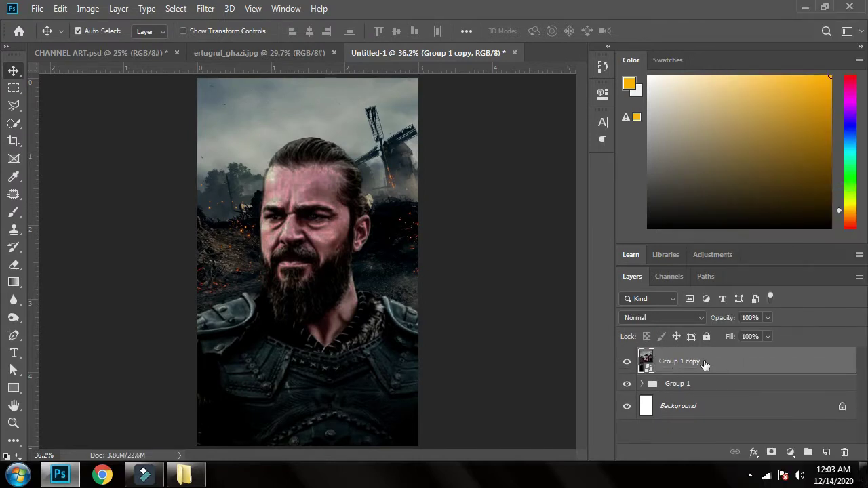
Apply a Brightness/Contrast adjustment to the Group 1 copy smart object.
{"action": "left_click", "coordinate": [88, 9]}
{"action": "mouse_move", "coordinate": [133, 44]}
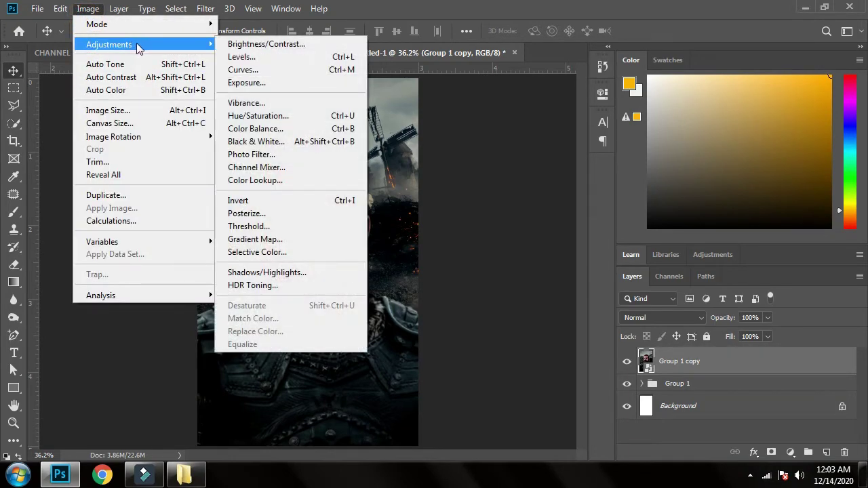
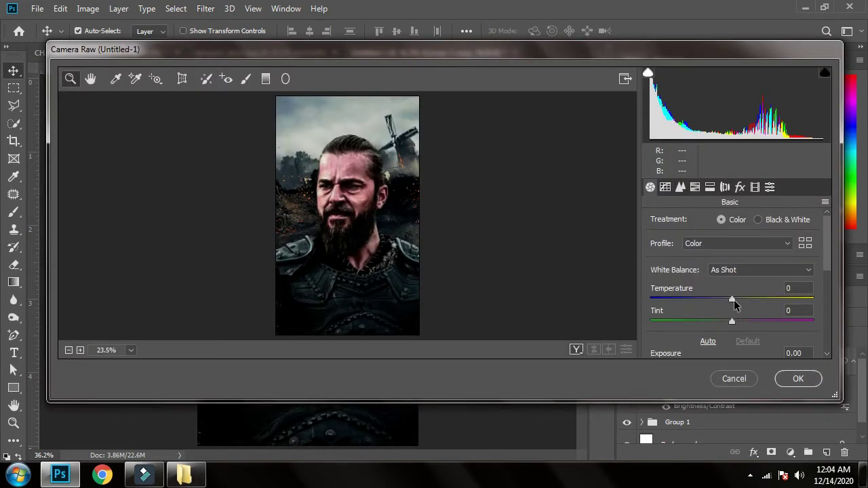
In the Camera Raw filter for Group 1 copy, set temperature +53, tint +49, exposure -0.60, contrast +30 and highlights -30.
{"action": "left_click_drag", "start_coordinate": [732, 301], "coordinate": [786, 327]}
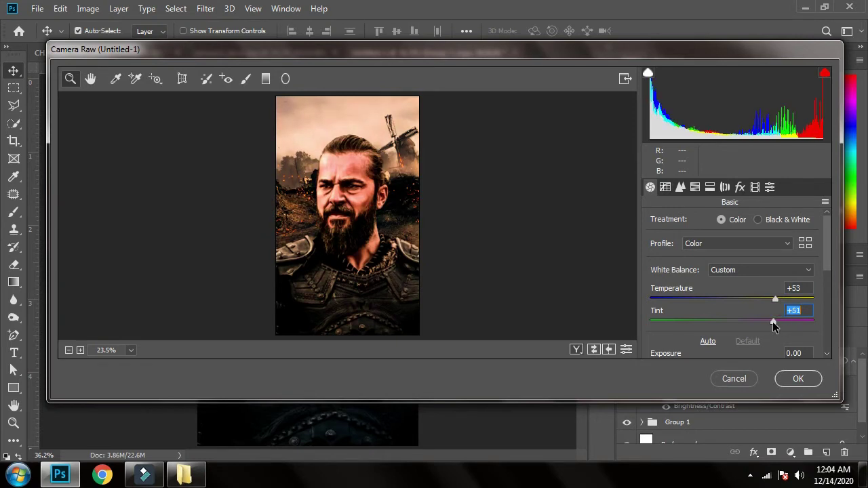
{"action": "scroll", "coordinate": [743, 303], "scroll_direction": "down", "scroll_amount": 2}
{"action": "left_click_drag", "start_coordinate": [733, 303], "coordinate": [757, 320]}
{"action": "type", "text": "30"}
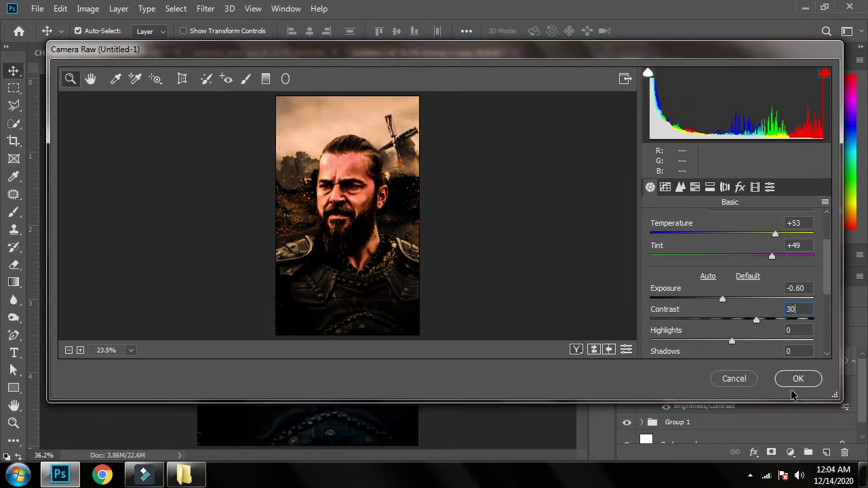
{"action": "left_click_drag", "start_coordinate": [733, 339], "coordinate": [713, 348]}
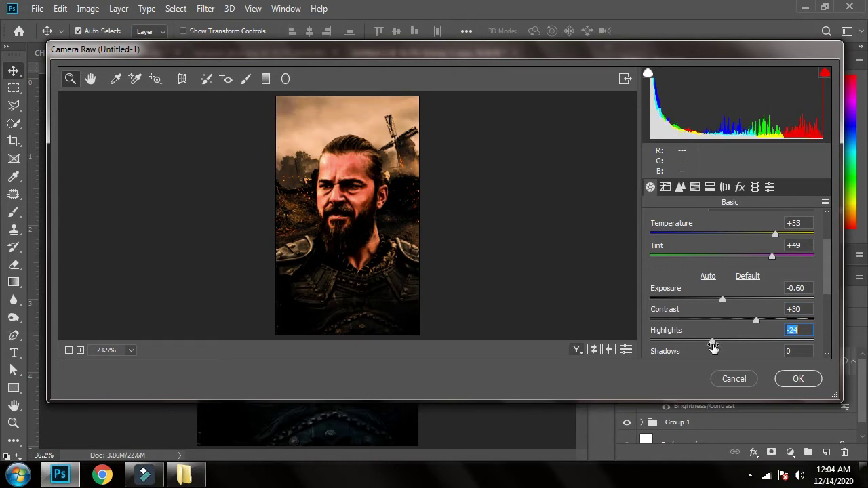
{"action": "type", "text": "-30"}
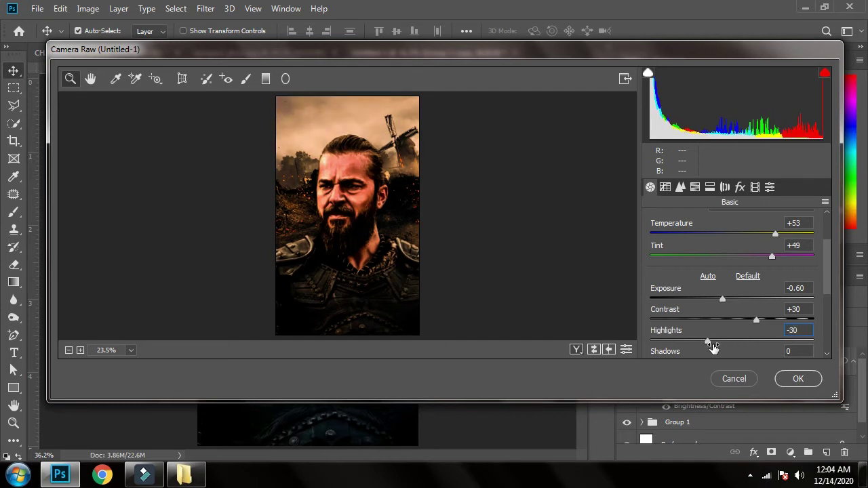
Darken the Camera Raw tones further with shadows -14, whites -15 and blacks -17.
{"action": "scroll", "coordinate": [758, 333], "scroll_direction": "down", "scroll_amount": 3}
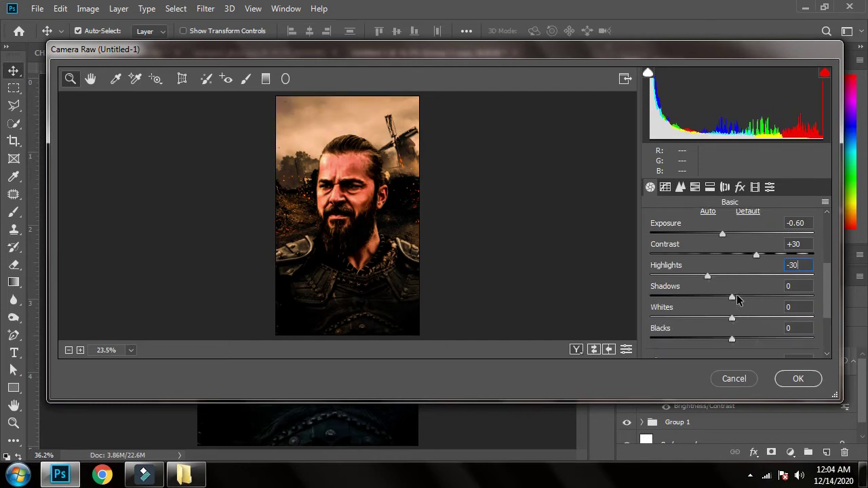
{"action": "mouse_move", "coordinate": [733, 298]}
{"action": "left_mouse_down"}
{"action": "mouse_move", "coordinate": [713, 296]}
{"action": "mouse_move", "coordinate": [732, 297]}
{"action": "mouse_move", "coordinate": [723, 299]}
{"action": "left_mouse_up"}
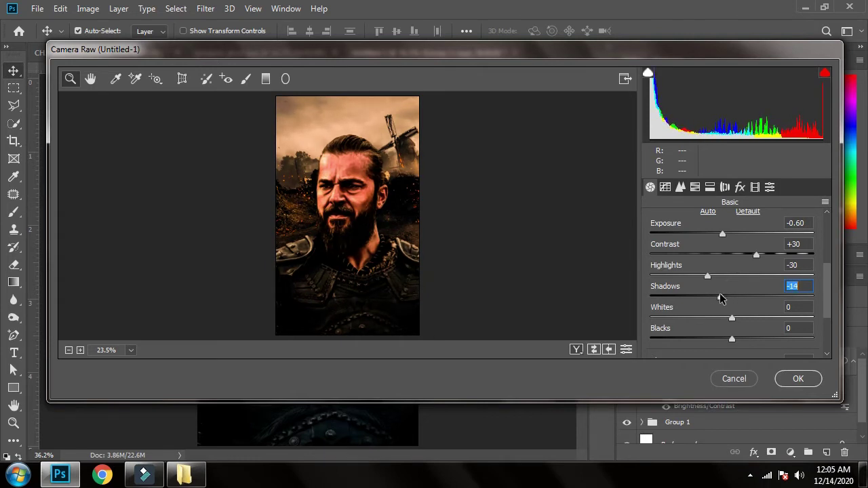
{"action": "scroll", "coordinate": [770, 313], "scroll_direction": "down", "scroll_amount": 1}
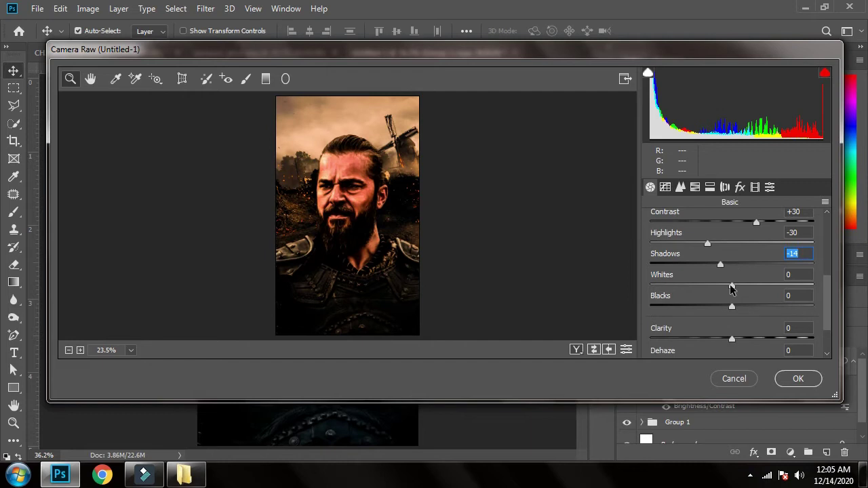
{"action": "mouse_move", "coordinate": [733, 285]}
{"action": "left_mouse_down"}
{"action": "mouse_move", "coordinate": [709, 287]}
{"action": "mouse_move", "coordinate": [769, 287]}
{"action": "mouse_move", "coordinate": [731, 287]}
{"action": "mouse_move", "coordinate": [721, 283]}
{"action": "mouse_move", "coordinate": [729, 272]}
{"action": "mouse_move", "coordinate": [719, 276]}
{"action": "left_mouse_up"}
{"action": "scroll", "coordinate": [770, 289], "scroll_direction": "down", "scroll_amount": 1}
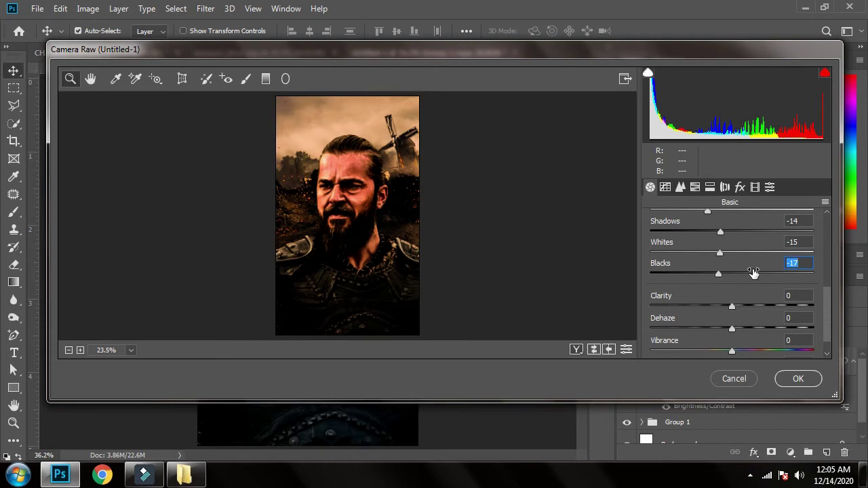
Set Camera Raw clarity to +100, dehaze to +36, vibrance to +3 and saturation to +21, and apply the filter.
{"action": "scroll", "coordinate": [743, 302], "scroll_direction": "down", "scroll_amount": 1}
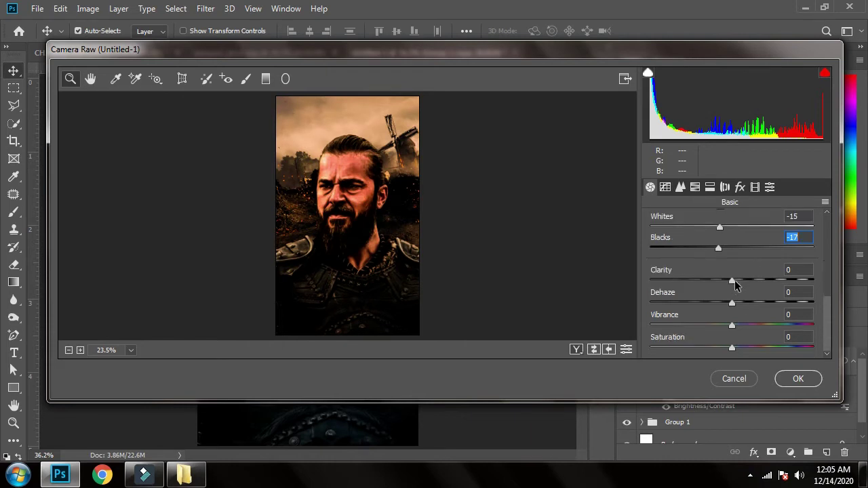
{"action": "left_click_drag", "start_coordinate": [732, 279], "coordinate": [822, 279]}
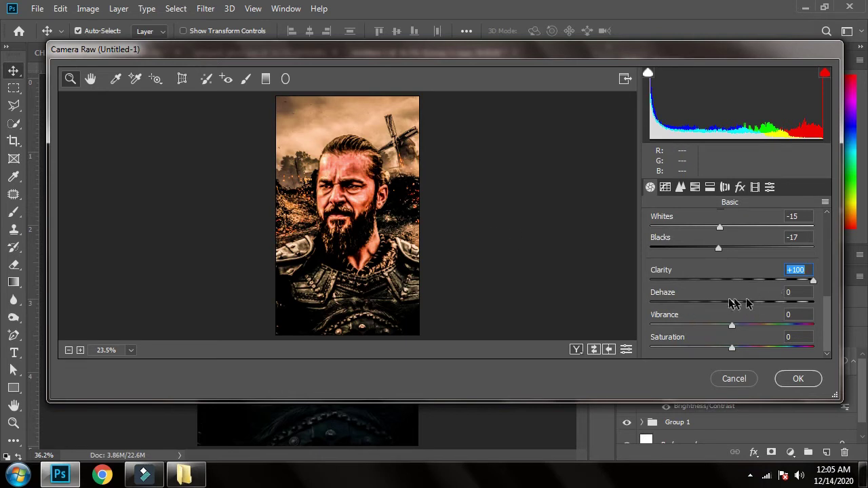
{"action": "left_click_drag", "start_coordinate": [732, 303], "coordinate": [752, 348]}
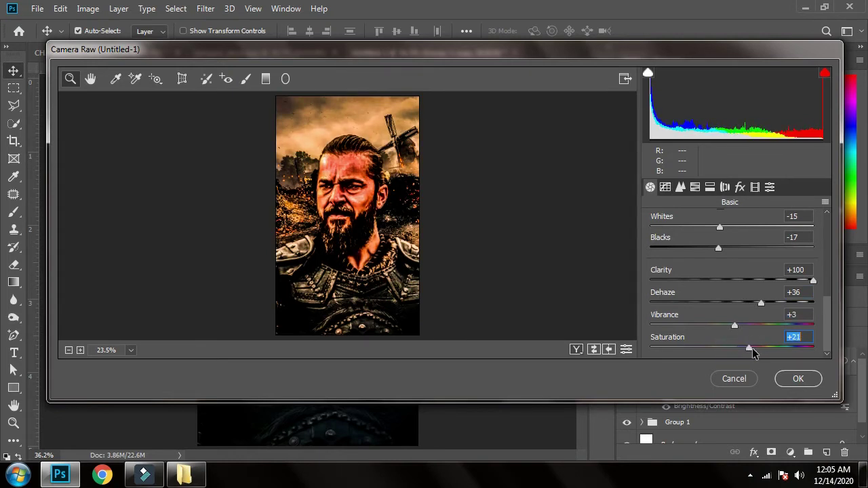
{"action": "left_click", "coordinate": [801, 380]}
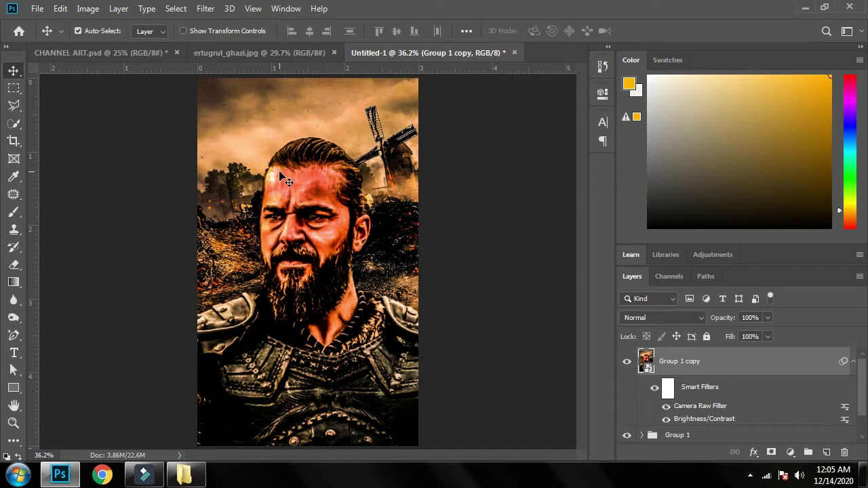
Choose the Burn tool and rasterize the Group 1 copy layer so it can be painted on.
{"action": "left_click", "coordinate": [13, 319]}
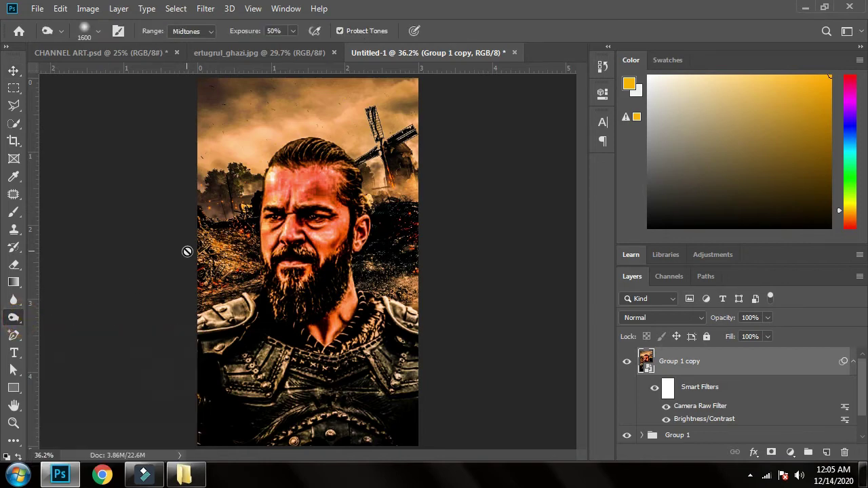
{"action": "right_click", "coordinate": [715, 368]}
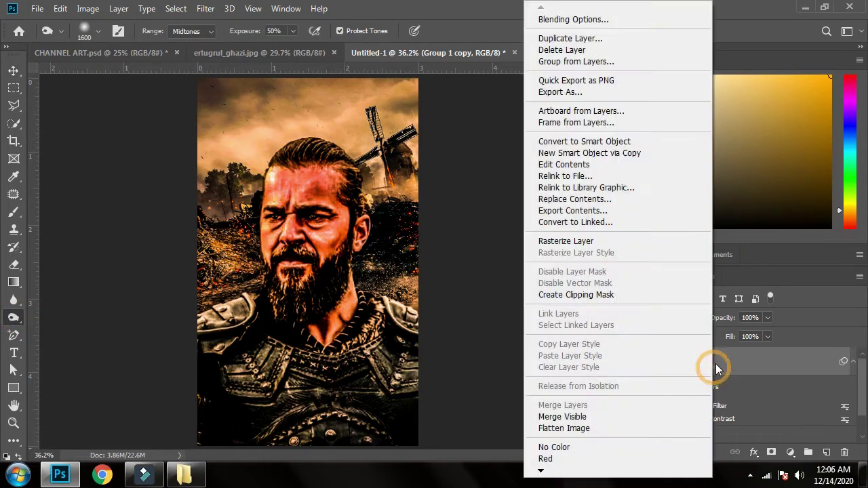
{"action": "left_click", "coordinate": [610, 242]}
Reduce the Burn brush to 300 px and darken the warrior's cheek and forehead on the Group 1 copy layer.
{"action": "key", "text": "bracketleft"}
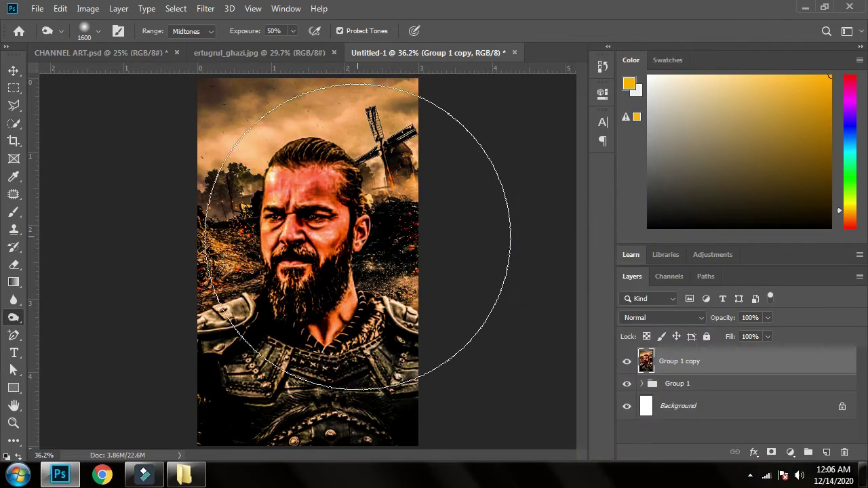
{"action": "key", "text": "bracketleft"}
{"action": "key", "text": "bracketleft"}
{"action": "key", "text": "bracketleft"}
{"action": "key", "text": "bracketleft"}
{"action": "key", "text": "bracketleft"}
{"action": "key", "text": "bracketleft"}
{"action": "key", "text": "bracketleft"}
{"action": "key", "text": "bracketleft"}
{"action": "key", "text": "bracketleft"}
{"action": "key", "text": "bracketleft"}
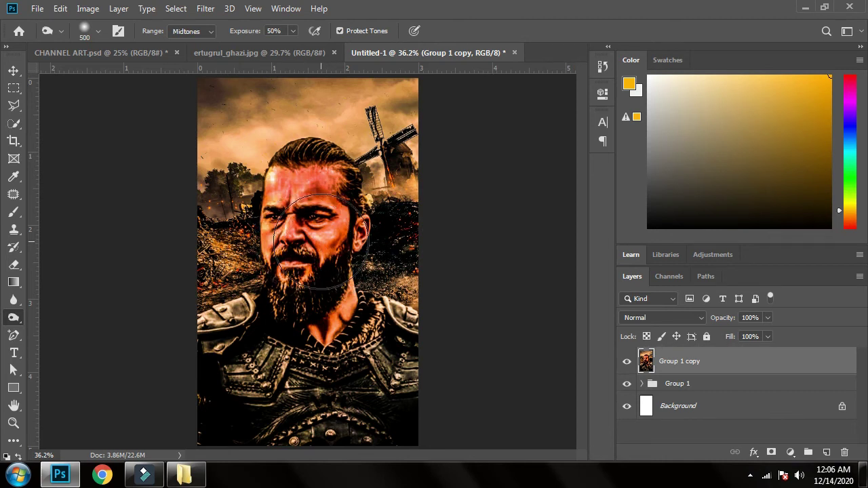
{"action": "key", "text": "ctrl+1"}
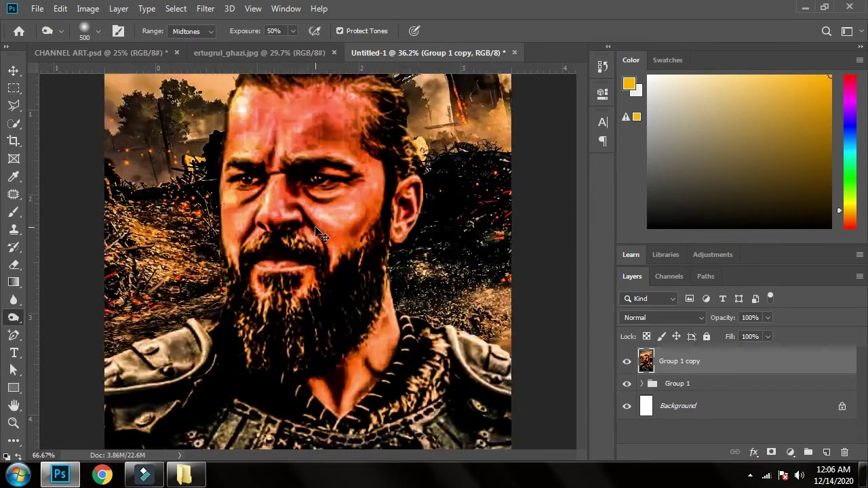
{"action": "left_click_drag", "start_coordinate": [325, 223], "coordinate": [330, 287]}
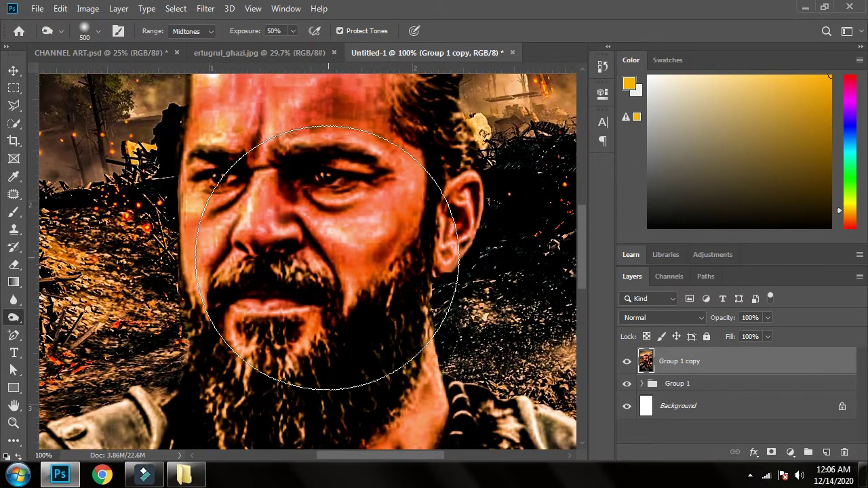
{"action": "key", "text": "bracketleft"}
{"action": "key", "text": "bracketleft"}
{"action": "key", "text": "bracketleft"}
{"action": "key", "text": "bracketleft"}
{"action": "mouse_move", "coordinate": [370, 219]}
{"action": "left_mouse_down"}
{"action": "mouse_move", "coordinate": [344, 218]}
{"action": "mouse_move", "coordinate": [366, 244]}
{"action": "mouse_move", "coordinate": [298, 170]}
{"action": "mouse_move", "coordinate": [272, 160]}
{"action": "mouse_move", "coordinate": [217, 217]}
{"action": "mouse_move", "coordinate": [221, 209]}
{"action": "mouse_move", "coordinate": [231, 278]}
{"action": "mouse_move", "coordinate": [377, 319]}
{"action": "mouse_move", "coordinate": [265, 342]}
{"action": "mouse_move", "coordinate": [366, 292]}
{"action": "left_mouse_up"}
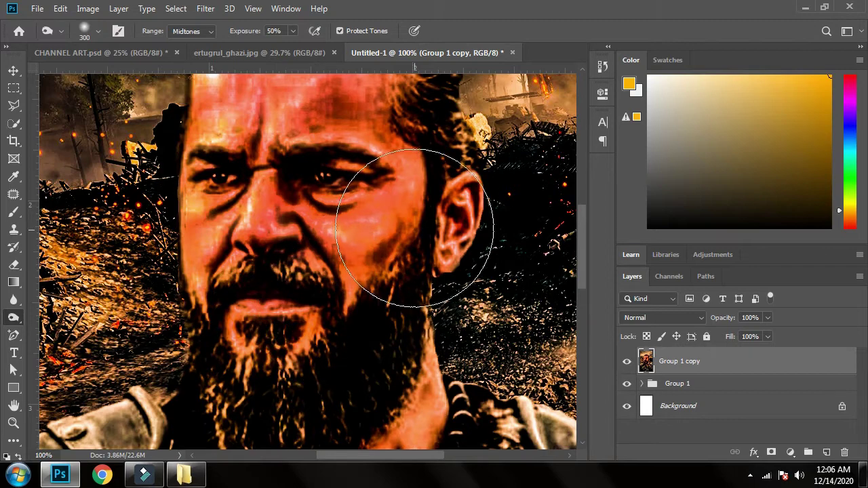
{"action": "mouse_move", "coordinate": [383, 188]}
{"action": "left_mouse_down"}
{"action": "mouse_move", "coordinate": [407, 281]}
{"action": "mouse_move", "coordinate": [432, 288]}
{"action": "left_mouse_up"}
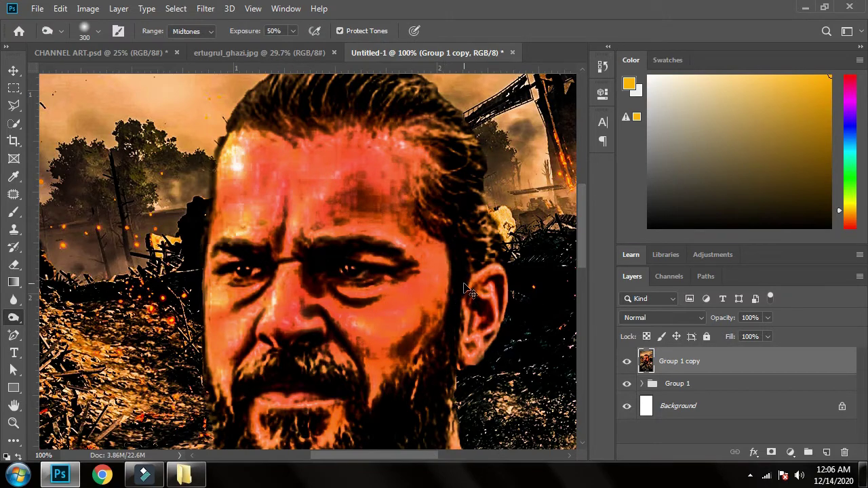
Burn the chest armour and neck area on the Group 1 copy layer, then switch to the Move tool.
{"action": "key", "text": "ctrl+0"}
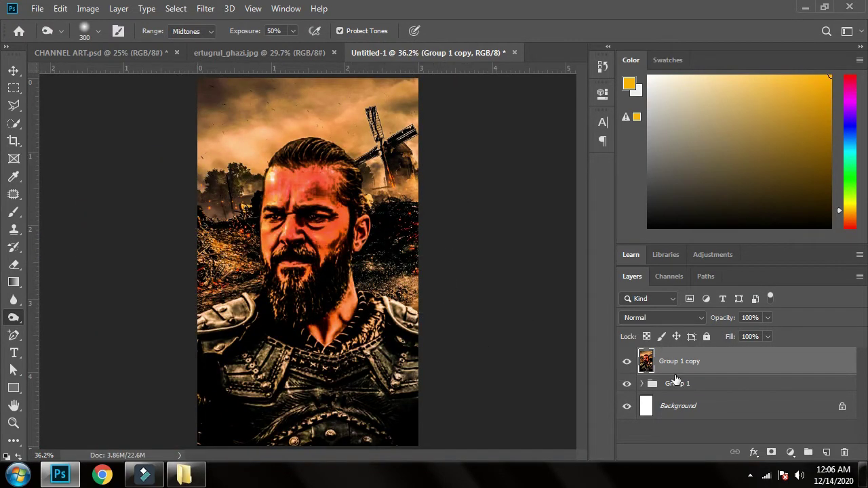
{"action": "mouse_move", "coordinate": [265, 366]}
{"action": "left_mouse_down"}
{"action": "mouse_move", "coordinate": [209, 317]}
{"action": "mouse_move", "coordinate": [241, 310]}
{"action": "mouse_move", "coordinate": [227, 322]}
{"action": "mouse_move", "coordinate": [210, 317]}
{"action": "mouse_move", "coordinate": [228, 367]}
{"action": "mouse_move", "coordinate": [326, 405]}
{"action": "mouse_move", "coordinate": [351, 397]}
{"action": "mouse_move", "coordinate": [397, 352]}
{"action": "mouse_move", "coordinate": [380, 344]}
{"action": "mouse_move", "coordinate": [385, 360]}
{"action": "mouse_move", "coordinate": [406, 351]}
{"action": "mouse_move", "coordinate": [345, 332]}
{"action": "mouse_move", "coordinate": [332, 355]}
{"action": "mouse_move", "coordinate": [350, 350]}
{"action": "mouse_move", "coordinate": [349, 304]}
{"action": "left_mouse_up"}
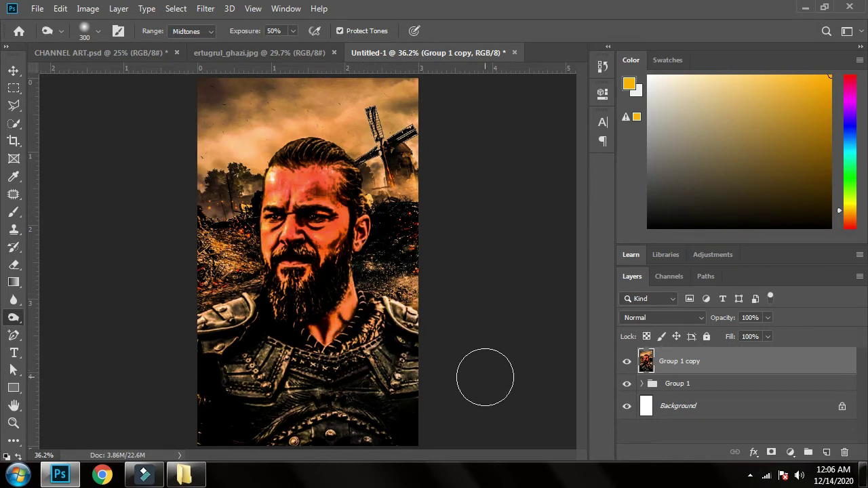
{"action": "key", "text": "v"}
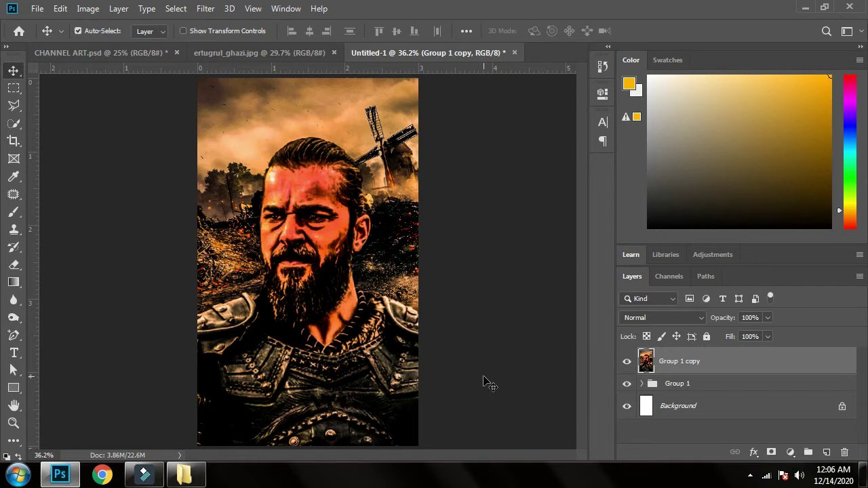
Add a text layer reading ERTUGRUL over the warrior's chest armour.
{"action": "left_click", "coordinate": [14, 353]}
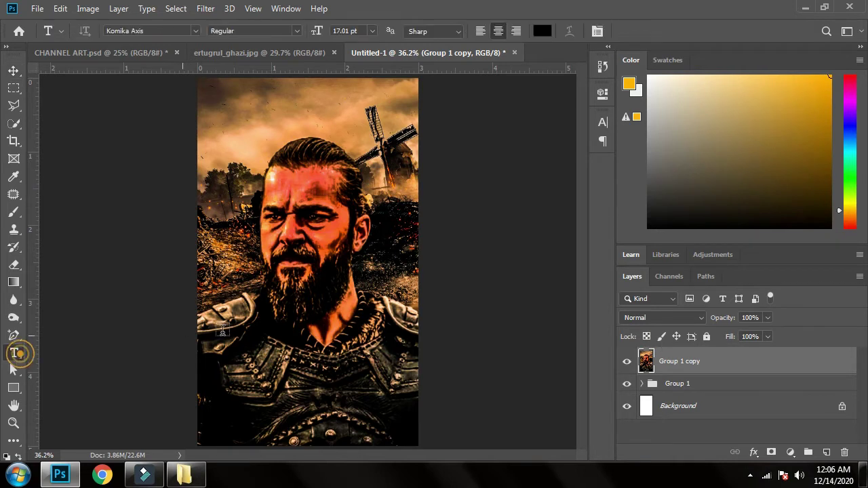
{"action": "left_click", "coordinate": [237, 385]}
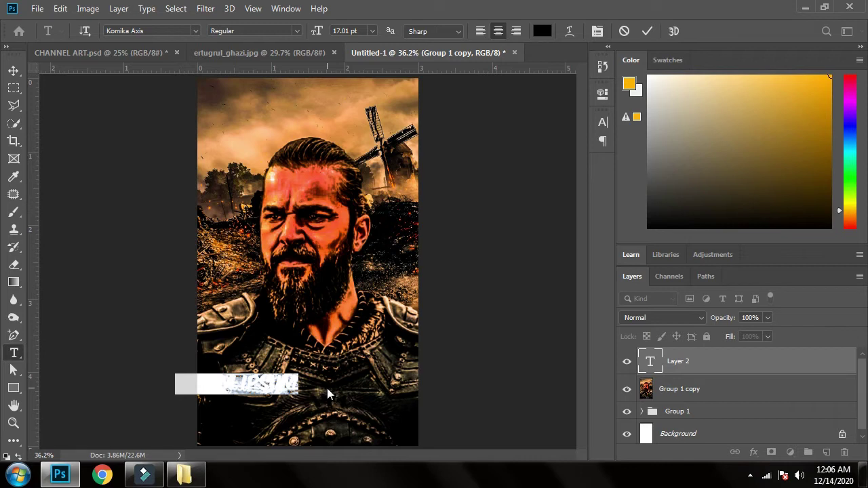
{"action": "key", "text": "BackSpace"}
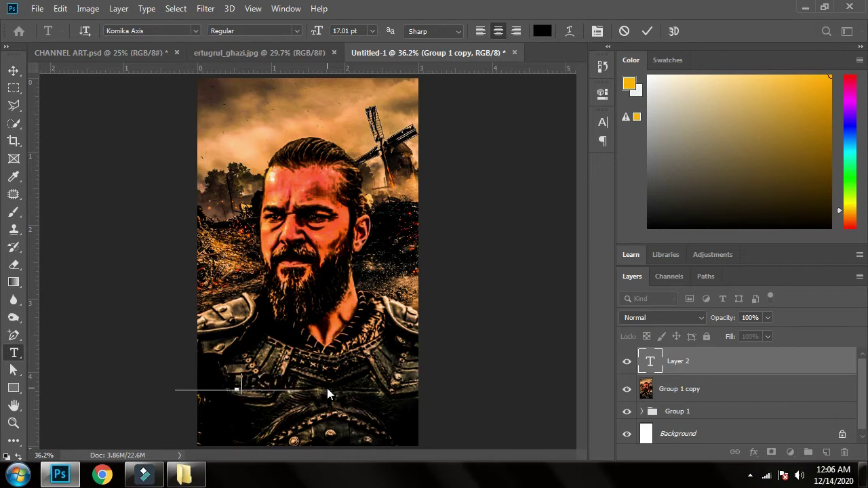
{"action": "type", "text": "ERTUGRUL"}
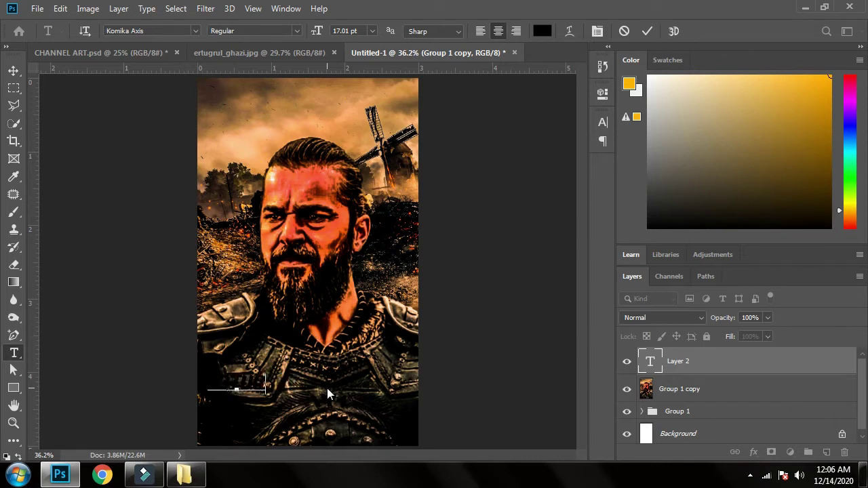
{"action": "key", "text": "BackSpace"}
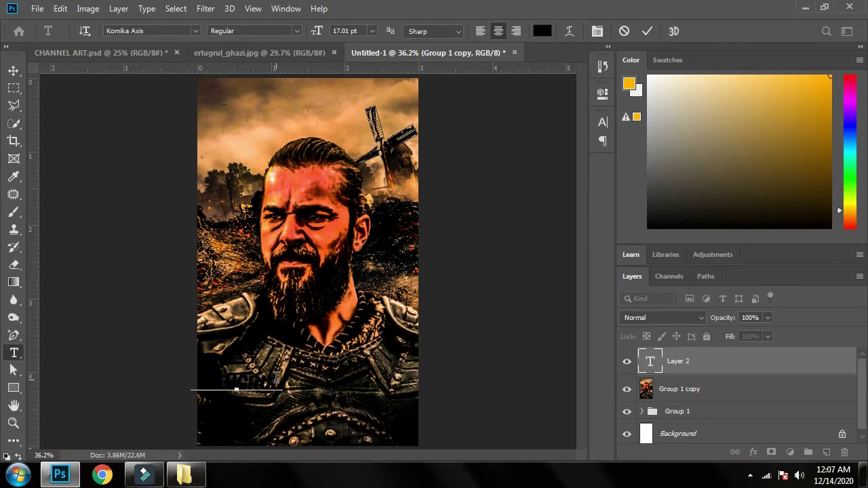
Set the ERTUGRUL text to 45.01 pt and colour it white.
{"action": "double_click", "coordinate": [248, 377]}
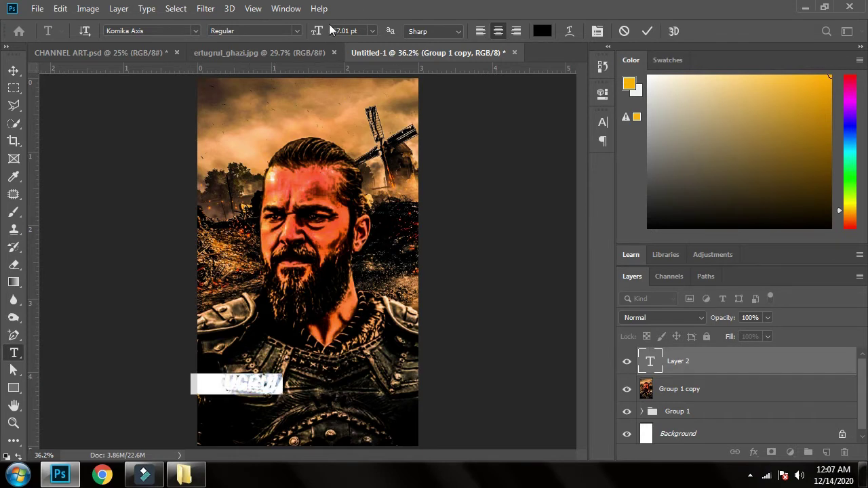
{"action": "left_click_drag", "start_coordinate": [319, 33], "coordinate": [342, 25]}
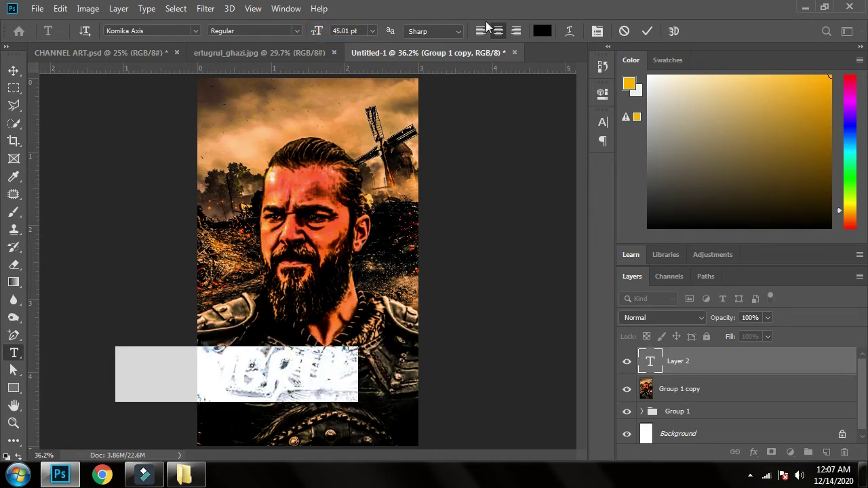
{"action": "left_click", "coordinate": [542, 30]}
{"action": "left_click_drag", "start_coordinate": [479, 283], "coordinate": [441, 225]}
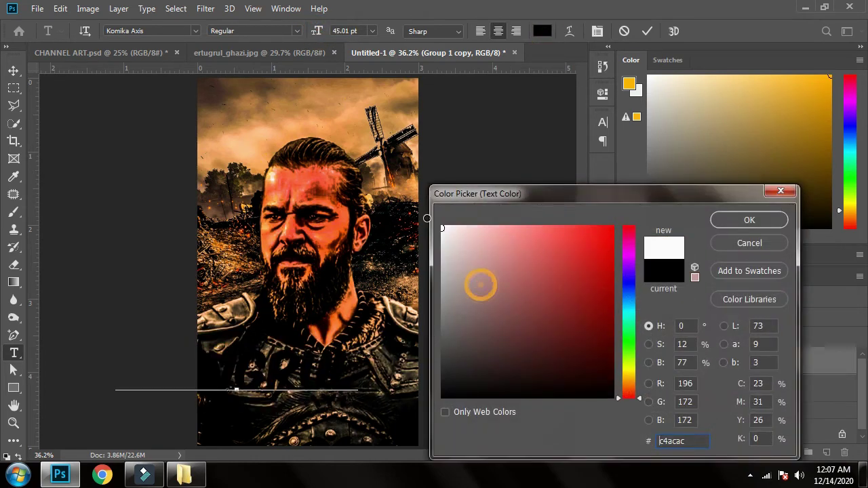
{"action": "left_click", "coordinate": [750, 220]}
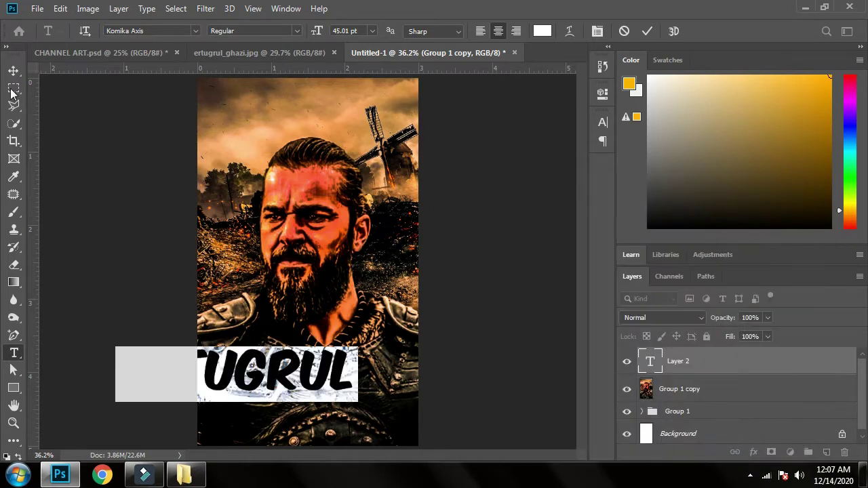
Reduce the ERTUGRUL title to 38.01 pt and position it centrally across the chest armour, inside the canvas.
{"action": "left_click", "coordinate": [13, 73]}
{"action": "left_click_drag", "start_coordinate": [288, 370], "coordinate": [341, 371]}
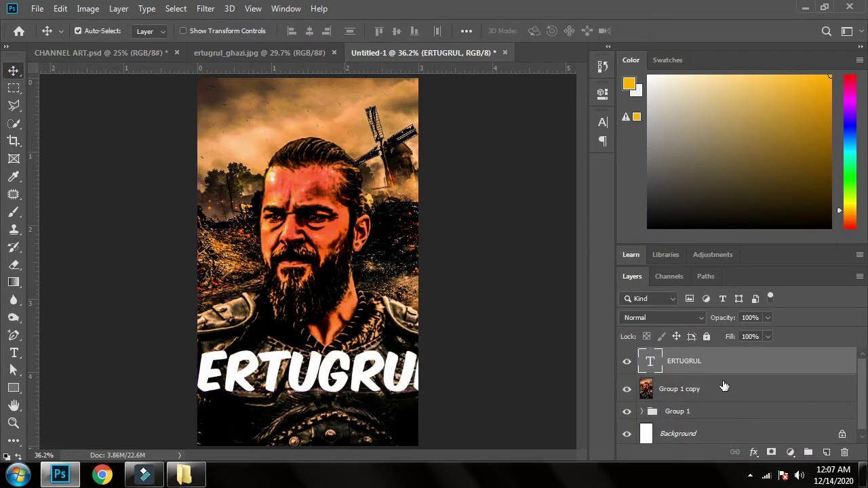
{"action": "double_click", "coordinate": [651, 362]}
{"action": "mouse_move", "coordinate": [314, 34]}
{"action": "left_mouse_down"}
{"action": "mouse_move", "coordinate": [316, 27]}
{"action": "mouse_move", "coordinate": [308, 34]}
{"action": "left_mouse_up"}
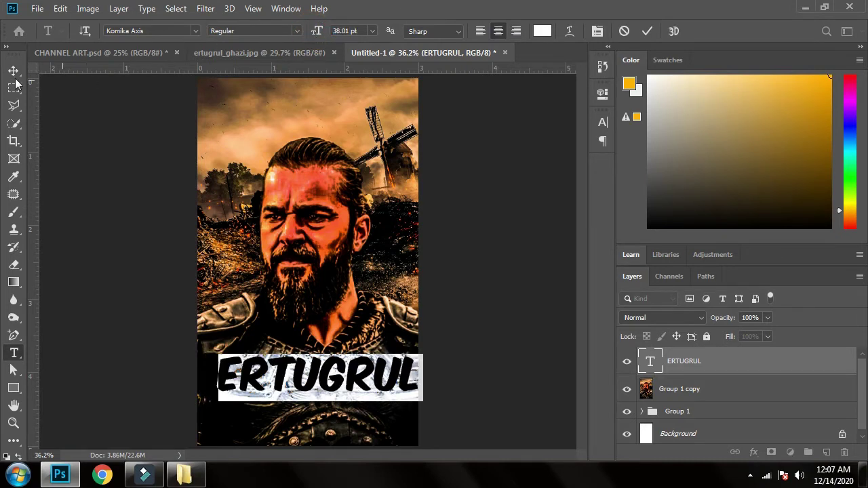
{"action": "left_click", "coordinate": [14, 71]}
{"action": "left_click_drag", "start_coordinate": [337, 373], "coordinate": [329, 375]}
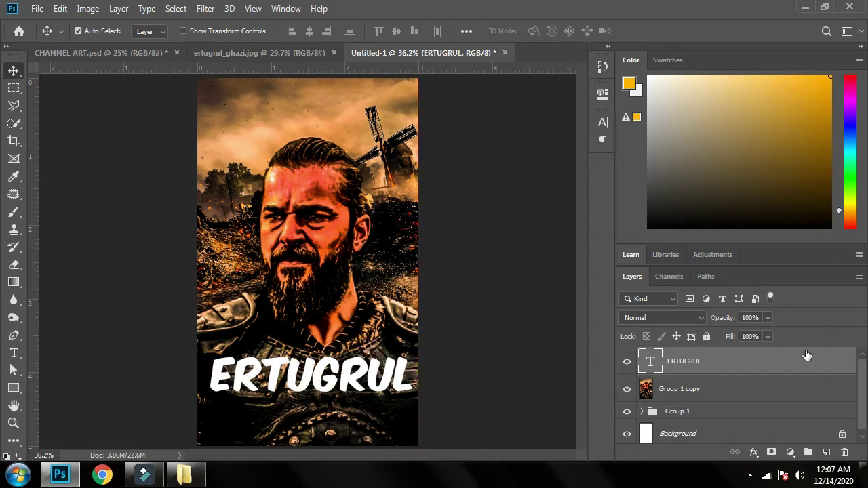
Try the Birch Std font at 76.01 pt on the ERTUGRUL title.
{"action": "double_click", "coordinate": [652, 361]}
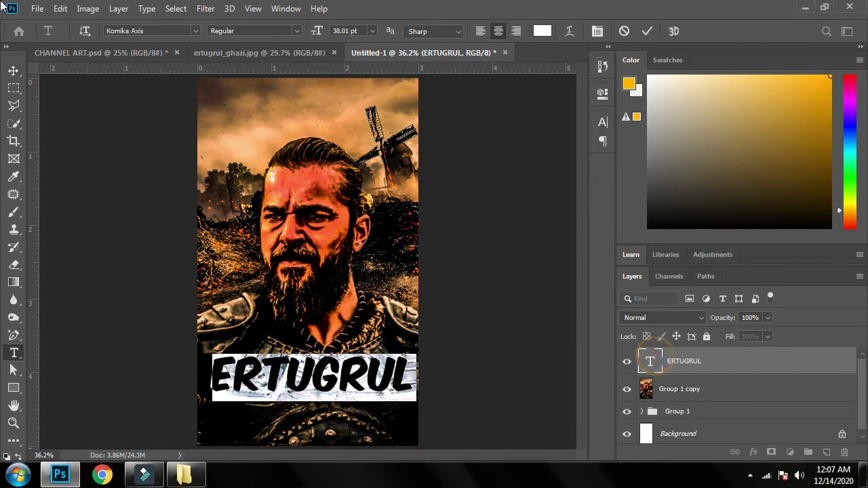
{"action": "left_click", "coordinate": [195, 31]}
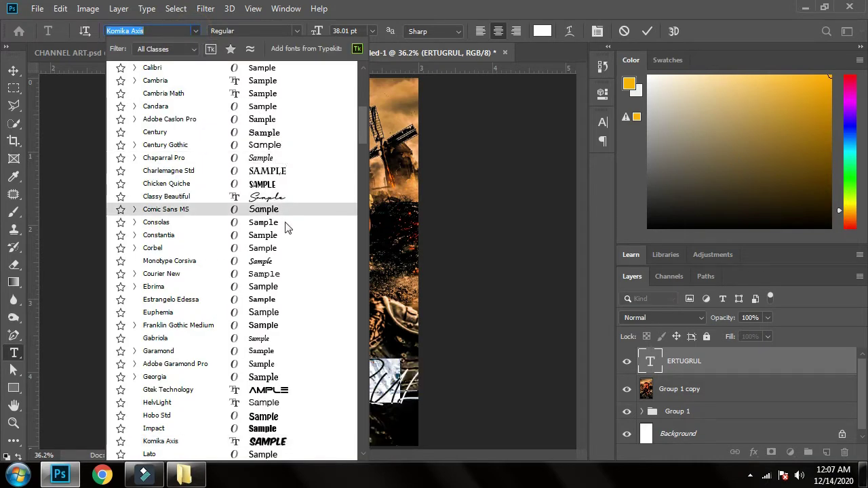
{"action": "scroll", "coordinate": [285, 228], "scroll_direction": "down", "scroll_amount": 2}
{"action": "scroll", "coordinate": [275, 268], "scroll_direction": "up", "scroll_amount": 5}
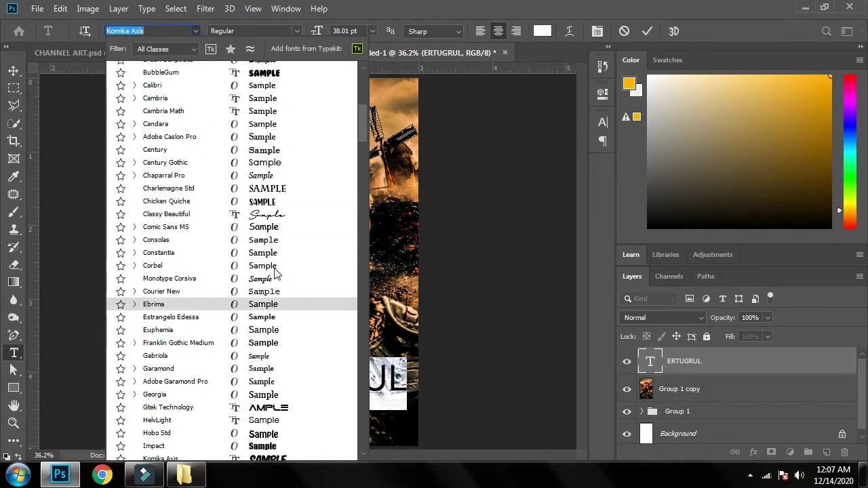
{"action": "scroll", "coordinate": [333, 170], "scroll_direction": "up", "scroll_amount": 4}
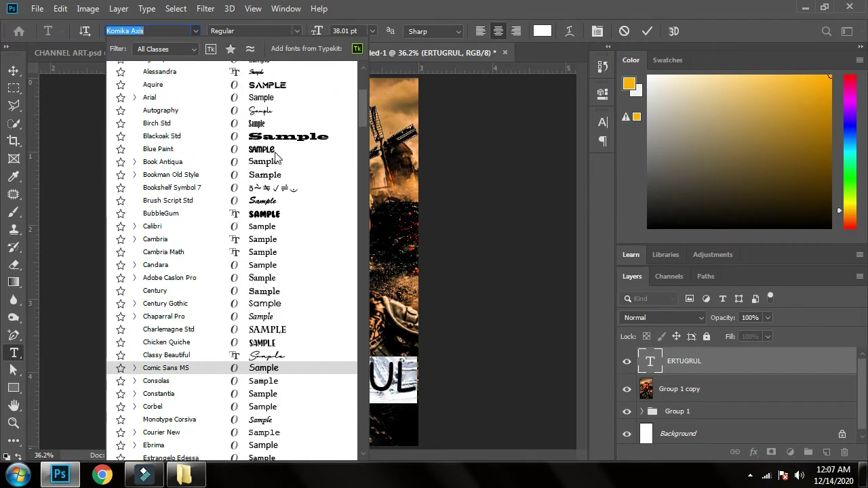
{"action": "scroll", "coordinate": [289, 134], "scroll_direction": "up", "scroll_amount": 4}
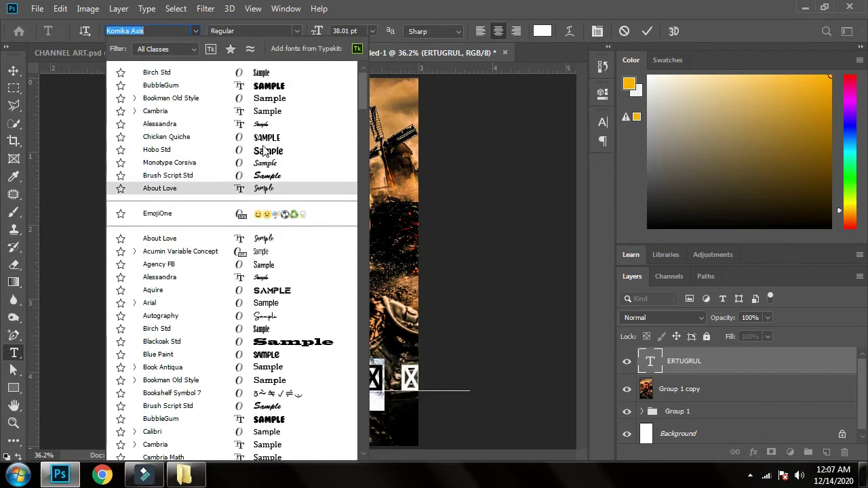
{"action": "left_click", "coordinate": [265, 78]}
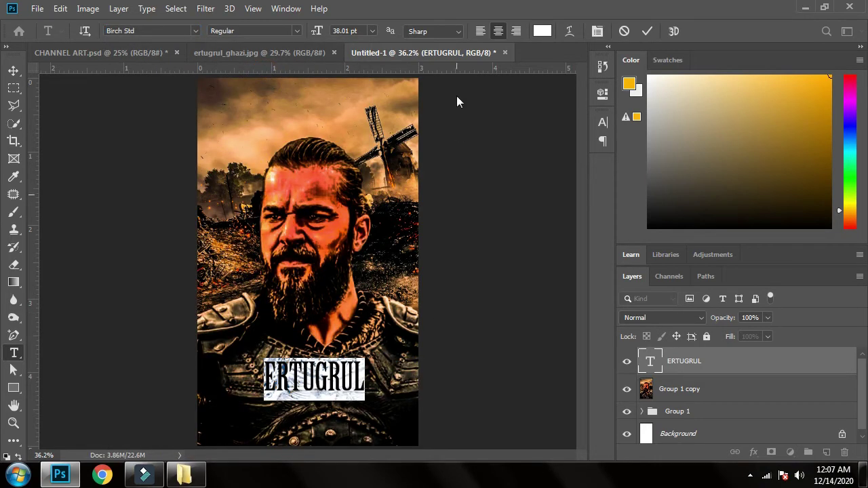
{"action": "left_click_drag", "start_coordinate": [317, 31], "coordinate": [346, 29]}
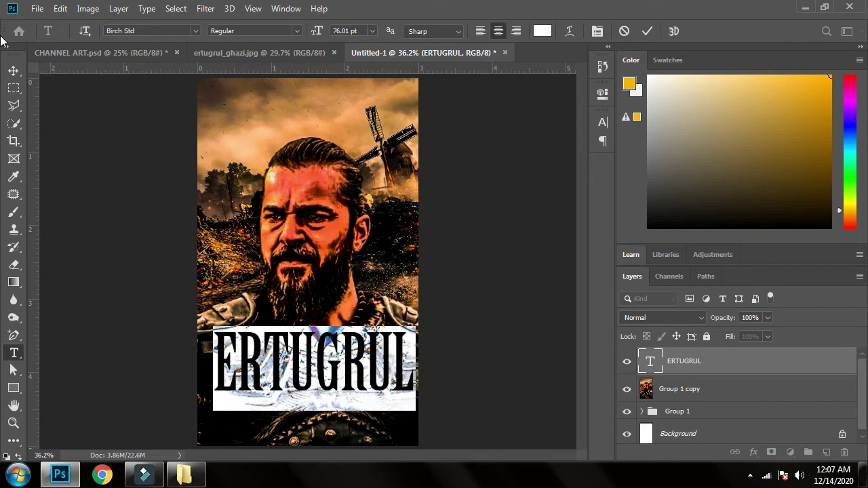
{"action": "left_click", "coordinate": [14, 71]}
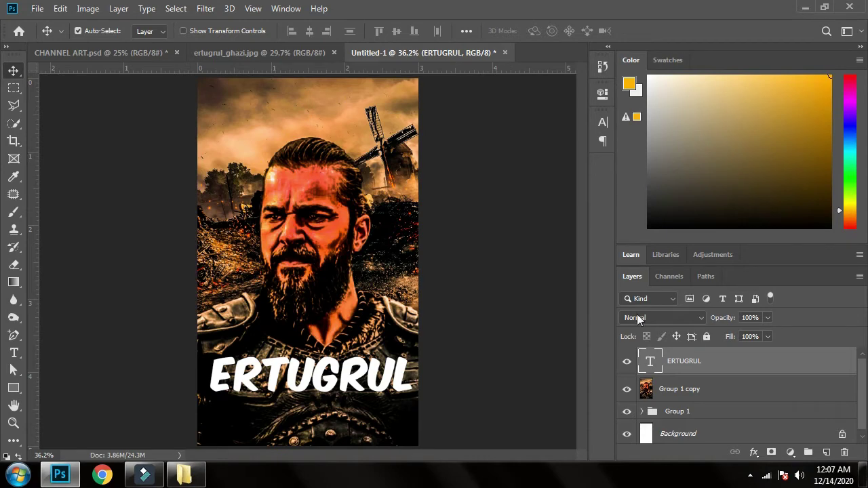
Change the ERTUGRUL title's font to MKX Title.
{"action": "double_click", "coordinate": [650, 365]}
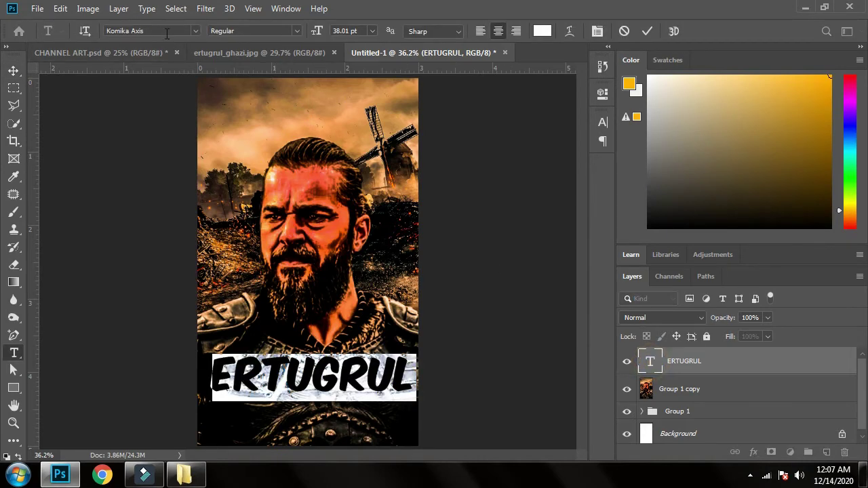
{"action": "left_click", "coordinate": [194, 31]}
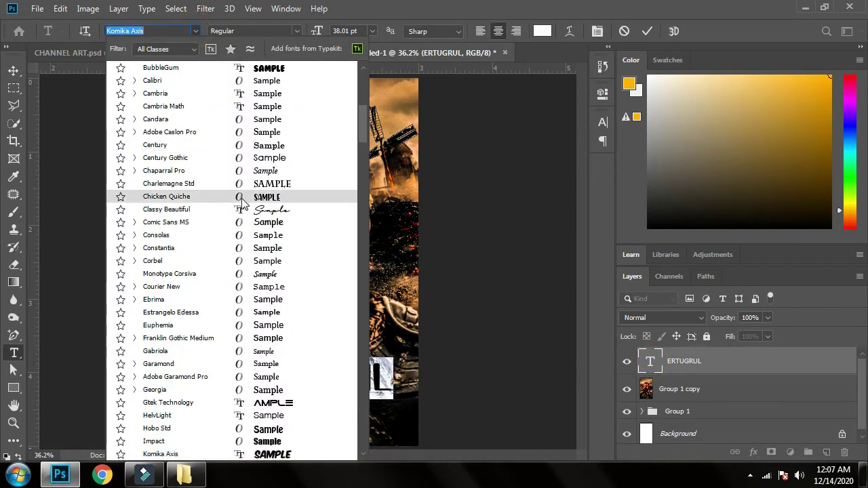
{"action": "scroll", "coordinate": [242, 221], "scroll_direction": "down", "scroll_amount": 5}
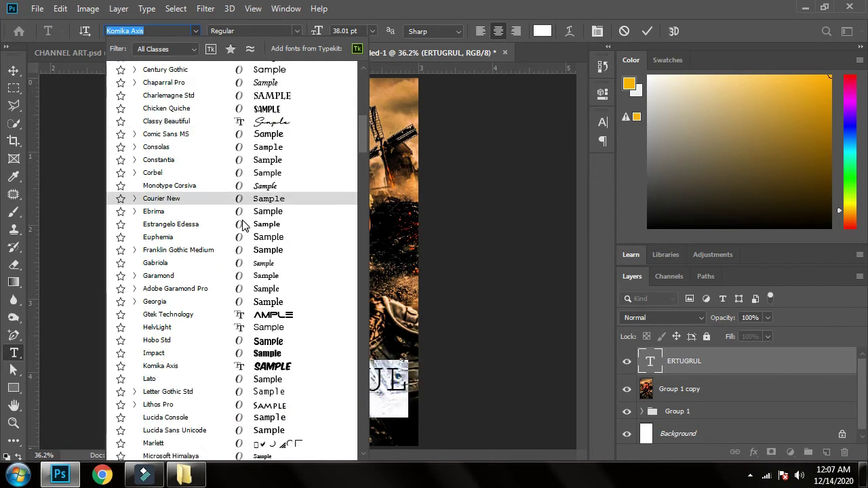
{"action": "scroll", "coordinate": [257, 270], "scroll_direction": "down", "scroll_amount": 2}
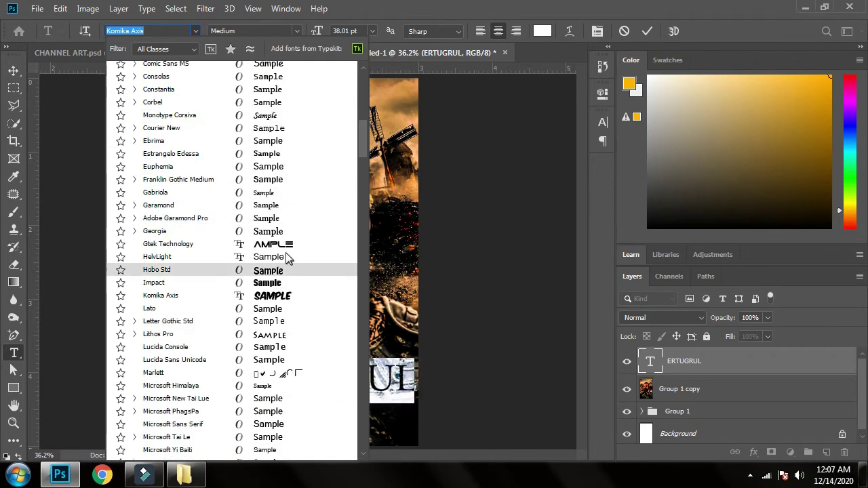
{"action": "scroll", "coordinate": [276, 342], "scroll_direction": "down", "scroll_amount": 1}
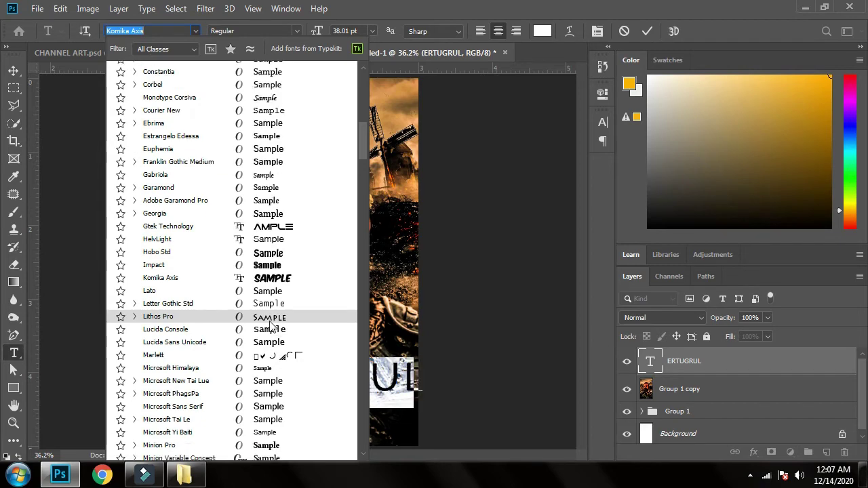
{"action": "scroll", "coordinate": [267, 306], "scroll_direction": "down", "scroll_amount": 5}
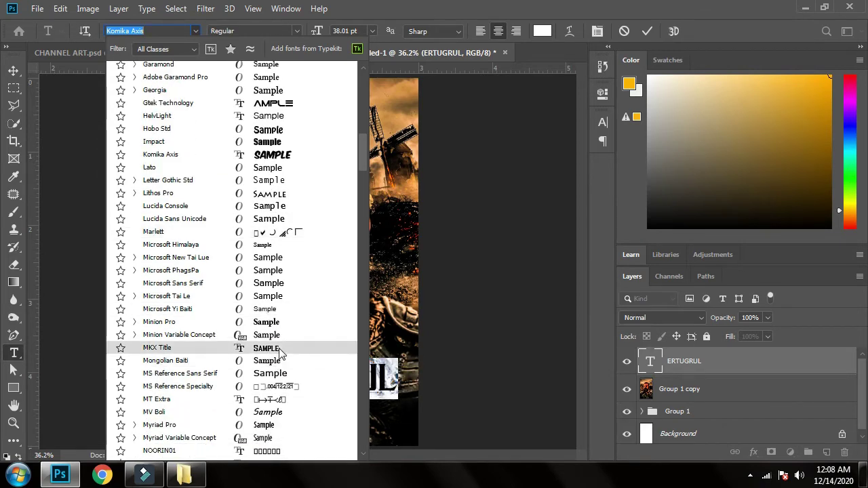
{"action": "left_click", "coordinate": [272, 347]}
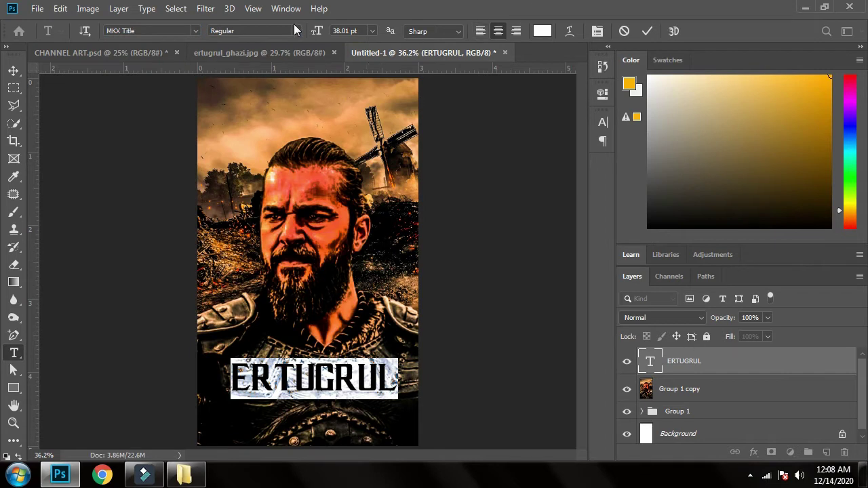
Enlarge the ERTUGRUL title to 47.01 pt and centre it horizontally, slightly lower on the chest armour.
{"action": "left_click_drag", "start_coordinate": [316, 34], "coordinate": [380, 33]}
{"action": "left_click", "coordinate": [13, 70]}
{"action": "left_click", "coordinate": [74, 159]}
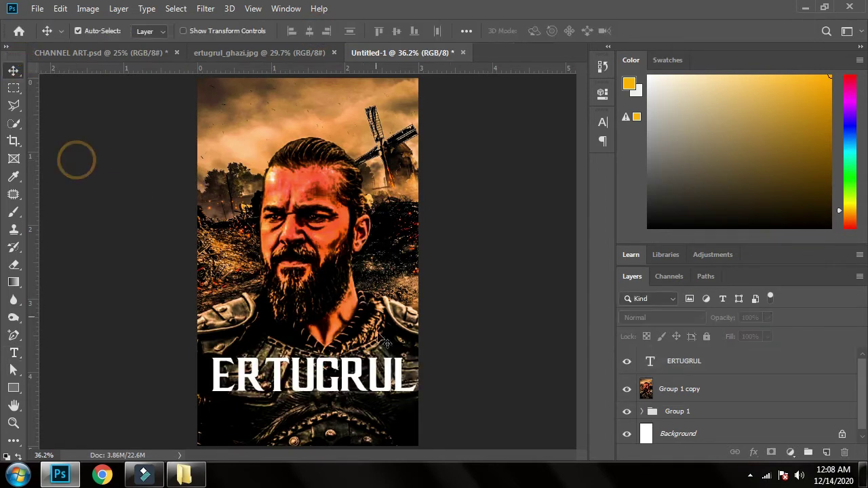
{"action": "left_click_drag", "start_coordinate": [370, 373], "coordinate": [357, 392]}
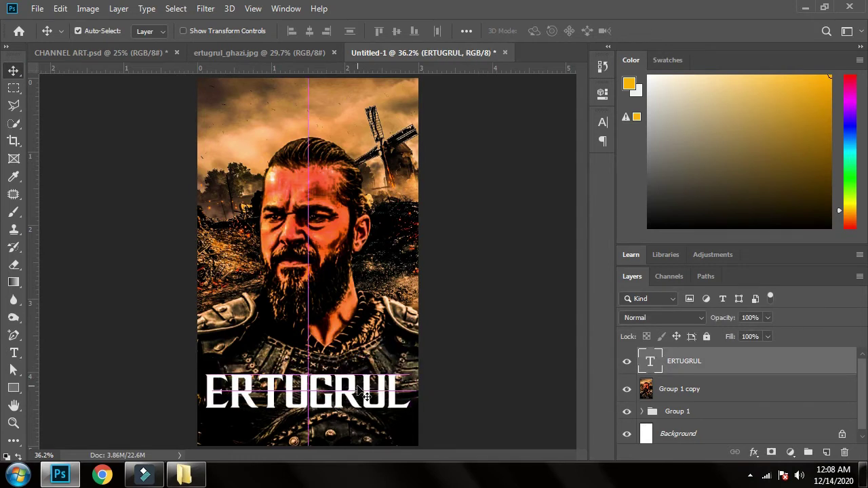
Try red (ff0000) as the ERTUGRUL title's text colour and return it to white (ffffff).
{"action": "double_click", "coordinate": [649, 362]}
{"action": "left_click", "coordinate": [542, 31]}
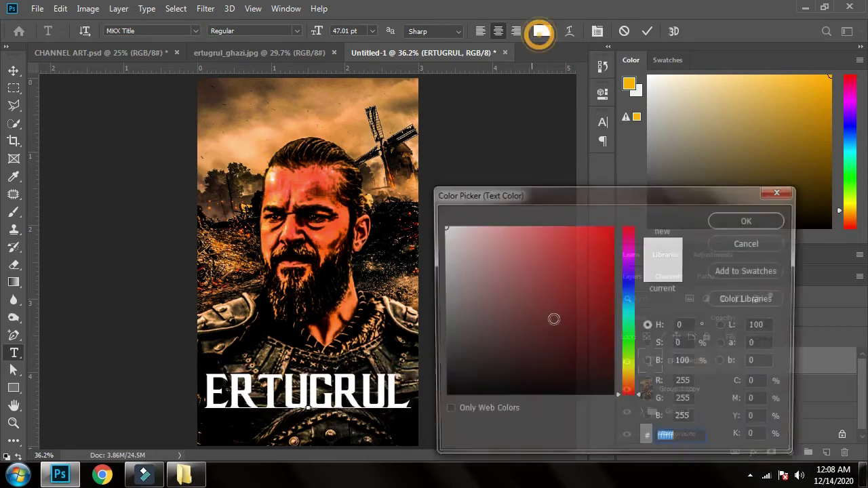
{"action": "type", "text": "ff0000"}
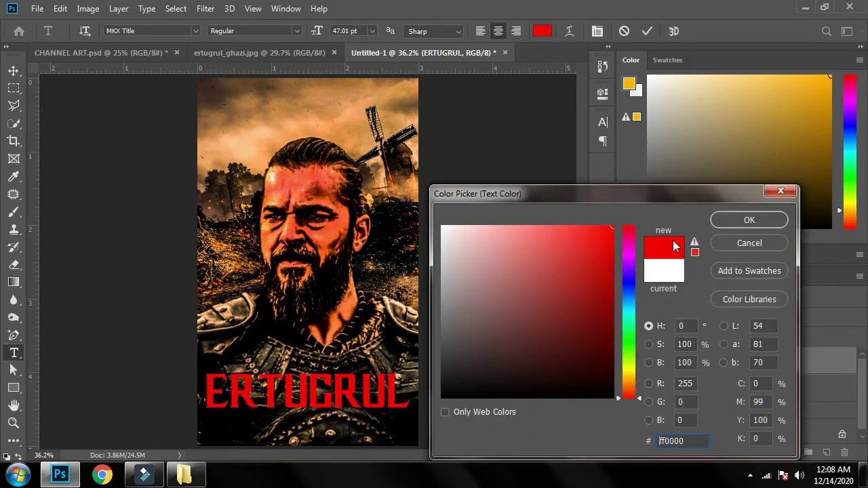
{"action": "left_click_drag", "start_coordinate": [540, 254], "coordinate": [459, 213]}
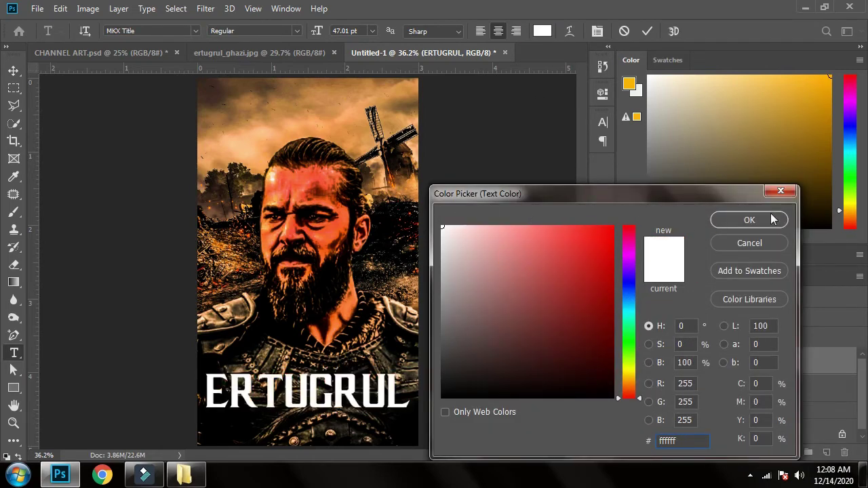
{"action": "left_click", "coordinate": [750, 219]}
Add a Stroke effect to the ERTUGRUL title, 3 px in size and coloured black (000000).
{"action": "double_click", "coordinate": [783, 360]}
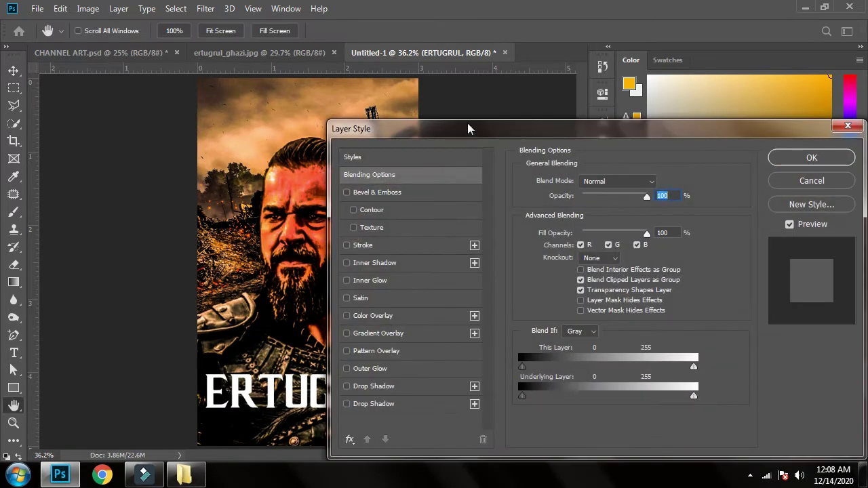
{"action": "left_click_drag", "start_coordinate": [467, 128], "coordinate": [515, 129]}
{"action": "left_click", "coordinate": [475, 245]}
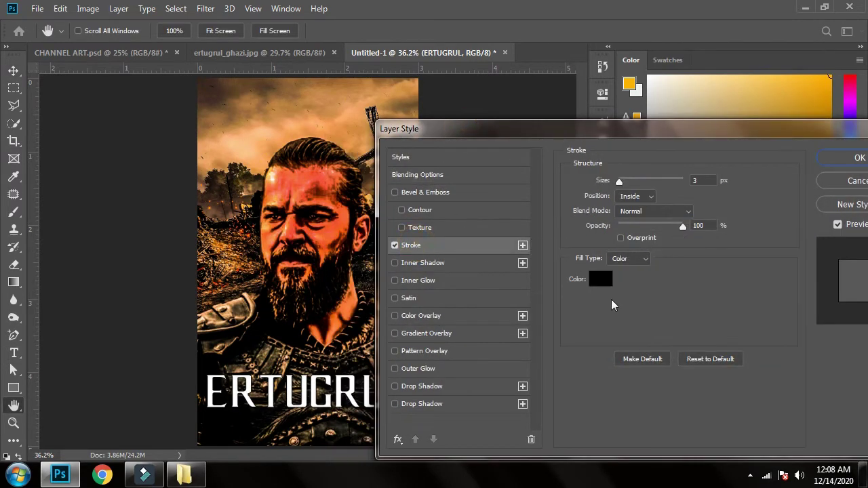
{"action": "left_click", "coordinate": [600, 279]}
{"action": "left_click", "coordinate": [323, 183]}
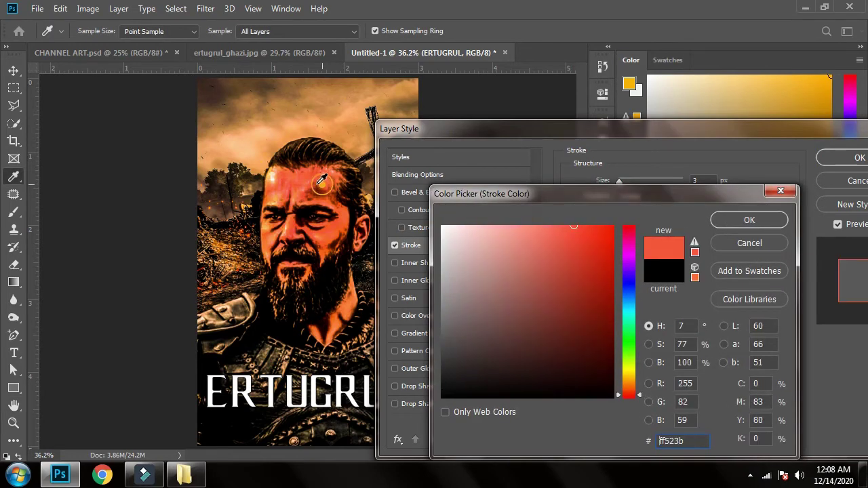
{"action": "left_click_drag", "start_coordinate": [576, 312], "coordinate": [556, 400]}
{"action": "left_click", "coordinate": [605, 242]}
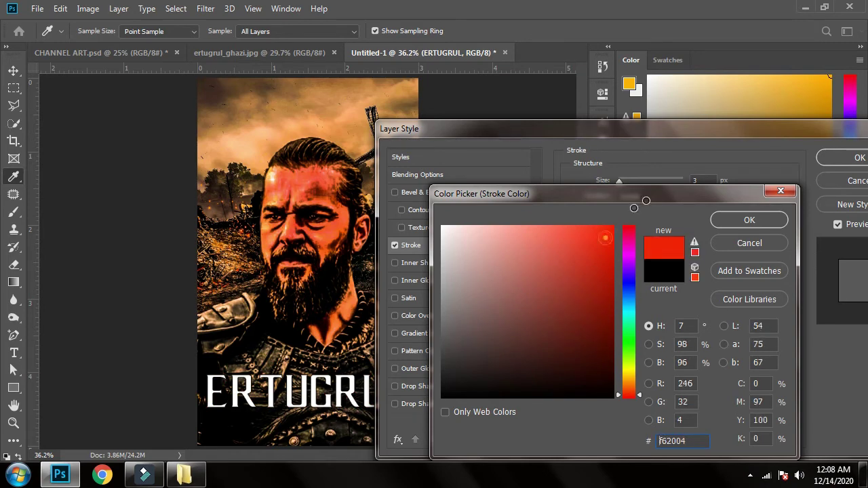
{"action": "left_click_drag", "start_coordinate": [572, 382], "coordinate": [569, 438]}
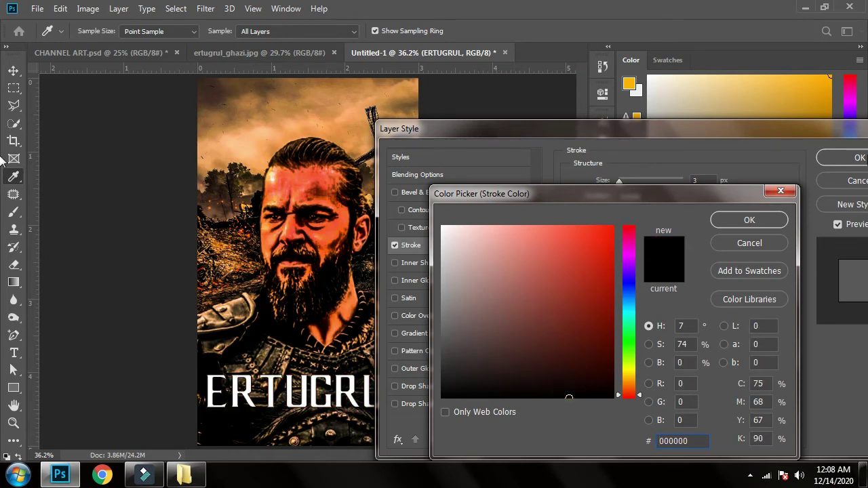
{"action": "left_click", "coordinate": [729, 221]}
{"action": "left_click_drag", "start_coordinate": [619, 181], "coordinate": [623, 181]}
{"action": "type", "text": "3"}
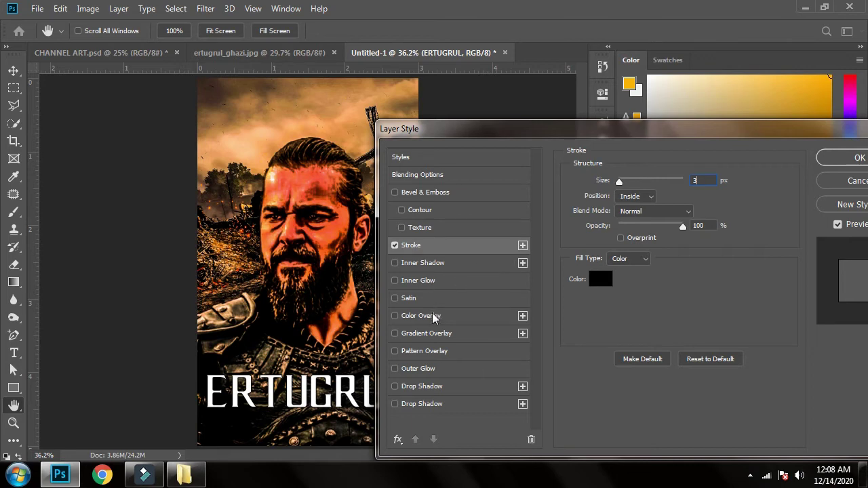
Add a black Drop Shadow to the ERTUGRUL title with distance 14 px and size 49 px.
{"action": "left_click", "coordinate": [439, 401]}
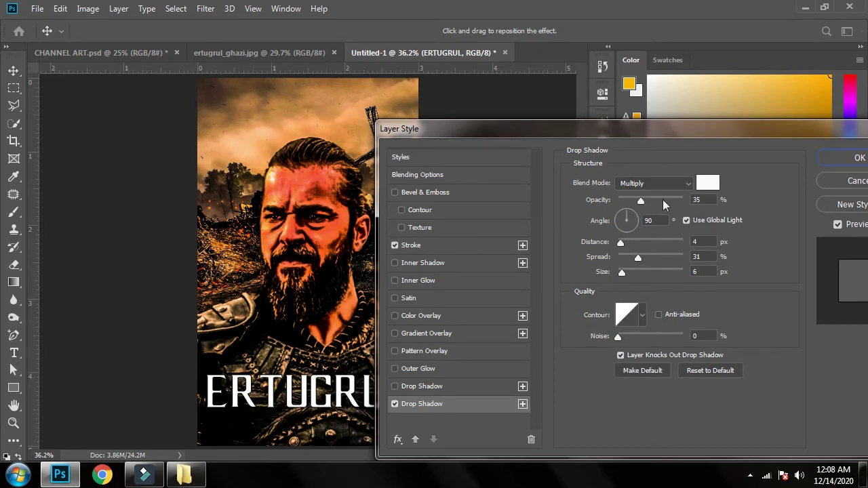
{"action": "left_click", "coordinate": [708, 181]}
{"action": "left_click", "coordinate": [553, 398]}
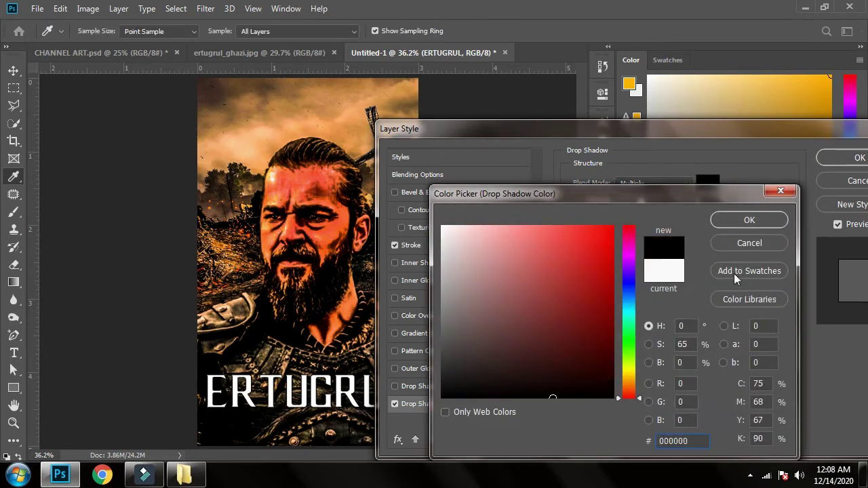
{"action": "left_click", "coordinate": [751, 218]}
{"action": "left_click", "coordinate": [622, 243]}
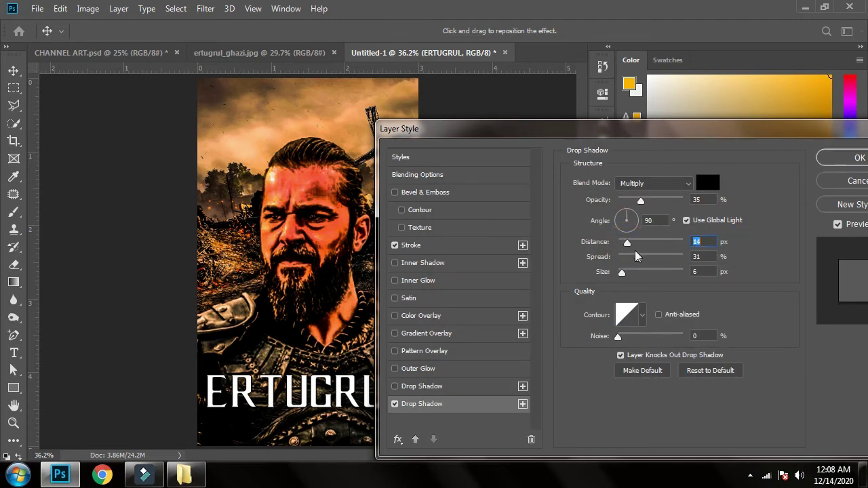
{"action": "left_click_drag", "start_coordinate": [627, 274], "coordinate": [635, 273]}
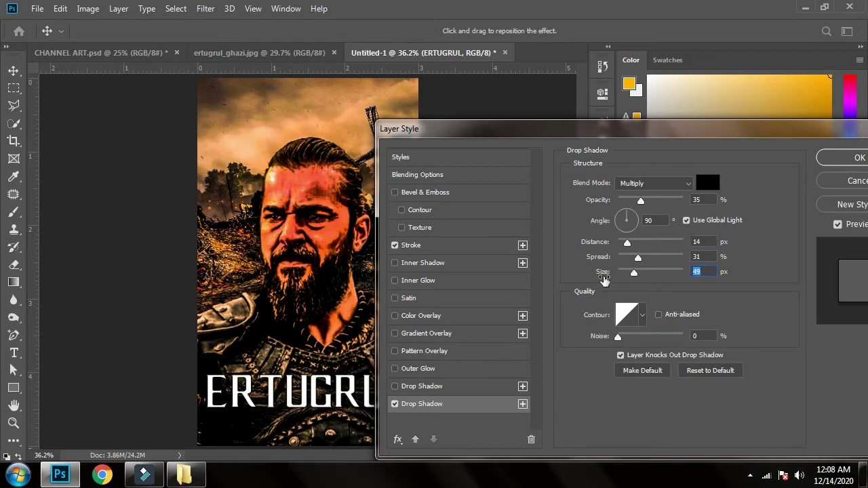
Add an orange Outer Glow (f37301) to the ERTUGRUL title and apply the layer style.
{"action": "left_click", "coordinate": [428, 369]}
{"action": "left_click", "coordinate": [601, 231]}
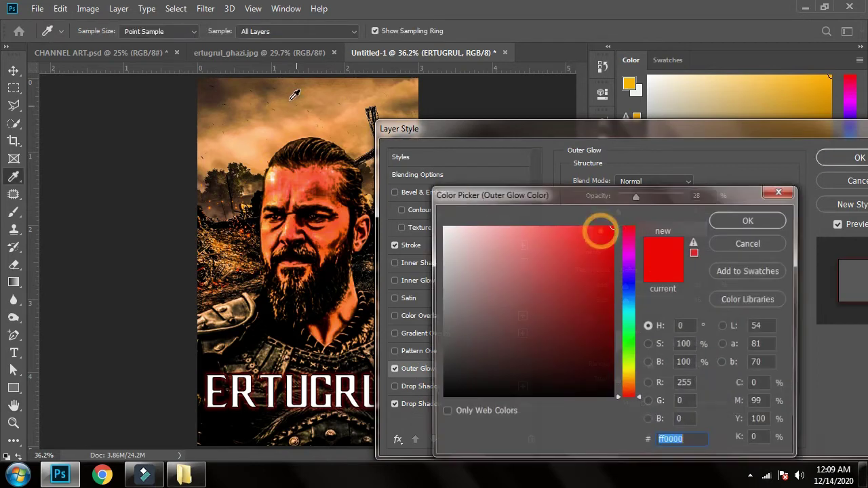
{"action": "left_click", "coordinate": [306, 129]}
{"action": "mouse_move", "coordinate": [593, 266]}
{"action": "left_mouse_down"}
{"action": "mouse_move", "coordinate": [592, 230]}
{"action": "mouse_move", "coordinate": [613, 233]}
{"action": "left_mouse_up"}
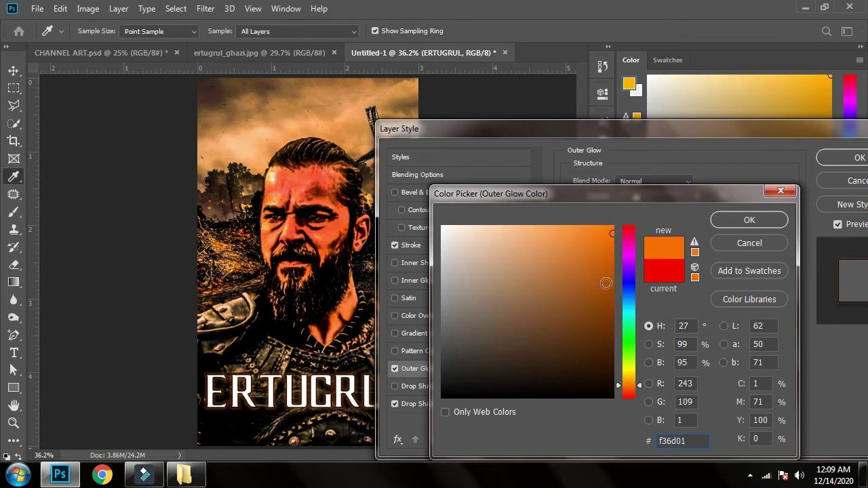
{"action": "mouse_move", "coordinate": [635, 378]}
{"action": "left_mouse_down"}
{"action": "mouse_move", "coordinate": [632, 369]}
{"action": "mouse_move", "coordinate": [631, 385]}
{"action": "left_mouse_up"}
{"action": "left_click", "coordinate": [723, 220]}
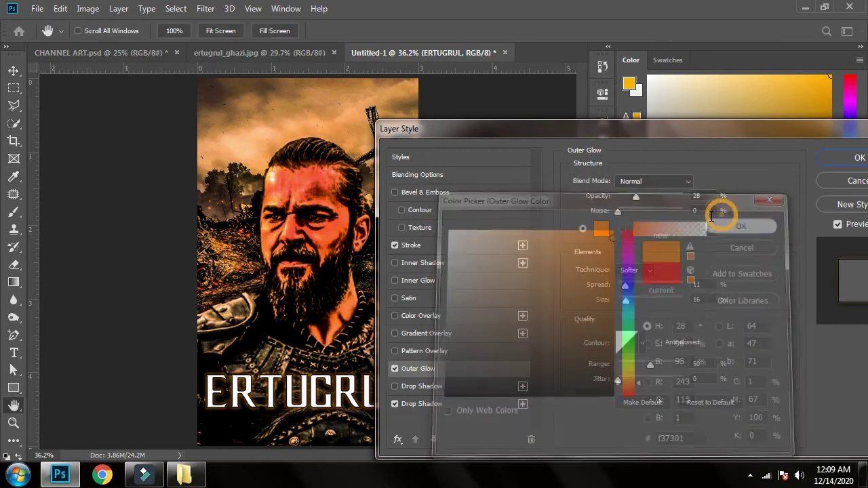
{"action": "left_click", "coordinate": [837, 156]}
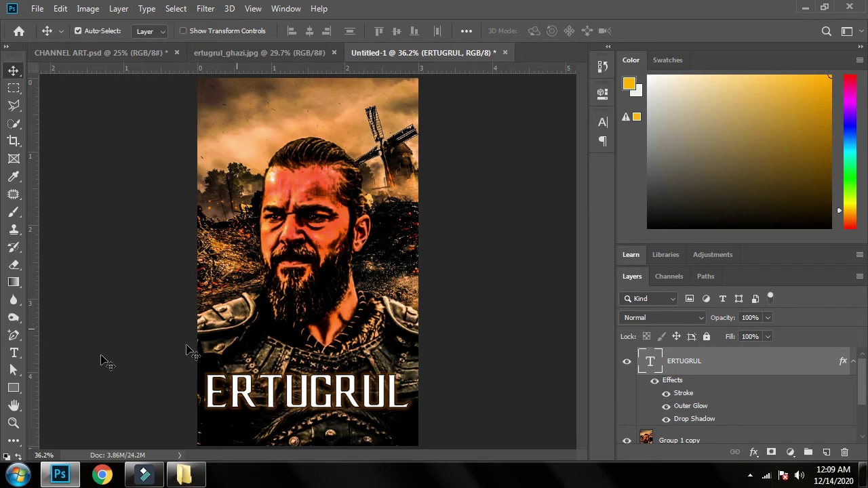
Add a second text layer reading SULEMAN SHAH OUGL just above the ERTUGRUL title.
{"action": "left_click", "coordinate": [13, 354]}
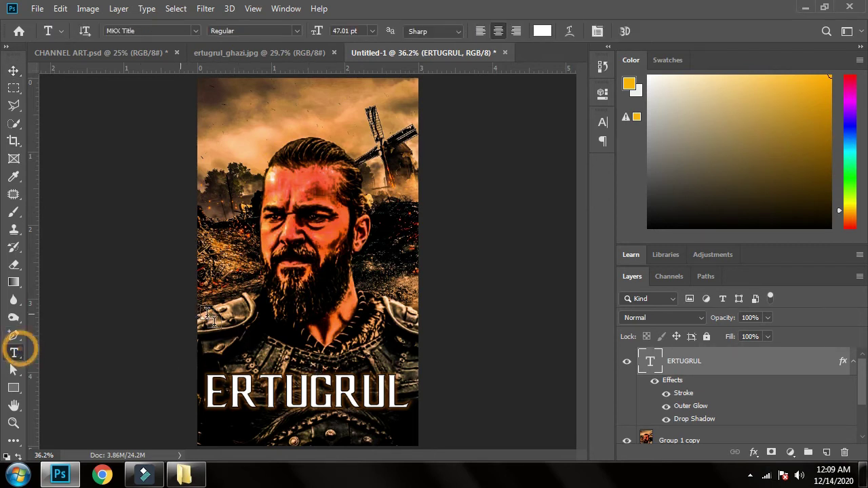
{"action": "left_click", "coordinate": [242, 364]}
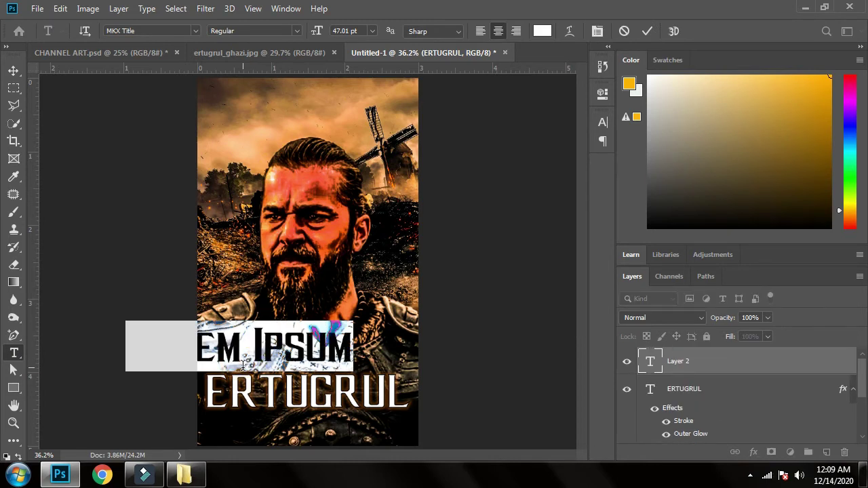
{"action": "type", "text": "SU"}
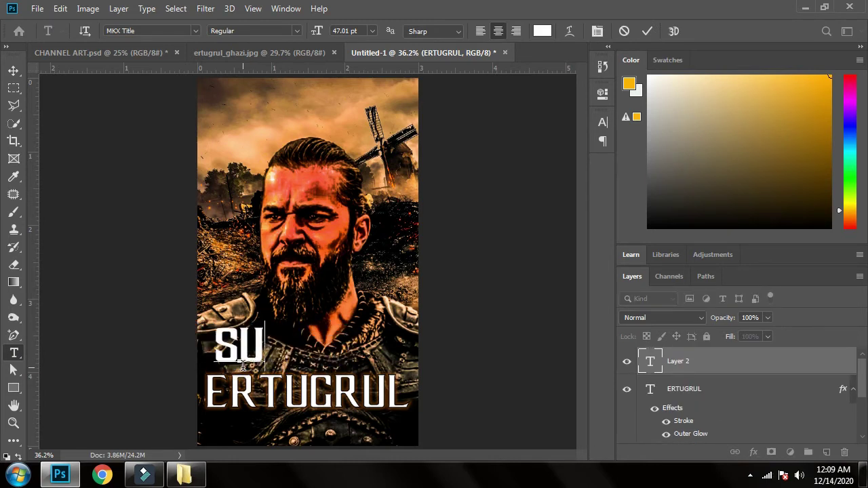
{"action": "type", "text": "LEMA"}
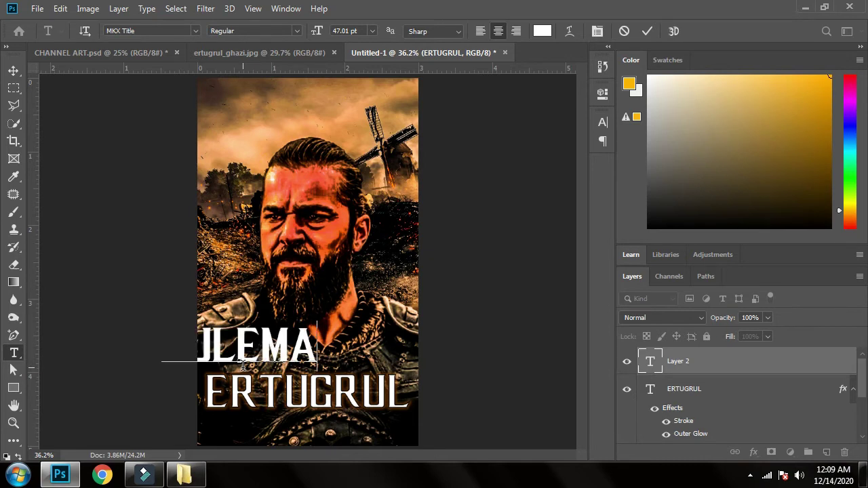
{"action": "type", "text": "N SHA"}
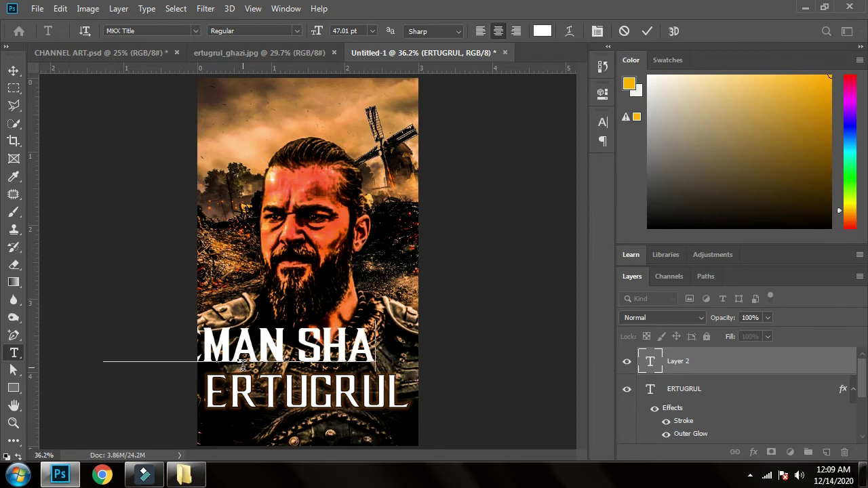
{"action": "type", "text": "H OU"}
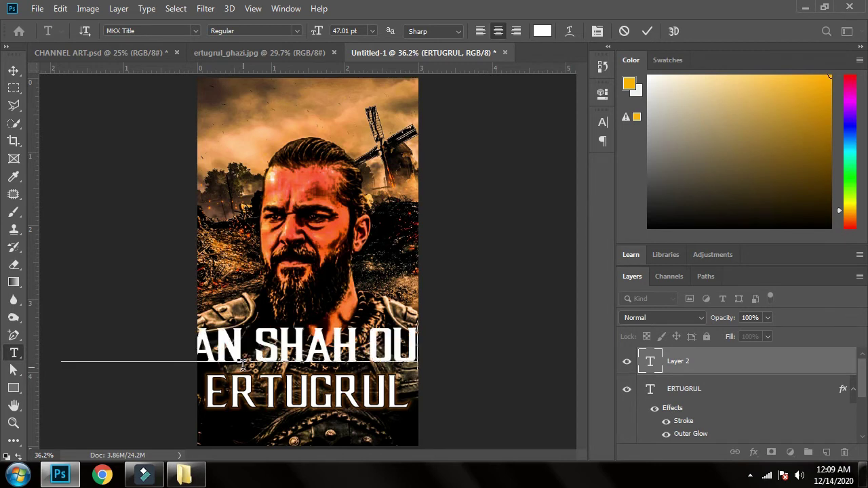
{"action": "type", "text": "G"}
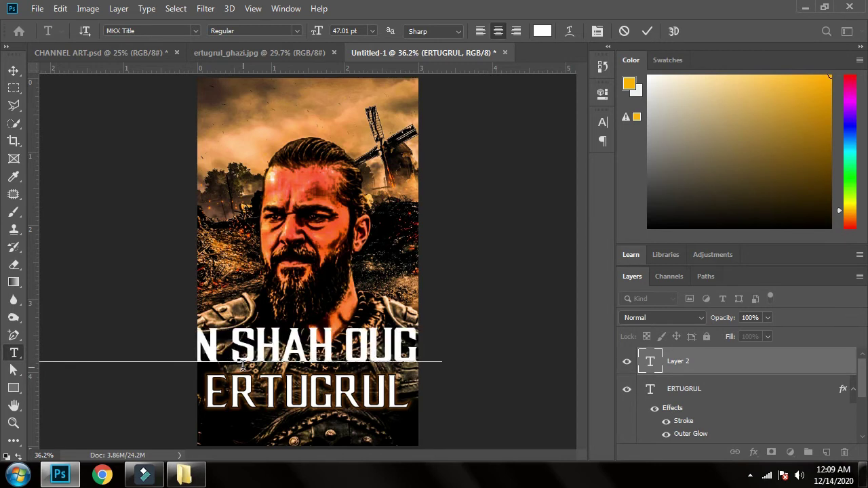
{"action": "type", "text": "L"}
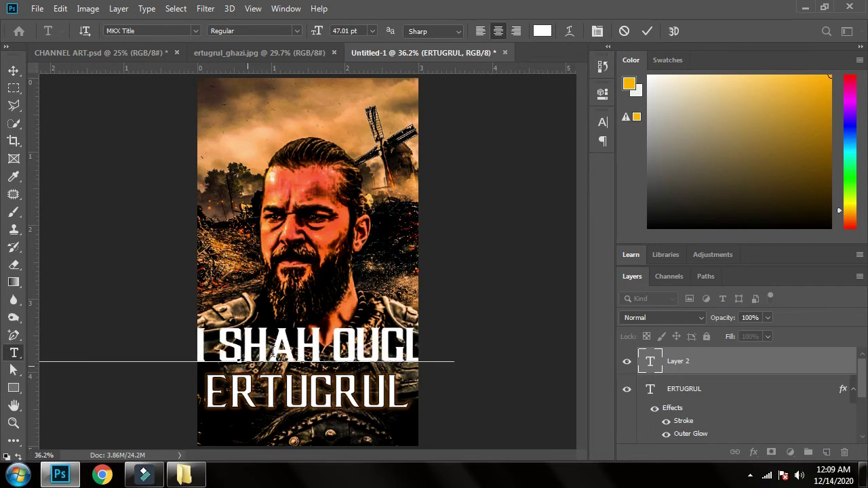
Correct the second text line to read SULEMAN SHAH OGLU and set its font size to 16.01 pt.
{"action": "left_click", "coordinate": [377, 342]}
{"action": "key", "text": "BackSpace"}
{"action": "triple_click", "coordinate": [371, 346]}
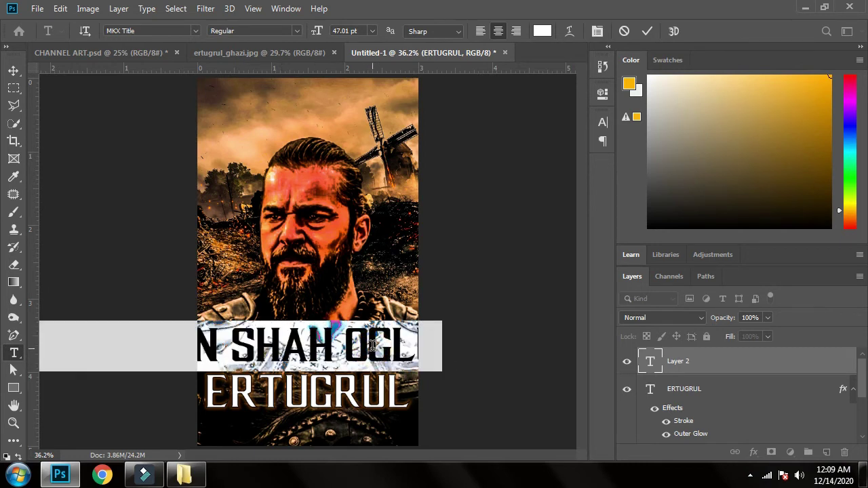
{"action": "left_click_drag", "start_coordinate": [317, 31], "coordinate": [301, 38]}
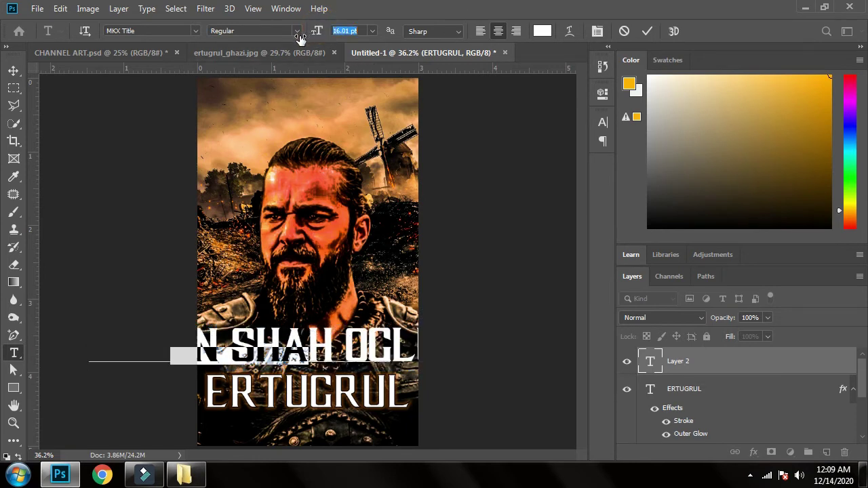
Move the SULEMAN SHAH OGLU line so it sits roughly centred just above the ERTUGRUL title.
{"action": "left_click", "coordinate": [13, 71]}
{"action": "left_click_drag", "start_coordinate": [292, 362], "coordinate": [380, 365]}
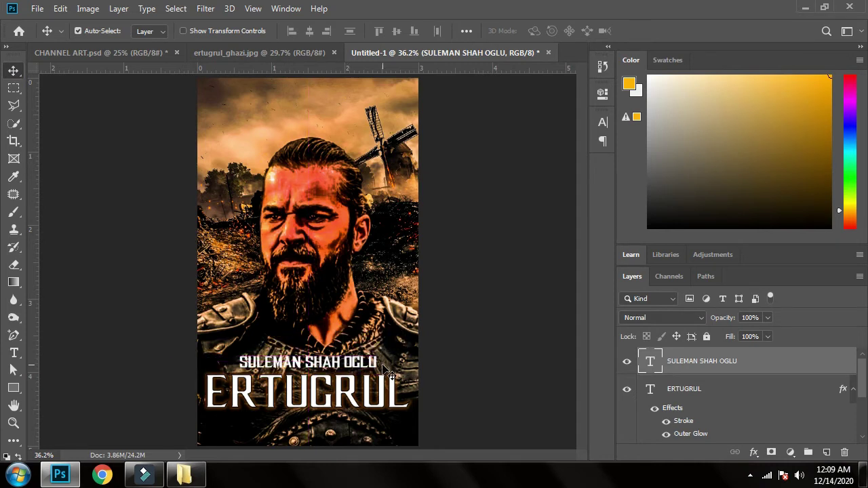
{"action": "key", "text": "Down"}
{"action": "key", "text": "Down"}
{"action": "key", "text": "Down"}
{"action": "key", "text": "Down"}
{"action": "key", "text": "Down"}
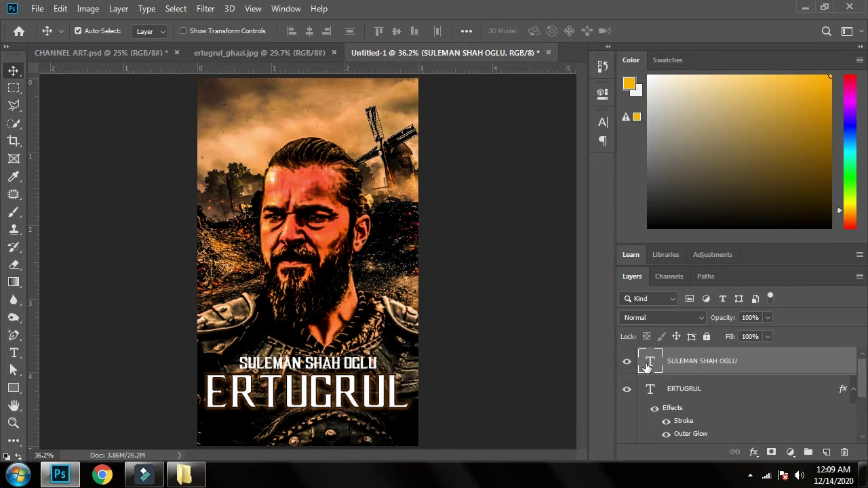
{"action": "double_click", "coordinate": [647, 366]}
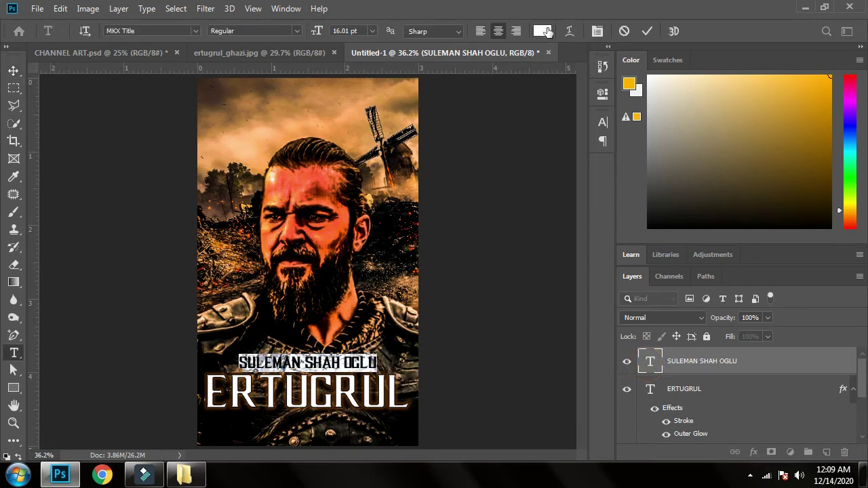
{"action": "left_click", "coordinate": [548, 35]}
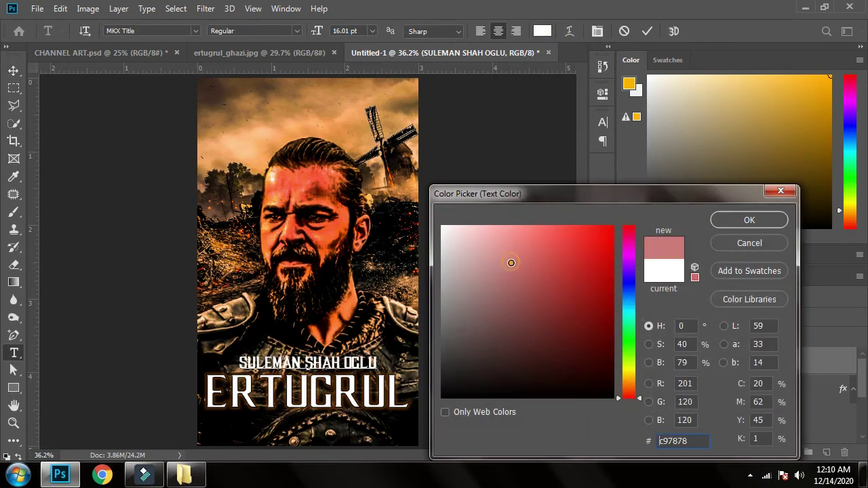
{"action": "left_click", "coordinate": [565, 233]}
{"action": "left_click_drag", "start_coordinate": [572, 240], "coordinate": [614, 226]}
{"action": "left_click", "coordinate": [638, 327]}
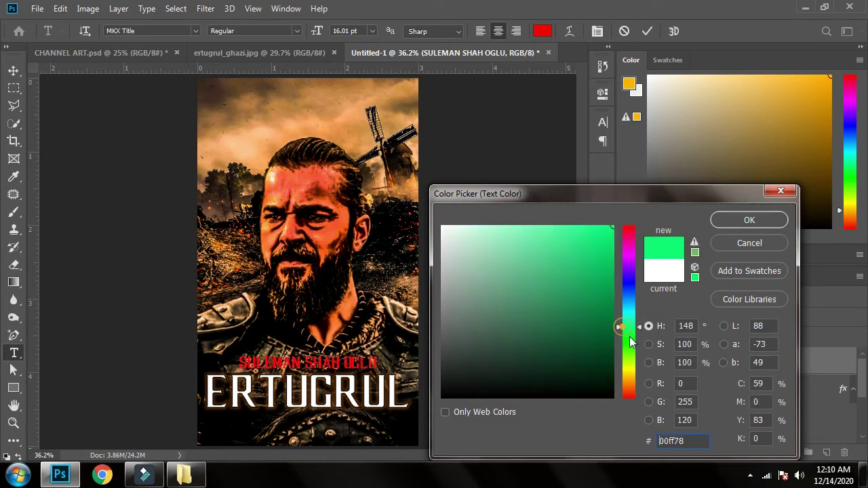
{"action": "mouse_move", "coordinate": [629, 344]}
{"action": "left_mouse_down"}
{"action": "mouse_move", "coordinate": [626, 387]}
{"action": "mouse_move", "coordinate": [634, 354]}
{"action": "left_mouse_up"}
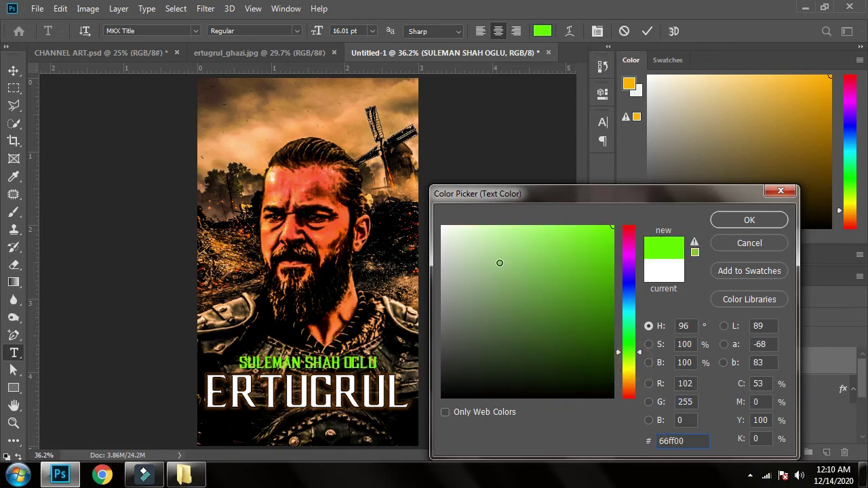
{"action": "left_click_drag", "start_coordinate": [518, 278], "coordinate": [441, 225]}
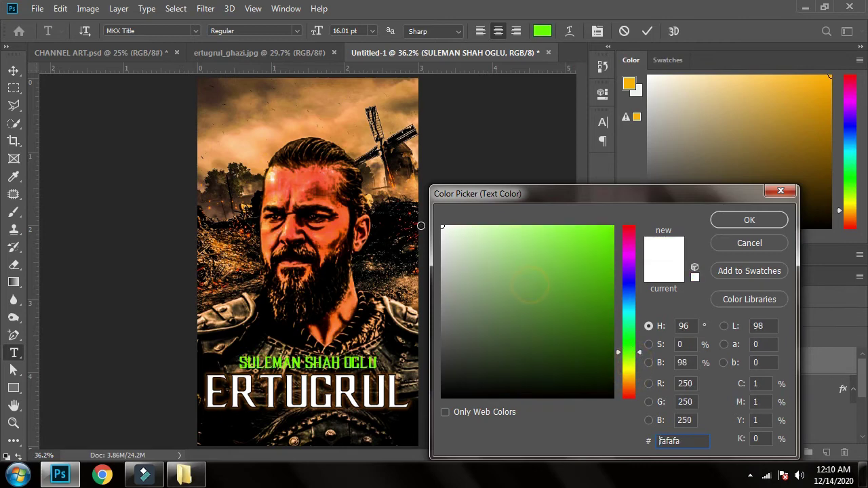
{"action": "left_click", "coordinate": [749, 221]}
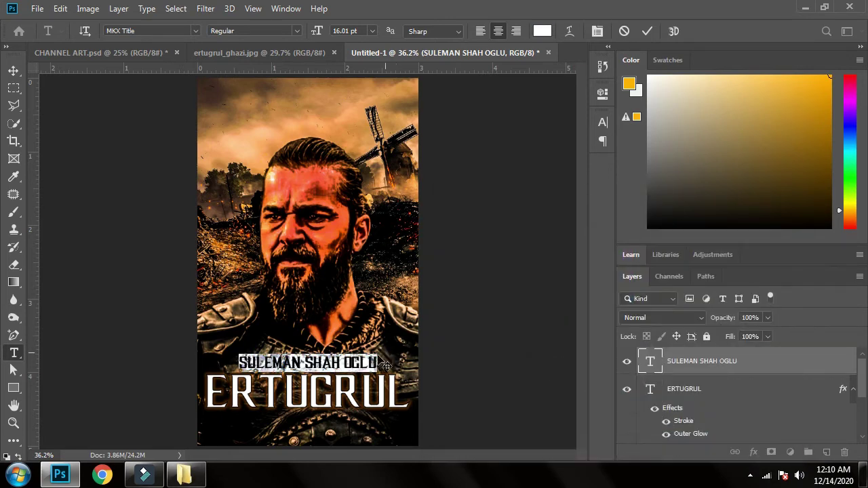
{"action": "left_click", "coordinate": [195, 31]}
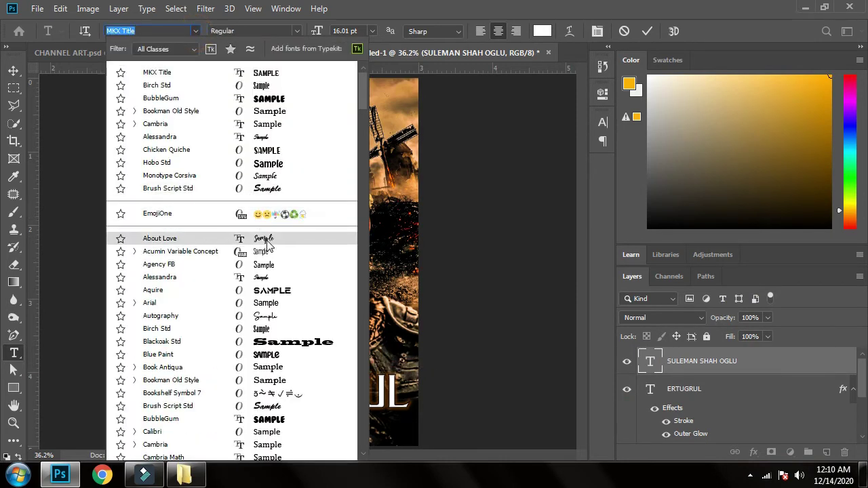
{"action": "left_click", "coordinate": [270, 151]}
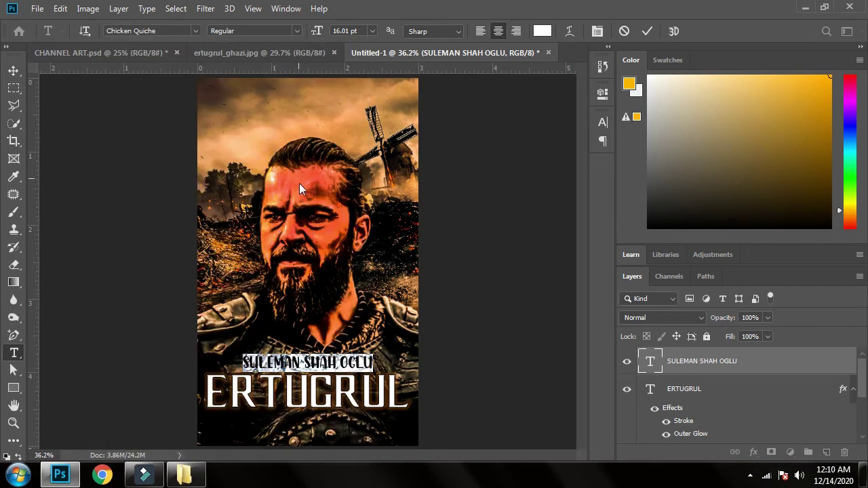
{"action": "left_click", "coordinate": [15, 70]}
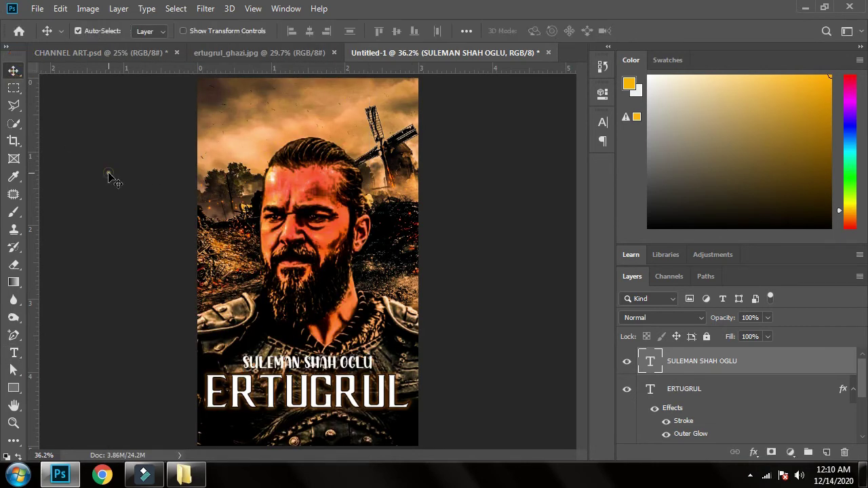
{"action": "left_click", "coordinate": [359, 364]}
{"action": "double_click", "coordinate": [808, 368]}
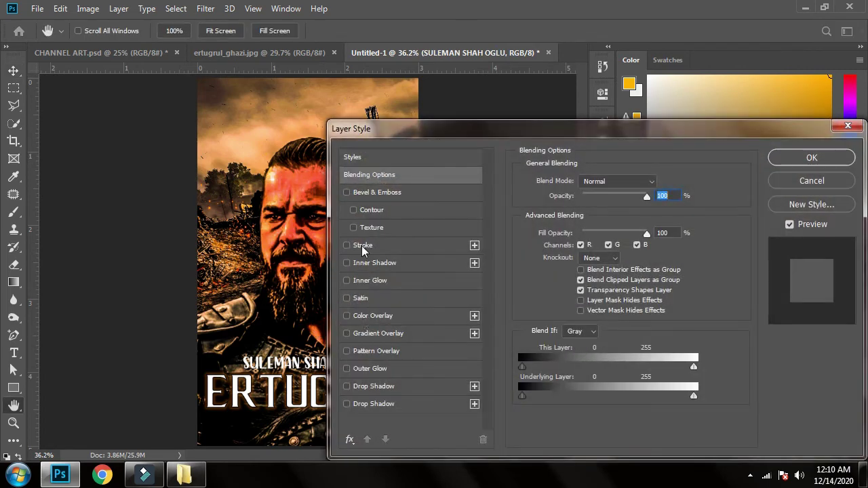
{"action": "left_click", "coordinate": [347, 245]}
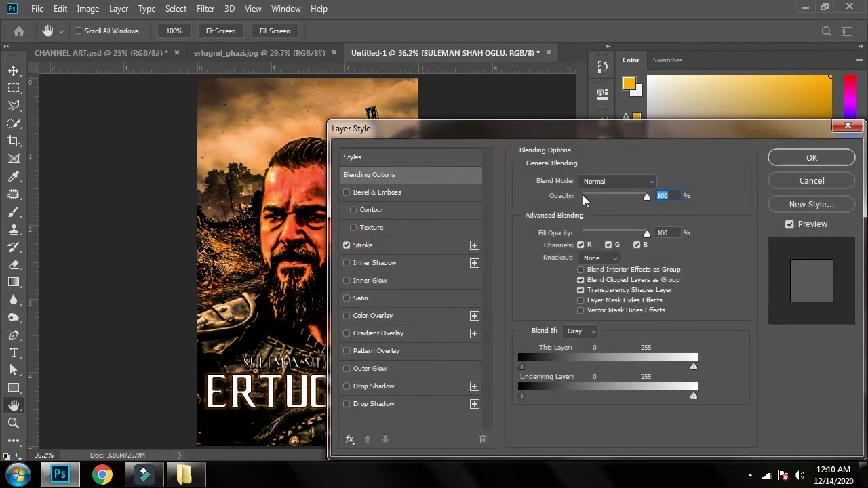
{"action": "left_click", "coordinate": [409, 246]}
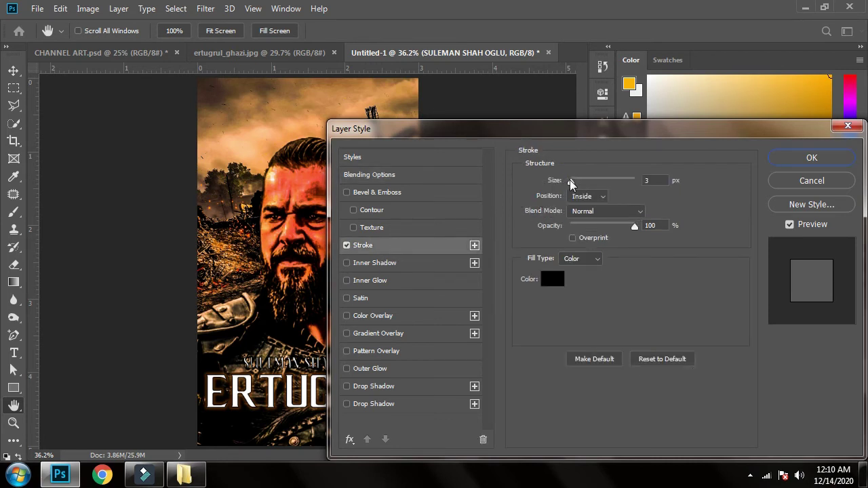
{"action": "left_click_drag", "start_coordinate": [570, 183], "coordinate": [567, 180]}
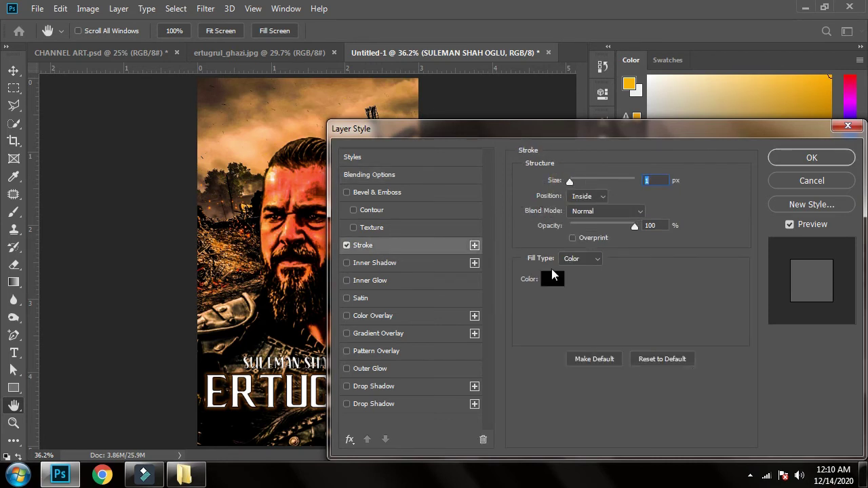
{"action": "left_click", "coordinate": [347, 246]}
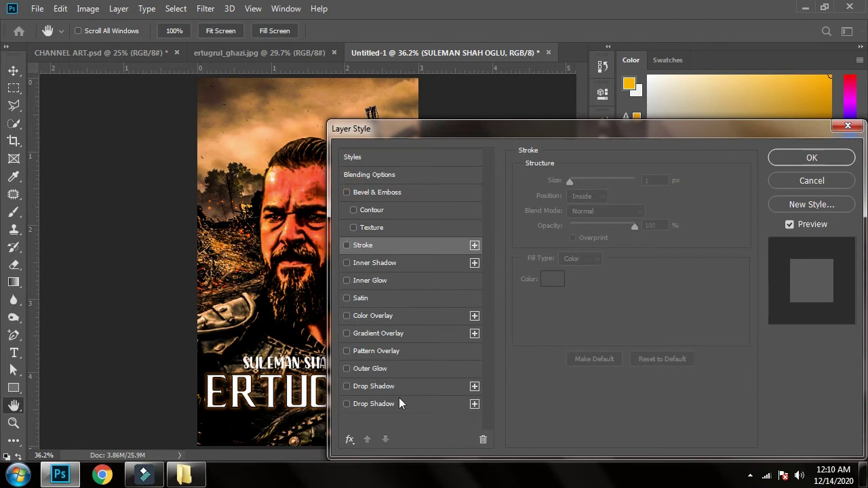
{"action": "left_click", "coordinate": [809, 160]}
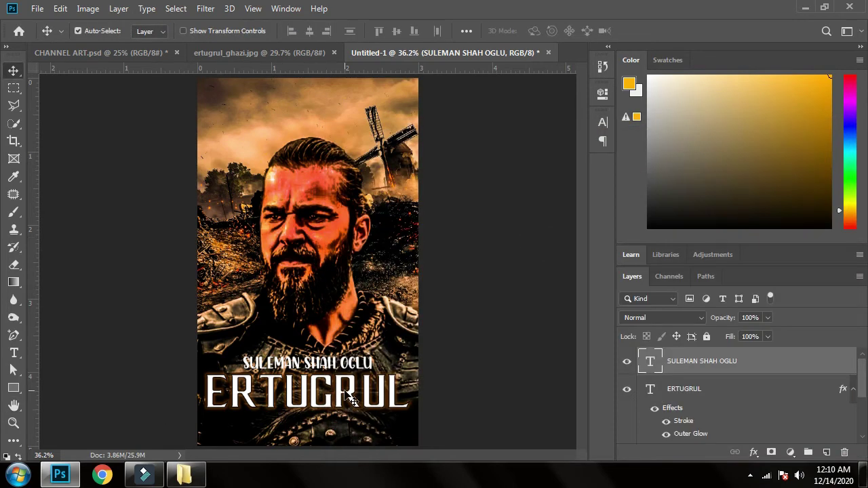
{"action": "key", "text": "ctrl"}
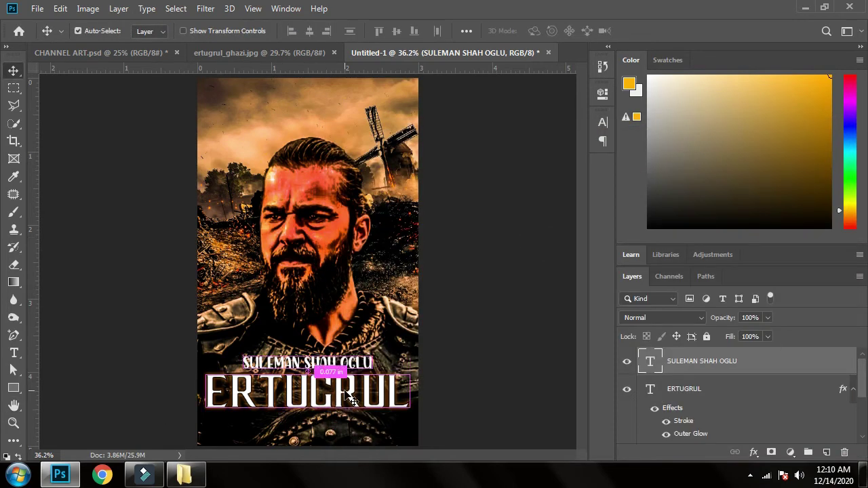
{"action": "double_click", "coordinate": [650, 361]}
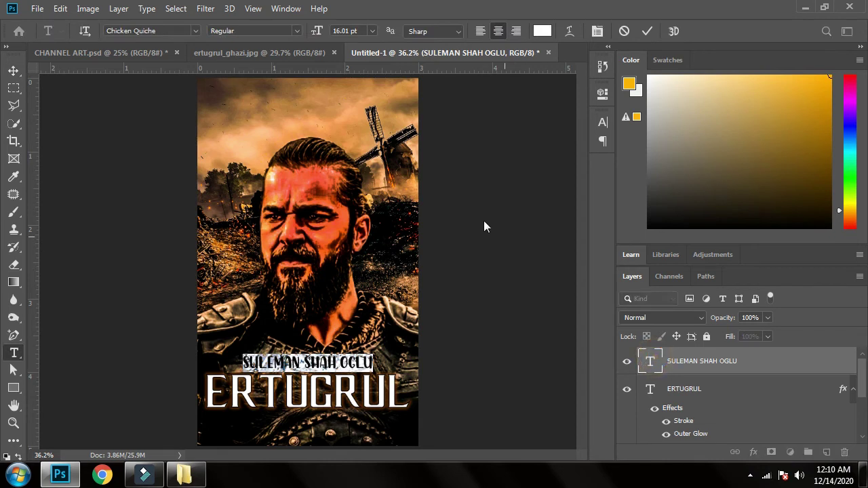
{"action": "left_click_drag", "start_coordinate": [322, 33], "coordinate": [332, 33]}
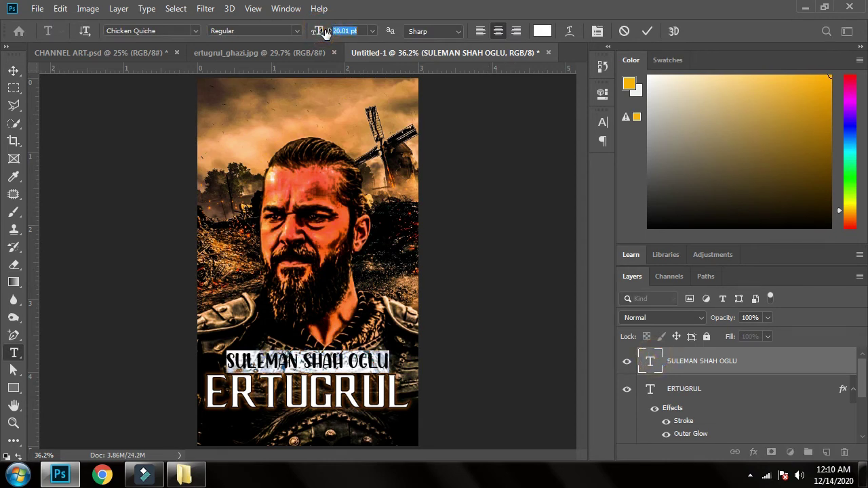
{"action": "left_click", "coordinate": [13, 71]}
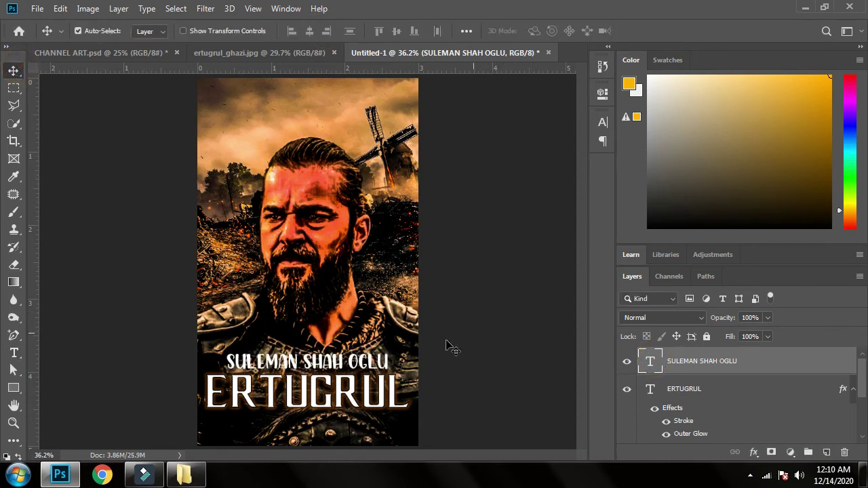
Align the SULEMAN SHAH OGLU and ERTUGRUL text layers by their horizontal centres, keeping one above the other.
{"action": "left_click", "coordinate": [375, 399], "text": "shift"}
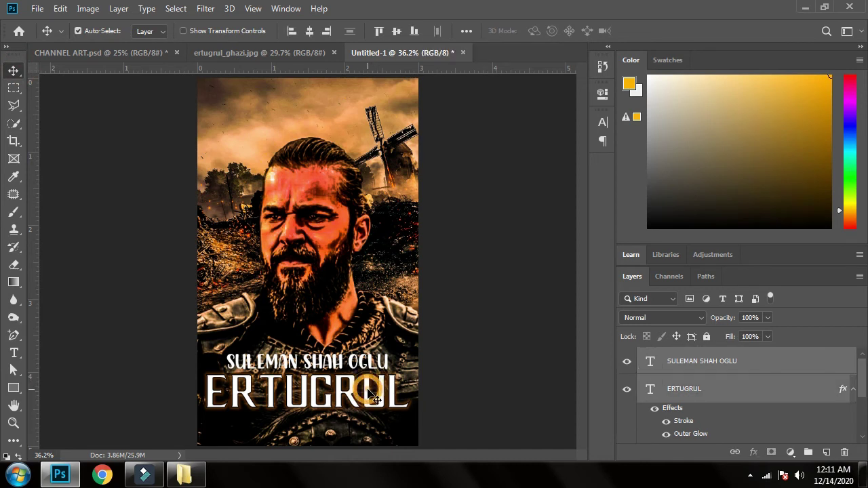
{"action": "left_click", "coordinate": [398, 33]}
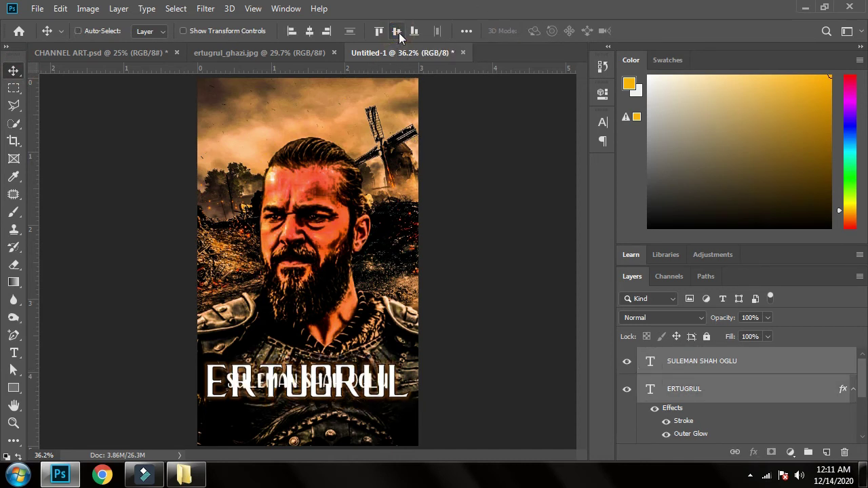
{"action": "key", "text": "ctrl+z"}
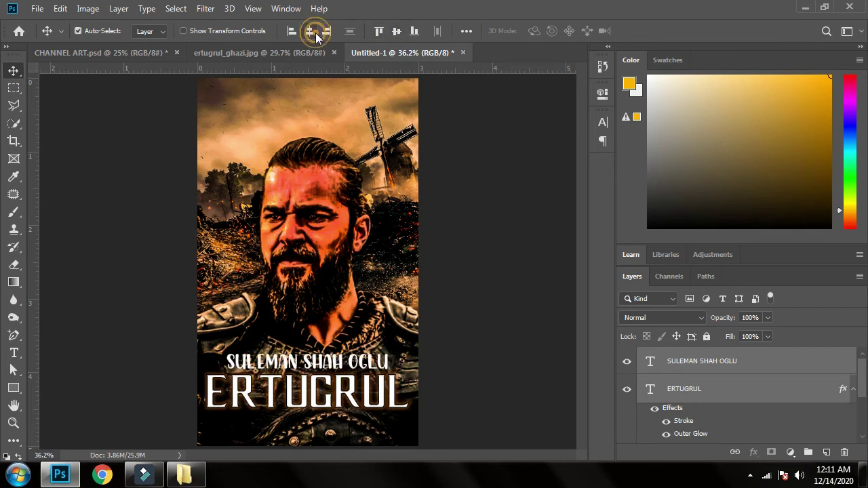
{"action": "left_click", "coordinate": [314, 33]}
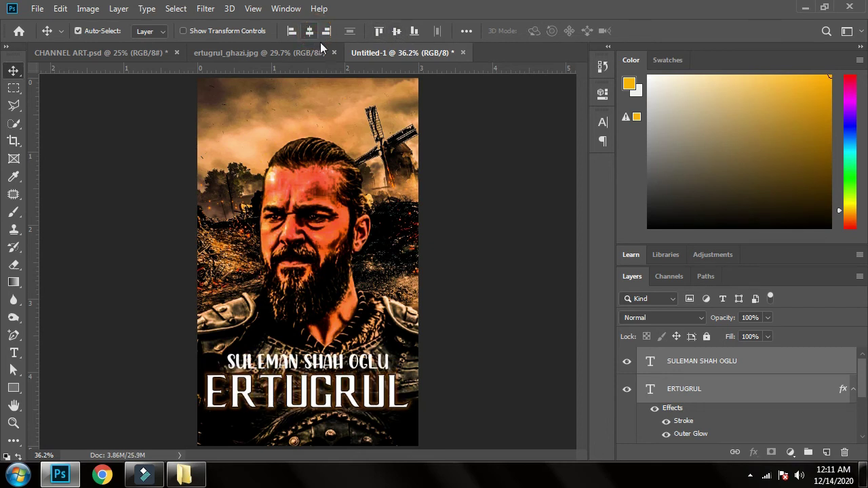
Add a new text layer reading A DRAMA BY in the sky area near the poster's upper edge.
{"action": "left_click", "coordinate": [13, 352]}
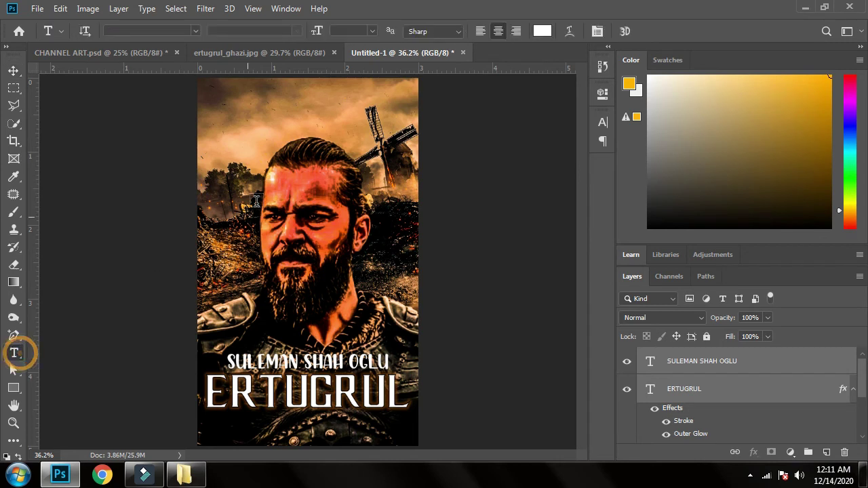
{"action": "left_click", "coordinate": [243, 105]}
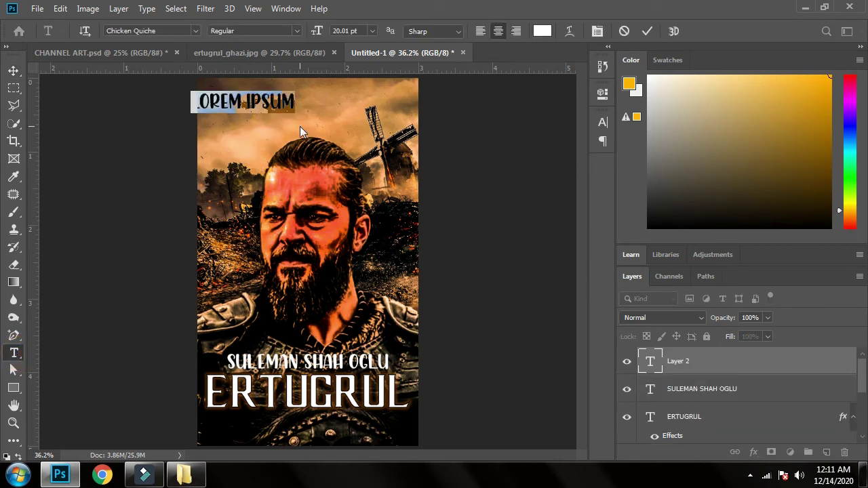
{"action": "key", "text": "BackSpace"}
{"action": "type", "text": "A.DR"}
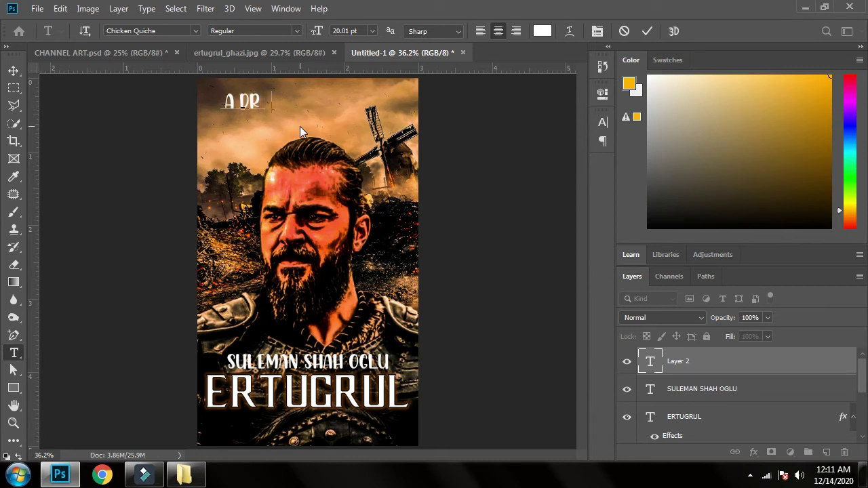
{"action": "type", "text": "AMA BY"}
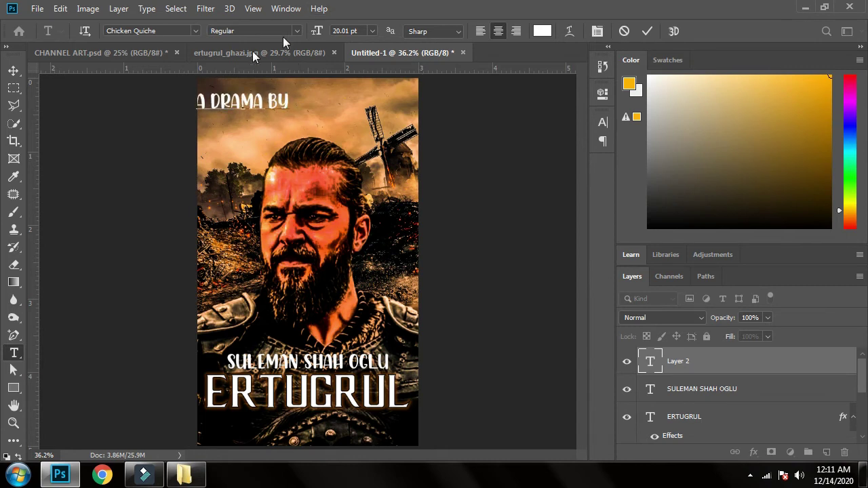
Move the A DRAMA BY text to the horizontal centre of the poster, right below its upper edge.
{"action": "left_click", "coordinate": [14, 71]}
{"action": "left_click_drag", "start_coordinate": [239, 99], "coordinate": [290, 92]}
{"action": "key", "text": "Up"}
{"action": "key", "text": "Up"}
{"action": "key", "text": "Up"}
{"action": "key", "text": "Up"}
{"action": "key", "text": "Up"}
{"action": "key", "text": "Up"}
{"action": "key", "text": "Up"}
{"action": "key", "text": "Up"}
{"action": "key", "text": "Up"}
{"action": "key", "text": "Up"}
{"action": "key", "text": "Up"}
{"action": "key", "text": "Up"}
{"action": "key", "text": "Up"}
{"action": "key", "text": "Up"}
{"action": "key", "text": "Up"}
{"action": "key", "text": "Up"}
{"action": "key", "text": "Up"}
{"action": "key", "text": "Up"}
{"action": "key", "text": "Up"}
{"action": "key", "text": "Up"}
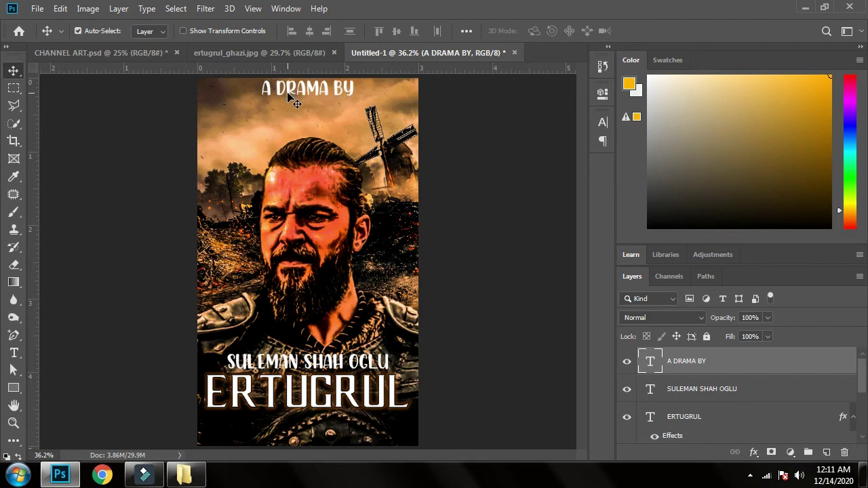
Change the font of the A DRAMA BY text to Agency FB.
{"action": "double_click", "coordinate": [292, 93]}
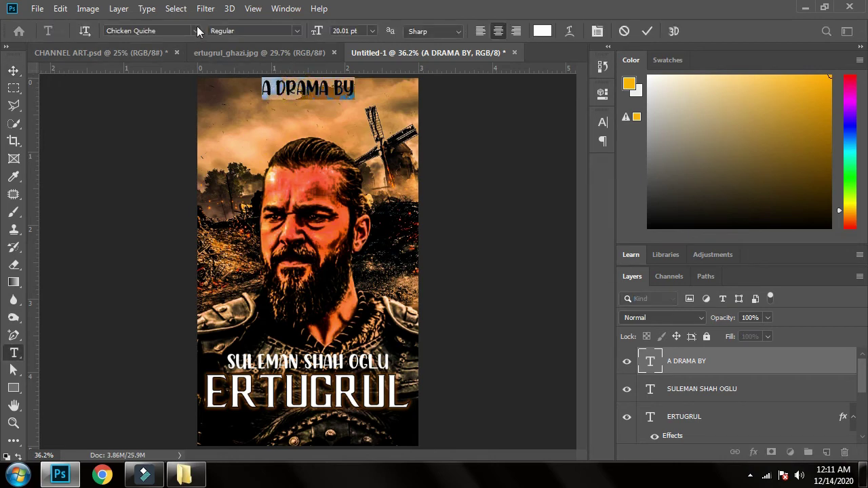
{"action": "left_click", "coordinate": [196, 31]}
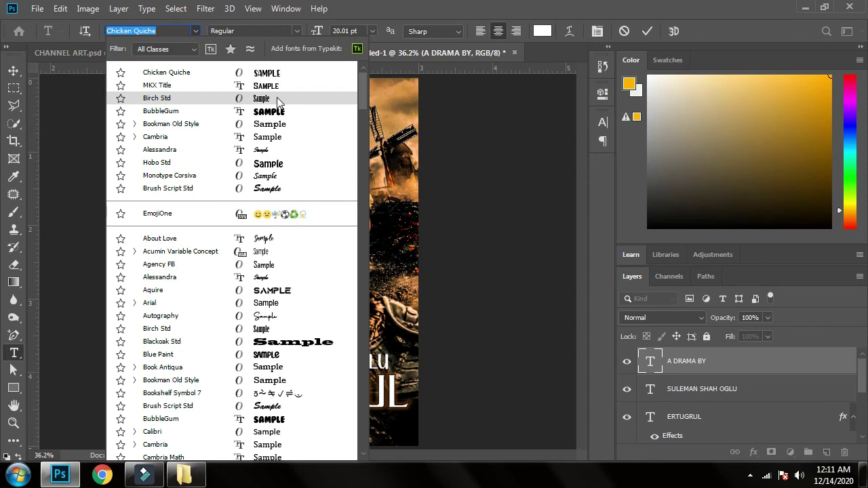
{"action": "left_click", "coordinate": [278, 264]}
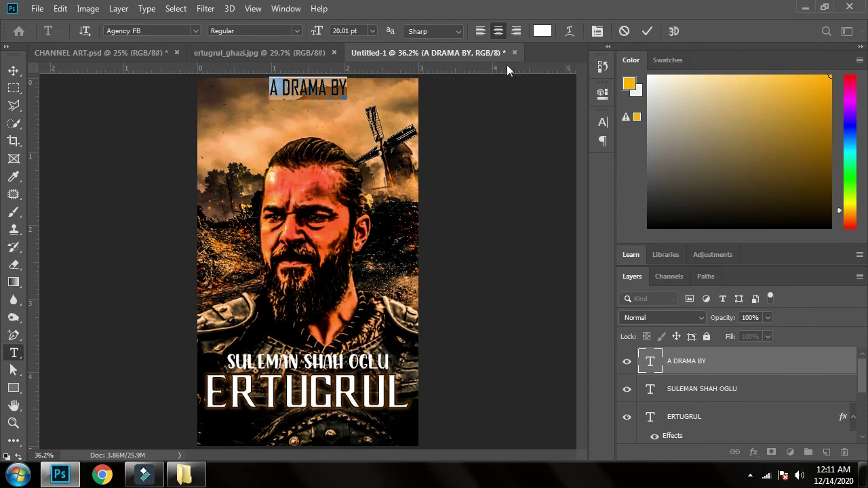
Reduce the font size of the A DRAMA BY text to 15.01 pt.
{"action": "left_click", "coordinate": [647, 30]}
{"action": "key", "text": "v"}
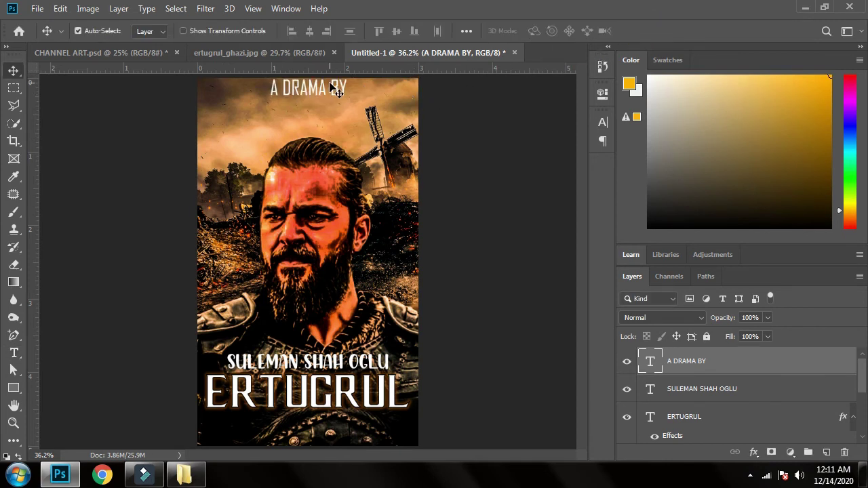
{"action": "left_click", "coordinate": [330, 90]}
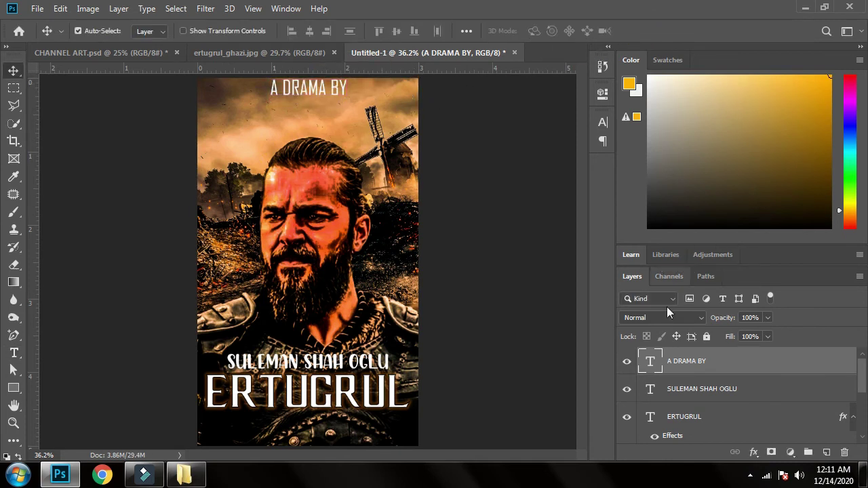
{"action": "double_click", "coordinate": [647, 367]}
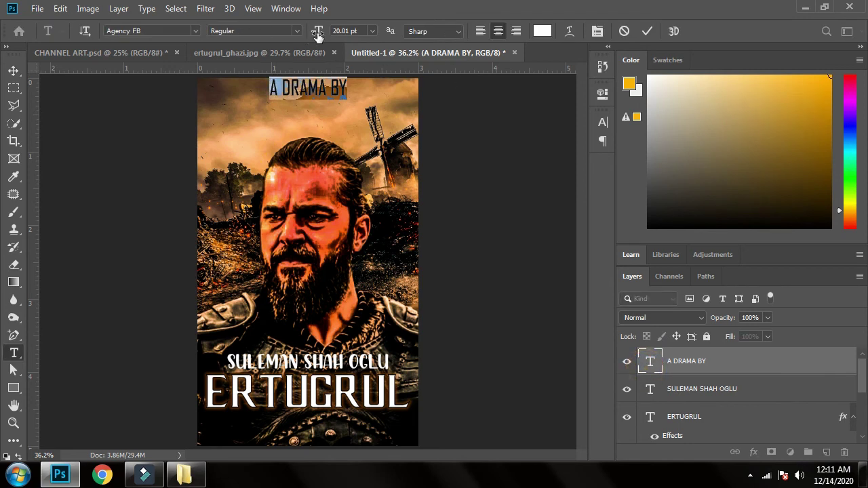
{"action": "left_click_drag", "start_coordinate": [318, 35], "coordinate": [316, 34]}
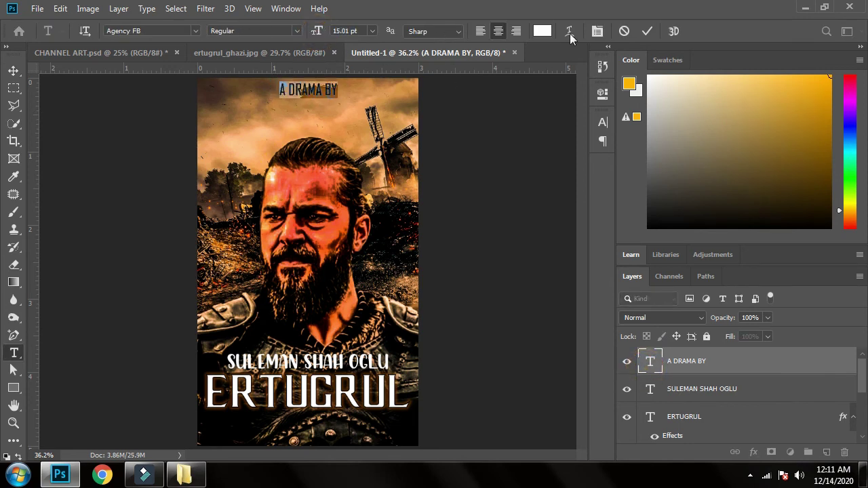
{"action": "left_click", "coordinate": [647, 31]}
{"action": "key", "text": "v"}
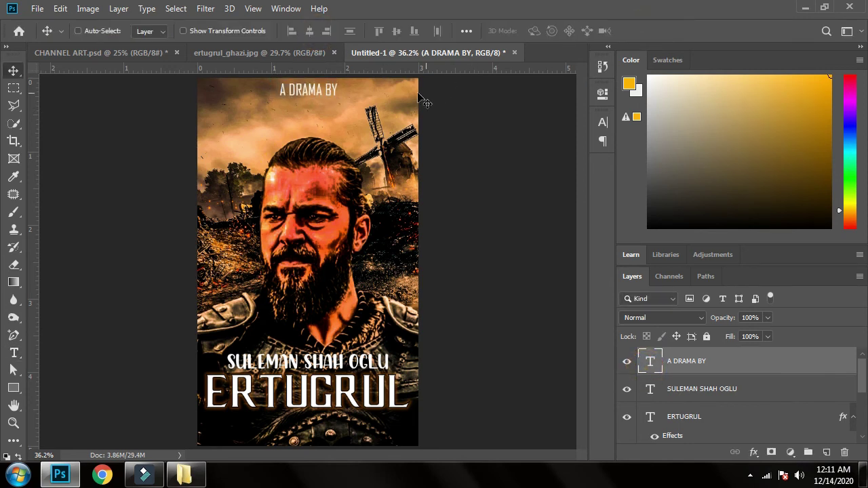
Duplicate the A DRAMA BY text layer, place the copy directly below it and change its wording to ERTUGRUL.
{"action": "key", "text": "ctrl+j"}
{"action": "left_click_drag", "start_coordinate": [331, 95], "coordinate": [330, 112]}
{"action": "double_click", "coordinate": [329, 111]}
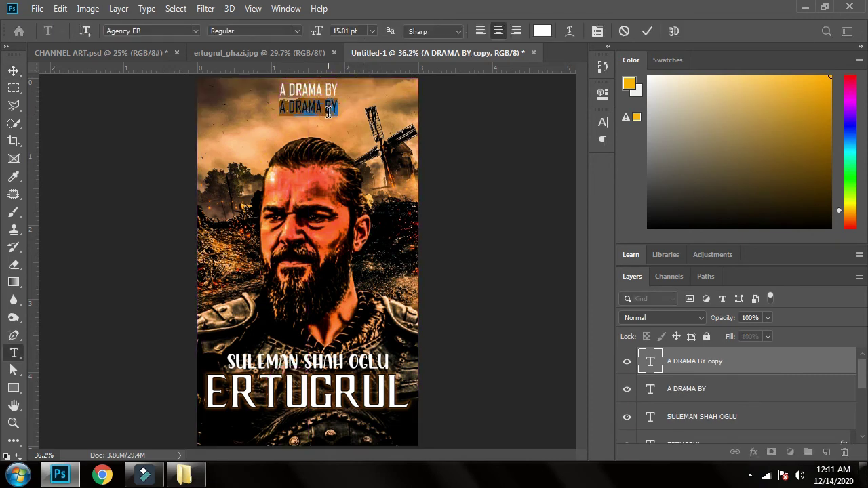
{"action": "type", "text": "ERTUGRUL"}
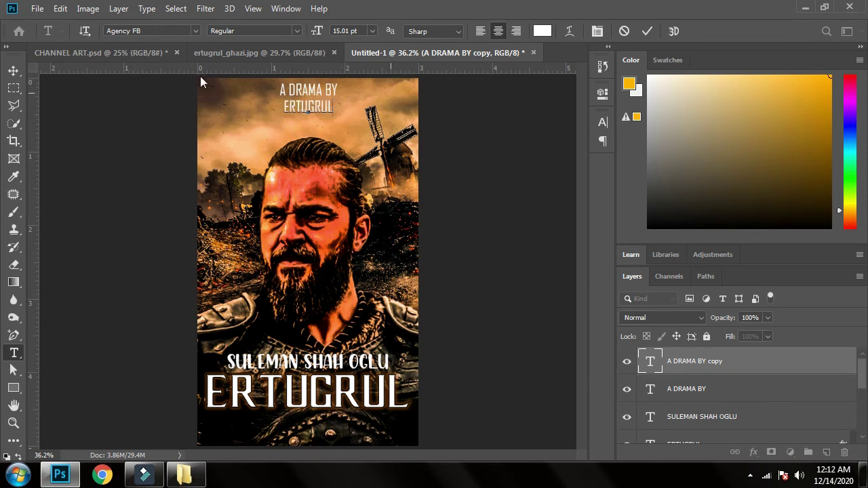
Move the small ERTUGRUL text toward the poster's left edge and scale it to 74.35%.
{"action": "left_click", "coordinate": [13, 70]}
{"action": "left_click_drag", "start_coordinate": [301, 110], "coordinate": [239, 105]}
{"action": "key", "text": "ctrl+t"}
{"action": "left_click", "coordinate": [650, 31]}
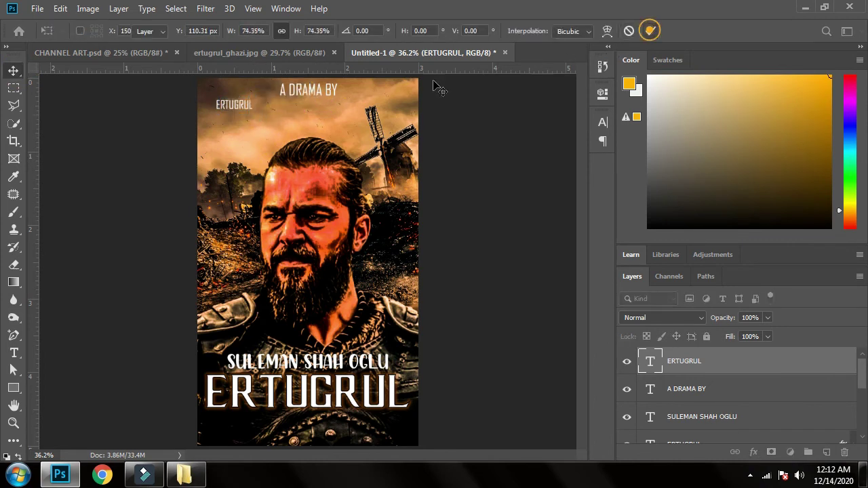
Extend the small text line to read ERTUGRUL | ERTUGRUL | ERTUGRUL | ERTUGRUL by copying and pasting the word between vertical bars.
{"action": "double_click", "coordinate": [233, 104]}
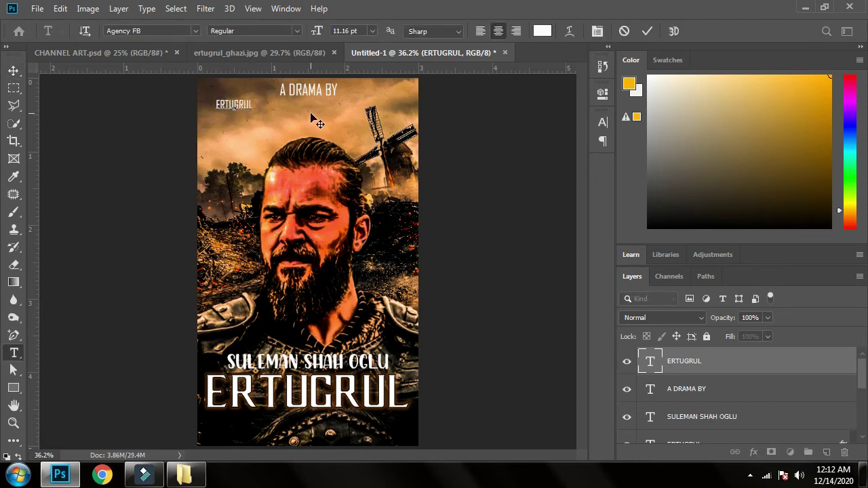
{"action": "double_click", "coordinate": [241, 104]}
{"action": "right_click", "coordinate": [244, 105]}
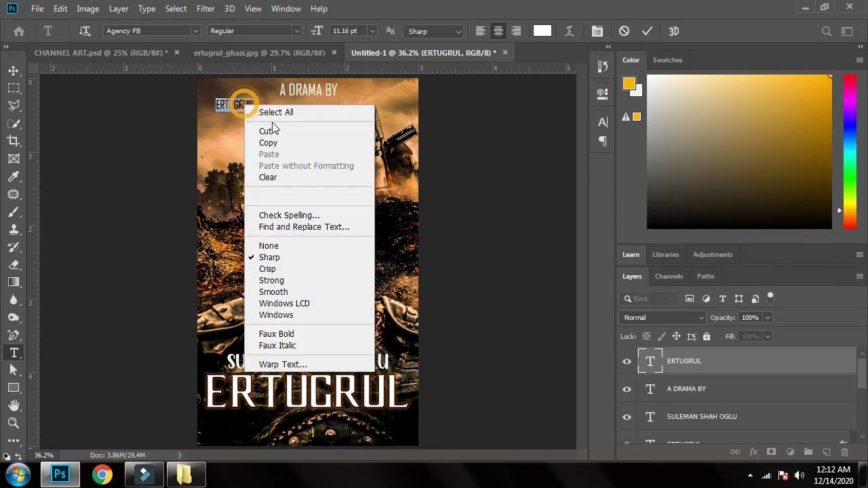
{"action": "left_click", "coordinate": [276, 142]}
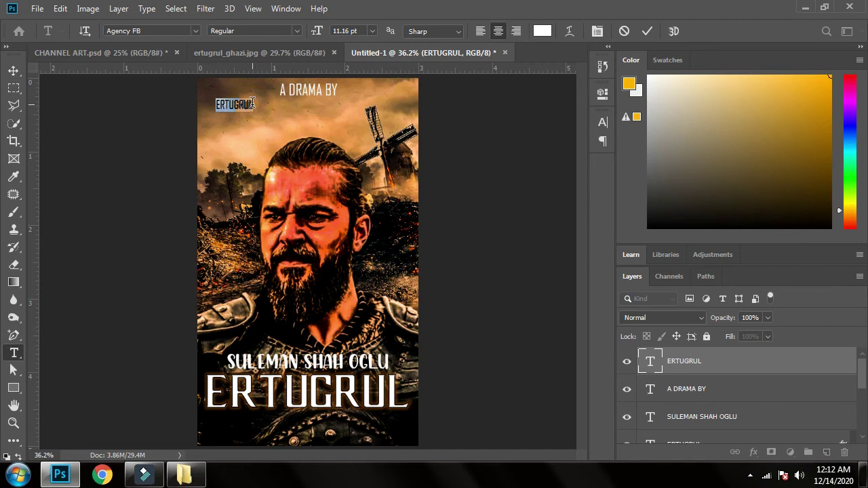
{"action": "left_click", "coordinate": [252, 103]}
{"action": "type", "text": "|"}
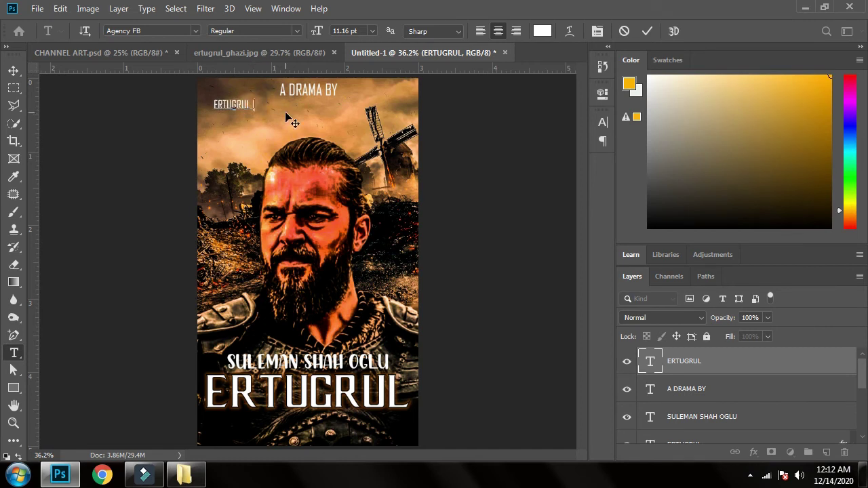
{"action": "key", "text": "ctrl+v"}
{"action": "type", "text": "|"}
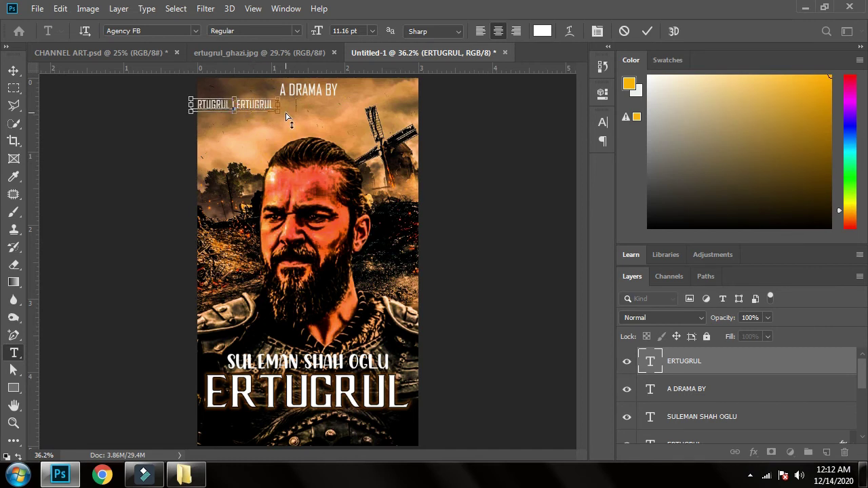
{"action": "key", "text": "ctrl+v"}
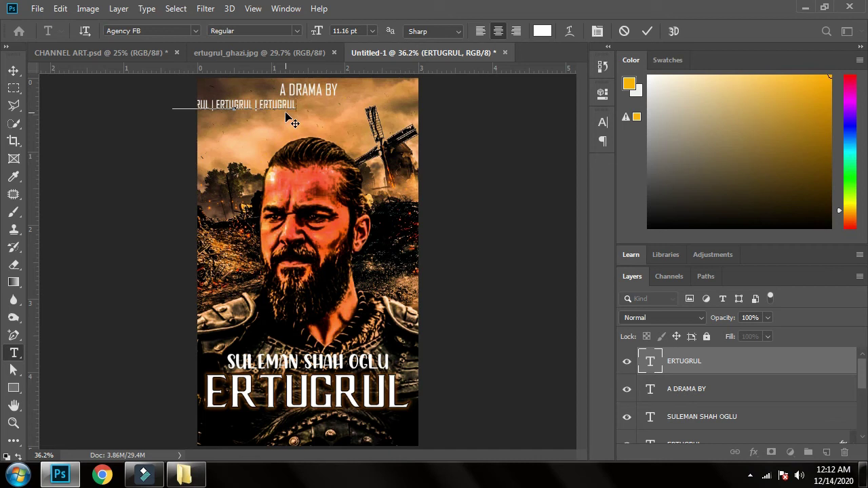
{"action": "type", "text": "|"}
{"action": "key", "text": "ctrl+v"}
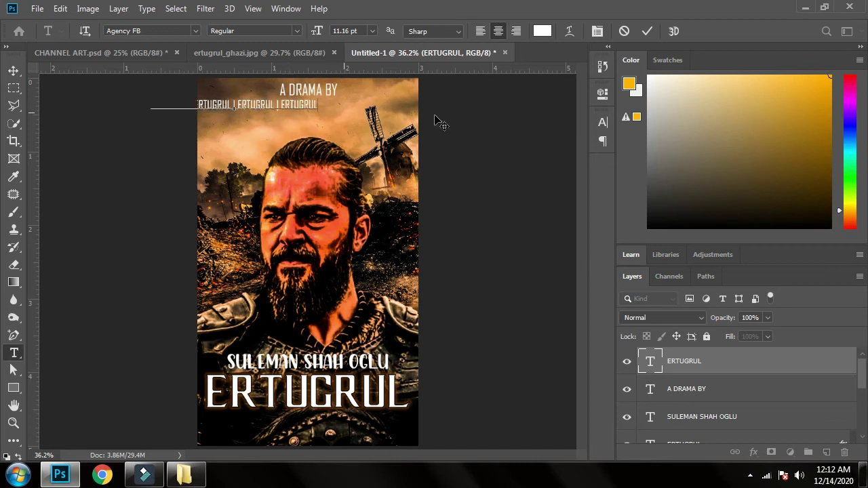
{"action": "left_click", "coordinate": [647, 30]}
Move the repeated ERTUGRUL line right so it fits under A DRAMA BY, and append a fifth |ERTUGRUL to it.
{"action": "key", "text": "v"}
{"action": "left_click_drag", "start_coordinate": [310, 112], "coordinate": [389, 112]}
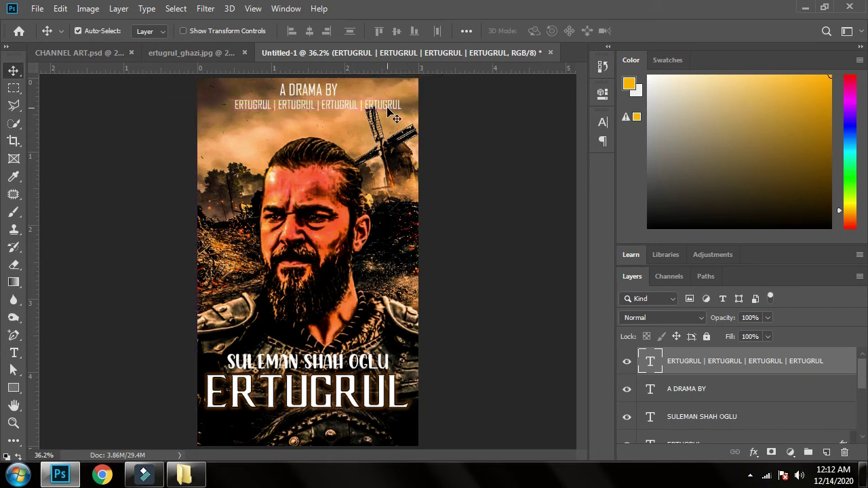
{"action": "double_click", "coordinate": [397, 109]}
{"action": "left_click", "coordinate": [407, 108]}
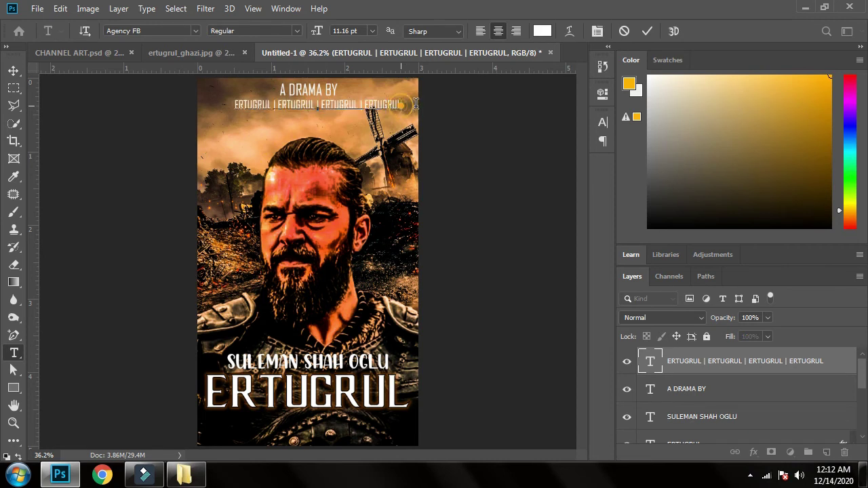
{"action": "key", "text": "ctrl"}
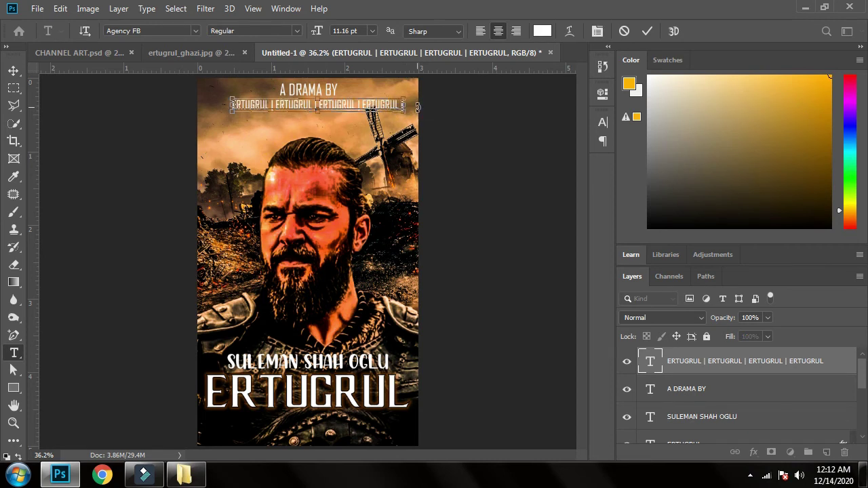
{"action": "key", "text": "ctrl+v"}
{"action": "left_click", "coordinate": [647, 32]}
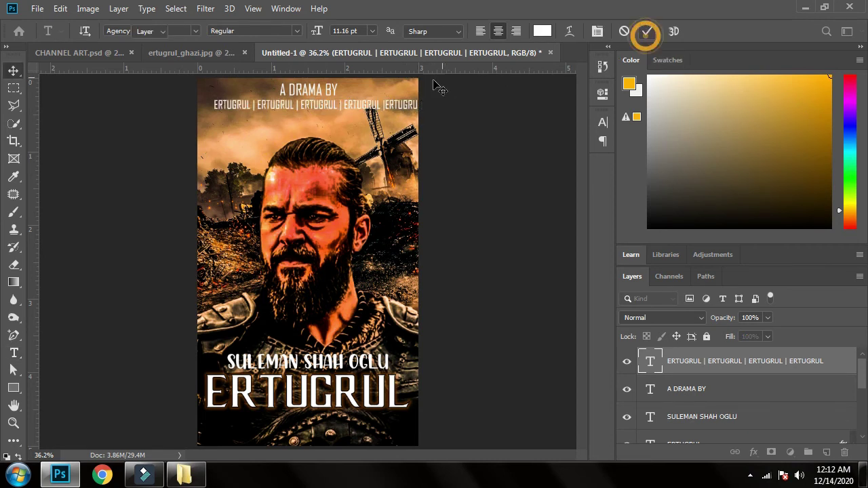
Duplicate the repeated ERTUGRUL line twice and stack the copies into three closely spaced rows below A DRAMA BY.
{"action": "left_click_drag", "start_coordinate": [401, 112], "coordinate": [385, 127]}
{"action": "key", "text": "ctrl+j"}
{"action": "key", "text": "ctrl+j"}
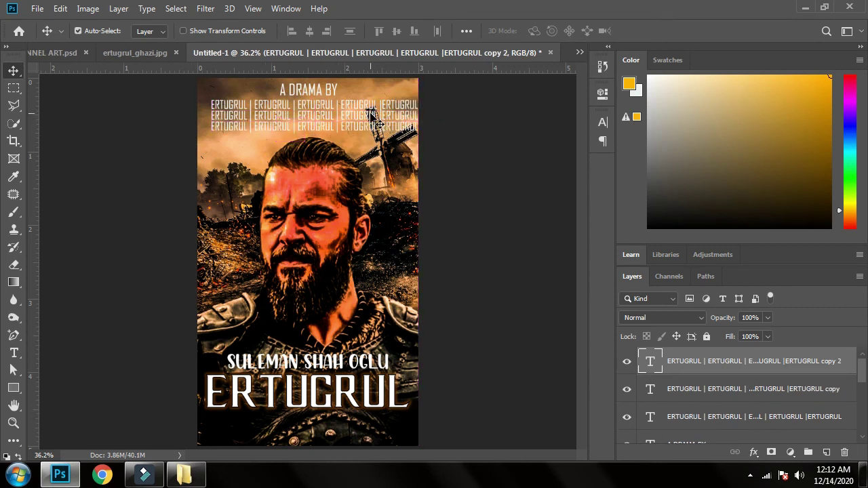
Scale the middle ERTUGRUL row to 88.07% and centre it between the rows above and below.
{"action": "left_click", "coordinate": [412, 116]}
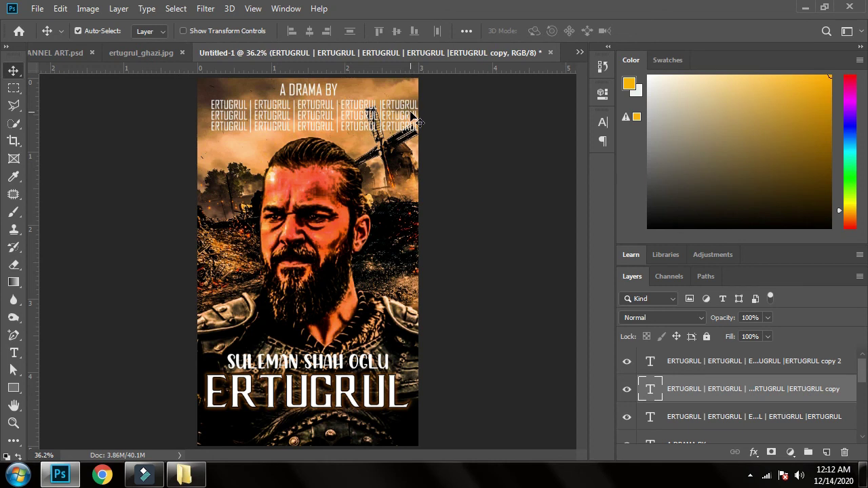
{"action": "left_click", "coordinate": [373, 127]}
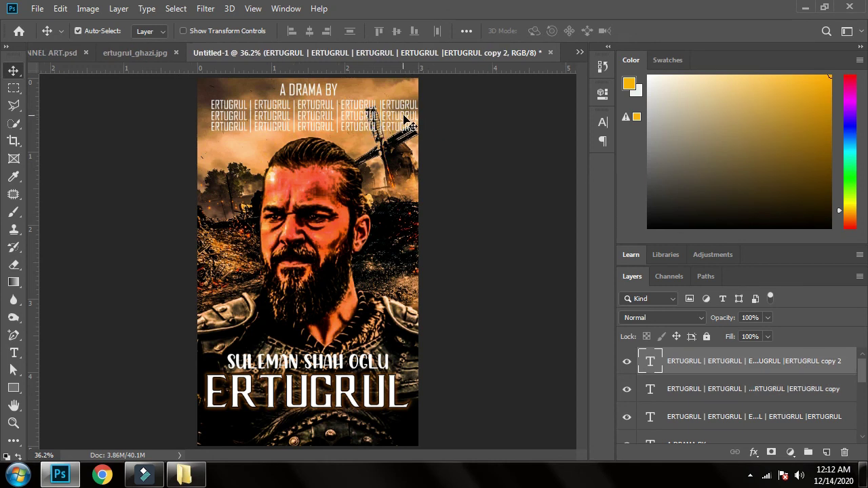
{"action": "left_click", "coordinate": [405, 118]}
{"action": "key", "text": "ctrl+t"}
{"action": "left_click_drag", "start_coordinate": [419, 125], "coordinate": [414, 85]}
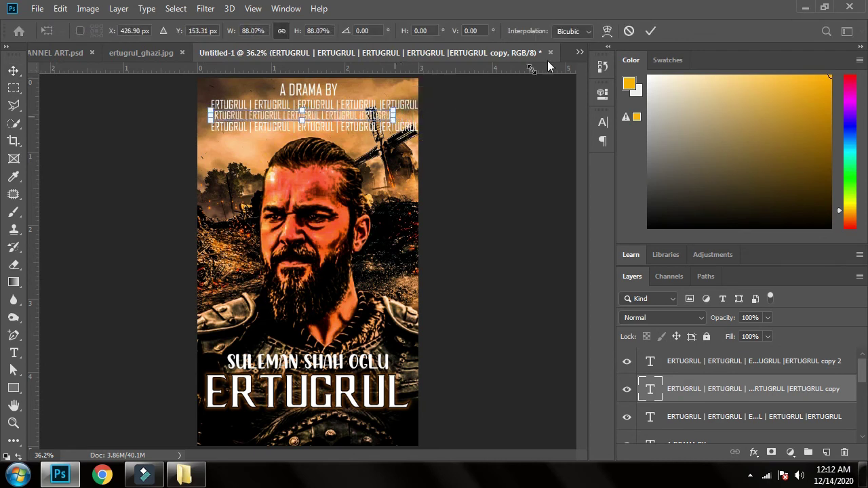
{"action": "left_click", "coordinate": [651, 31]}
{"action": "left_click_drag", "start_coordinate": [324, 122], "coordinate": [337, 122]}
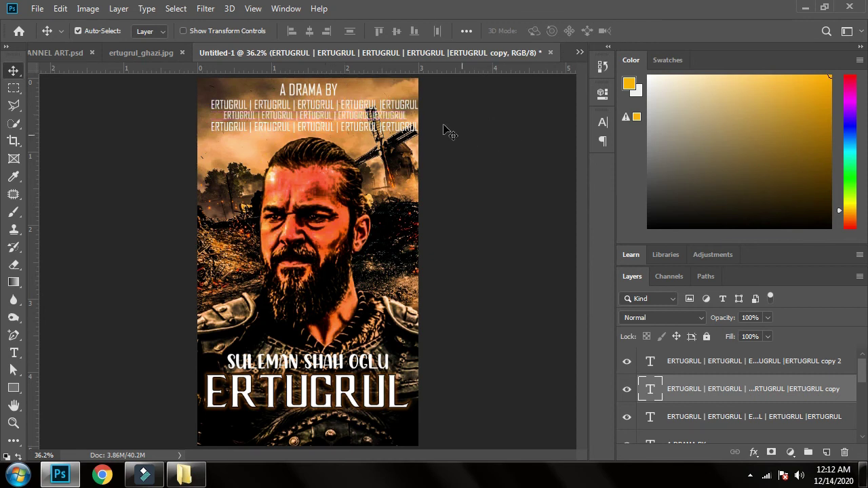
{"action": "left_click_drag", "start_coordinate": [404, 87], "coordinate": [397, 87]}
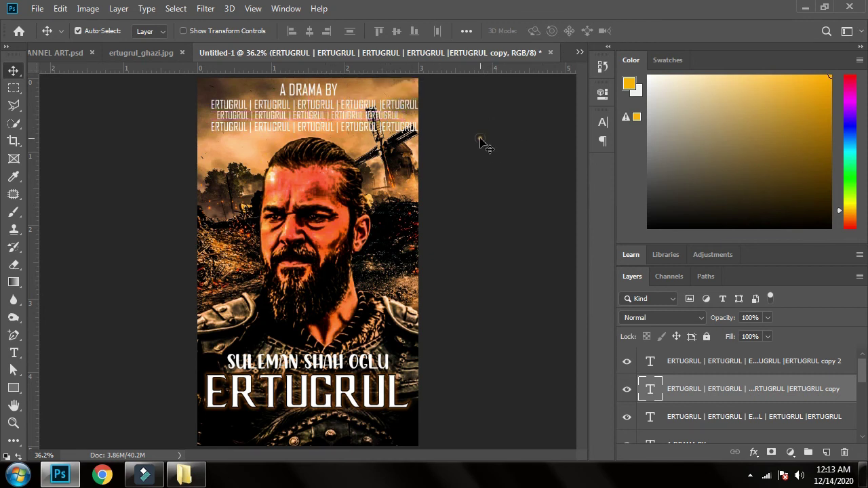
{"action": "left_click", "coordinate": [486, 145]}
Nudge the three ERTUGRUL rows left to fit inside the poster, and align them with A DRAMA BY by their horizontal centres.
{"action": "left_click", "coordinate": [400, 109]}
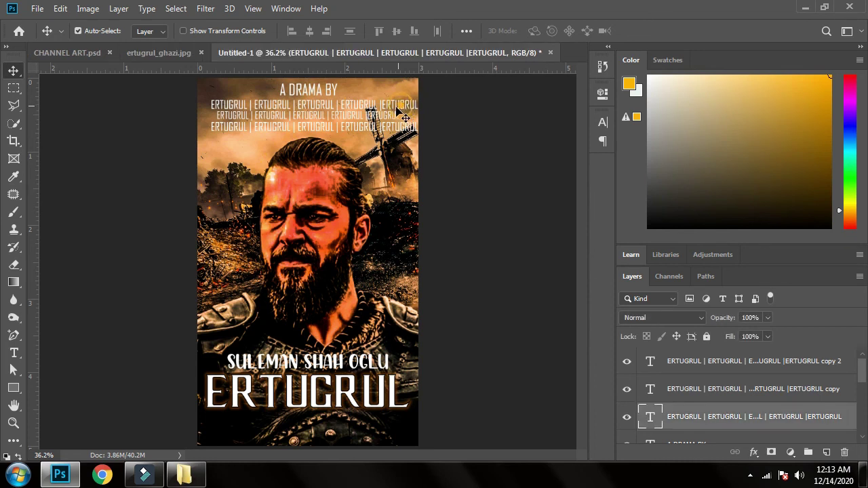
{"action": "left_click", "coordinate": [397, 111], "text": "shift"}
{"action": "left_click", "coordinate": [384, 127], "text": "shift"}
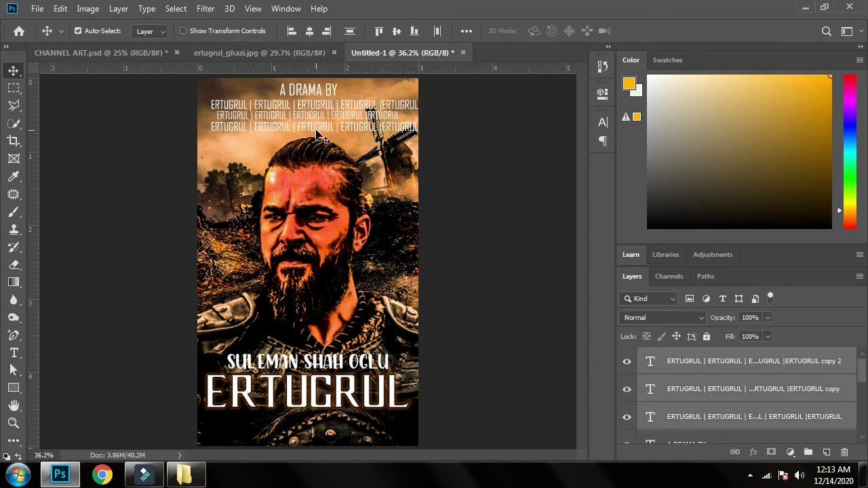
{"action": "key", "text": "Left"}
{"action": "key", "text": "Left"}
{"action": "key", "text": "Left"}
{"action": "key", "text": "Left"}
{"action": "key", "text": "Left"}
{"action": "key", "text": "Left"}
{"action": "key", "text": "Left"}
{"action": "key", "text": "Left"}
{"action": "key", "text": "Left"}
{"action": "key", "text": "Left"}
{"action": "key", "text": "Left"}
{"action": "key", "text": "Left"}
{"action": "key", "text": "Left"}
{"action": "key", "text": "Left"}
{"action": "key", "text": "Left"}
{"action": "key", "text": "Left"}
{"action": "key", "text": "Left"}
{"action": "key", "text": "Left"}
{"action": "key", "text": "Left"}
{"action": "key", "text": "Left"}
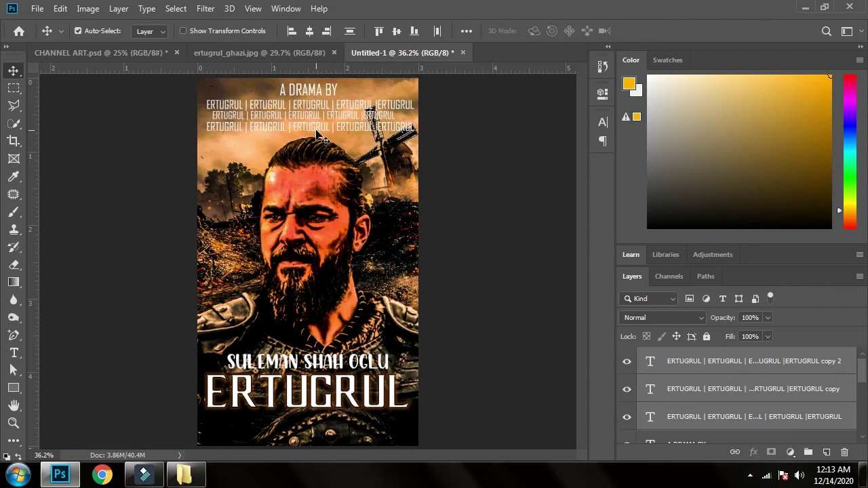
{"action": "key", "text": "Right"}
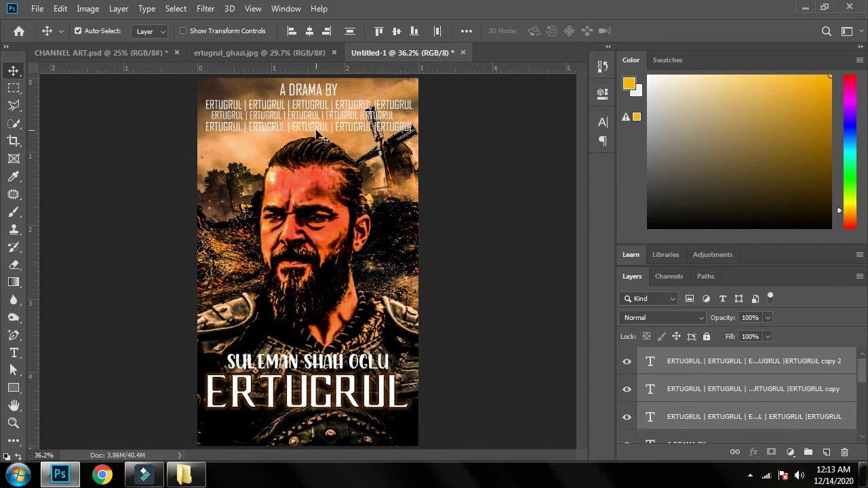
{"action": "left_click", "coordinate": [309, 30]}
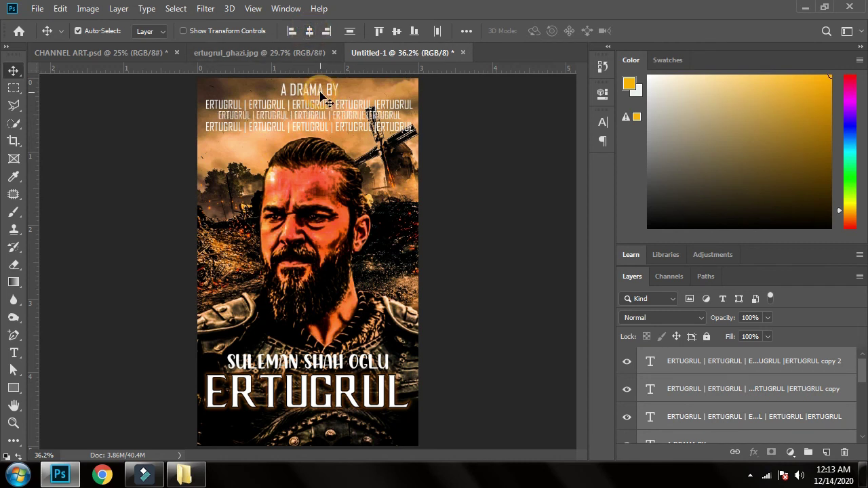
{"action": "left_click", "coordinate": [466, 185]}
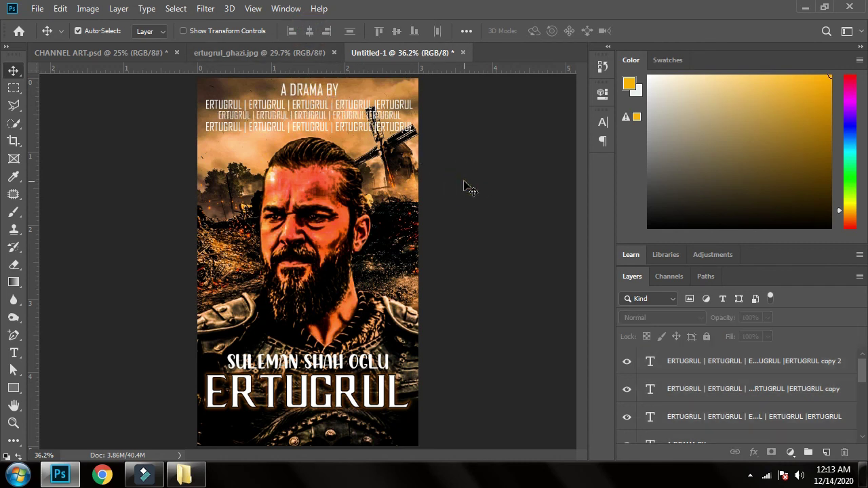